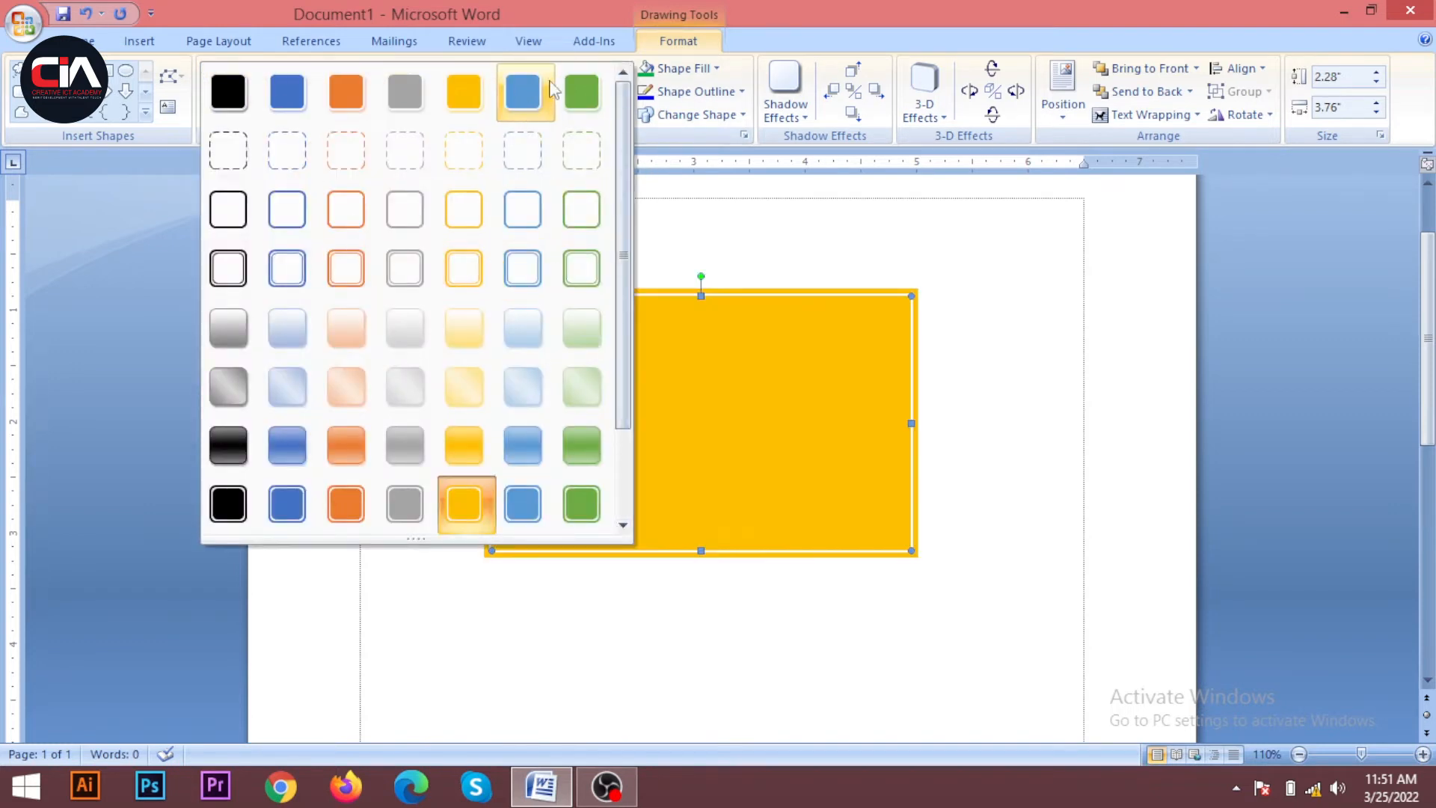
Step: Try the solid green shape style on the rectangle, and undo both the green and the yellow style changes
left_click(581, 92)
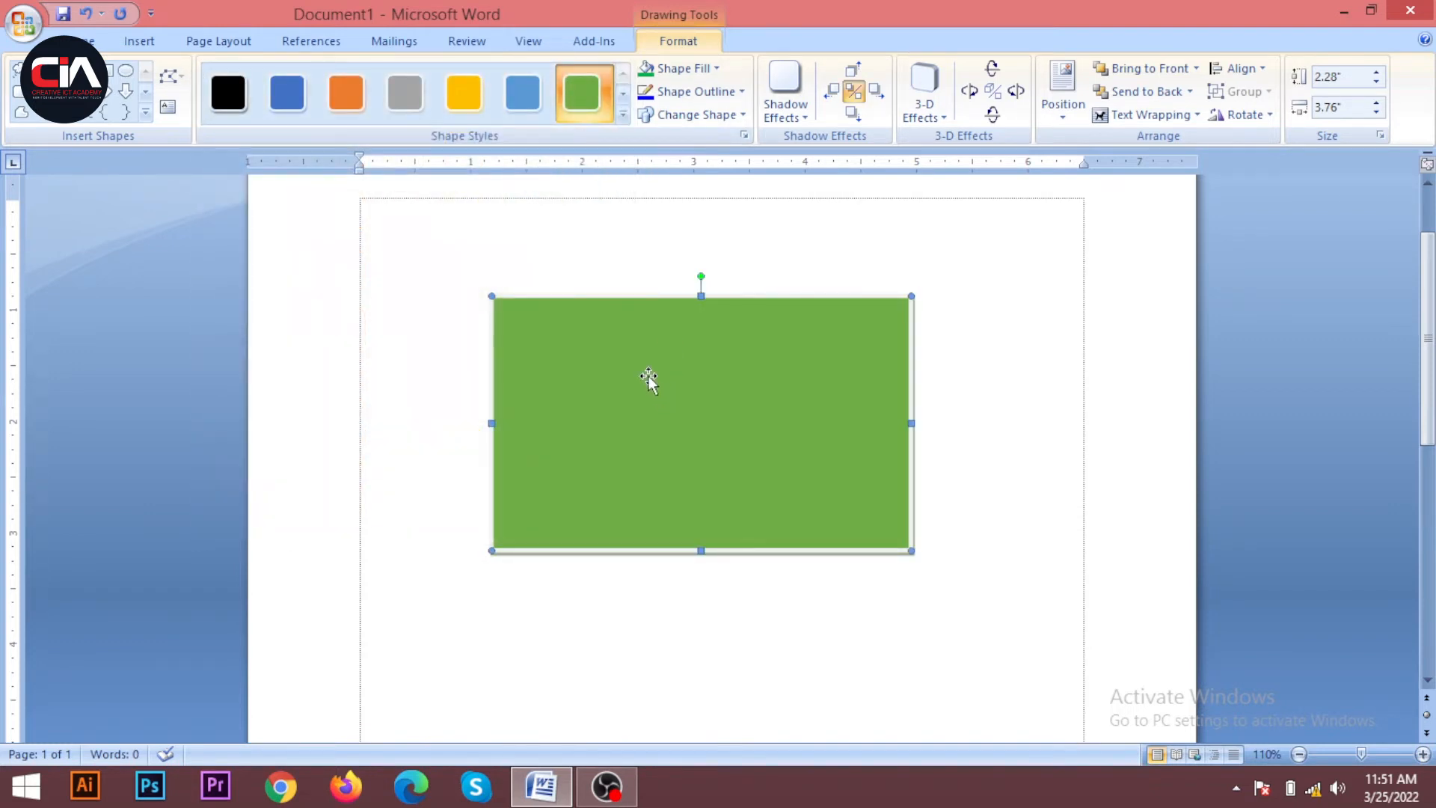
key("ctrl+z")
key("ctrl+z")
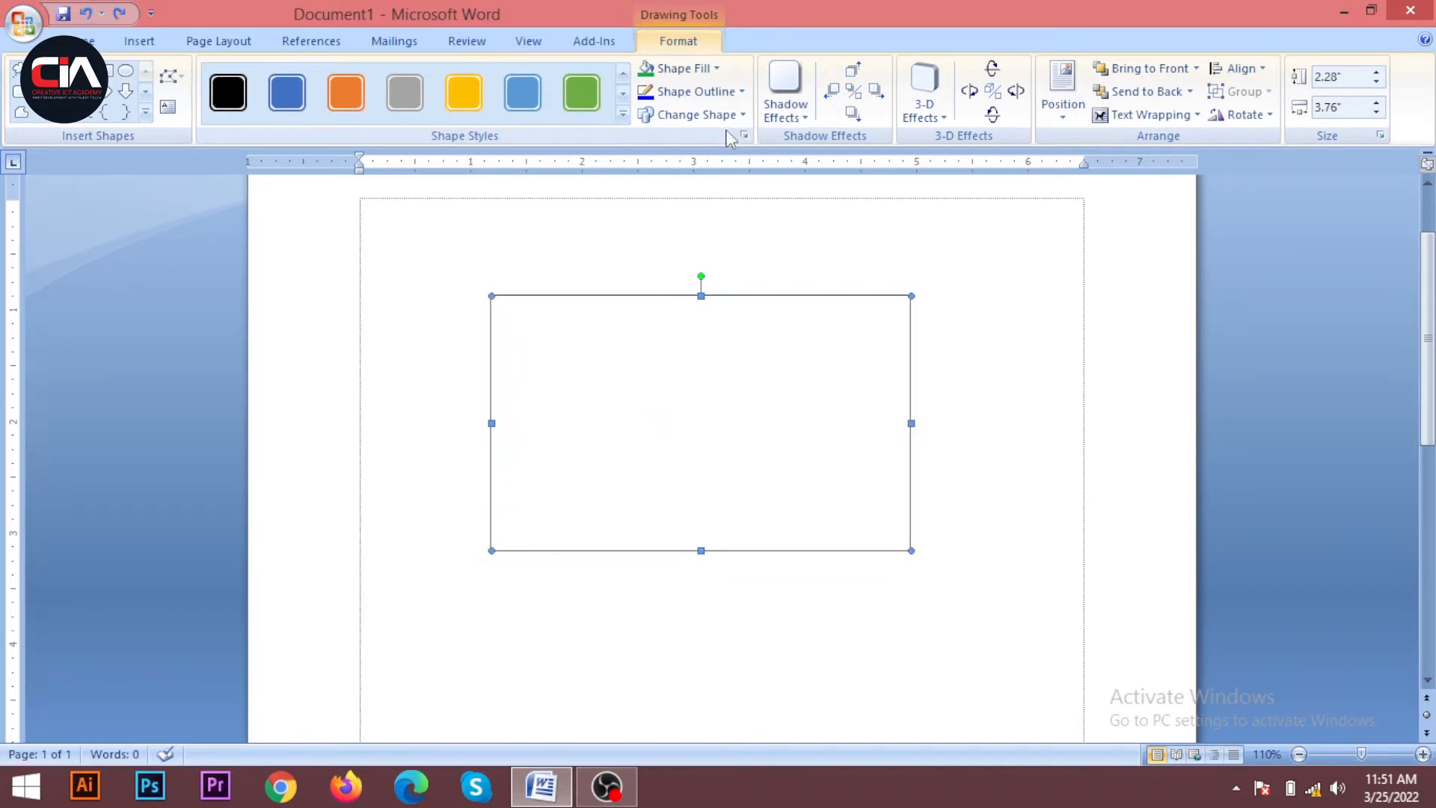
Step: Fill the rectangle with a custom blue-violet colour of RGB 60, 18, 238
left_click(717, 70)
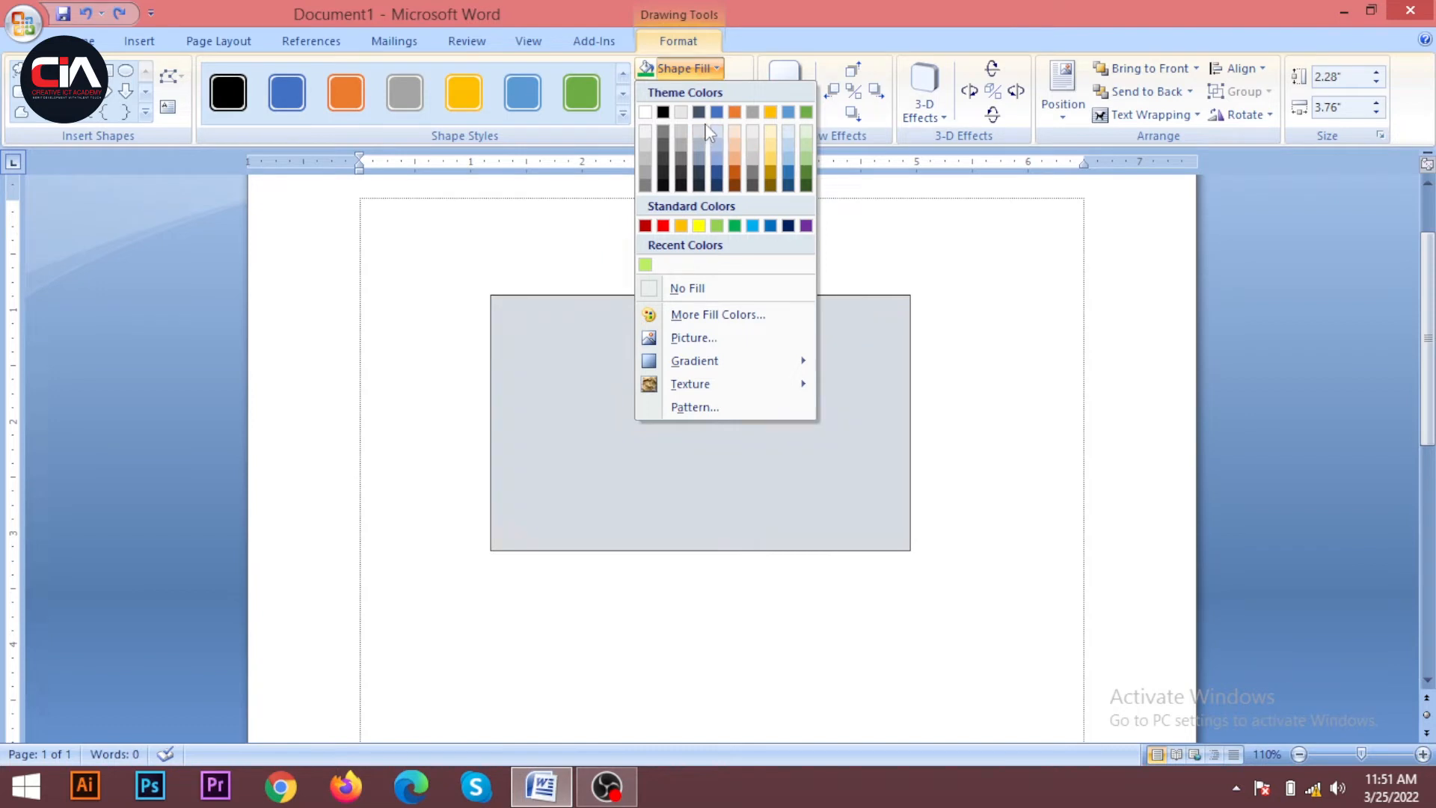
left_click(720, 449)
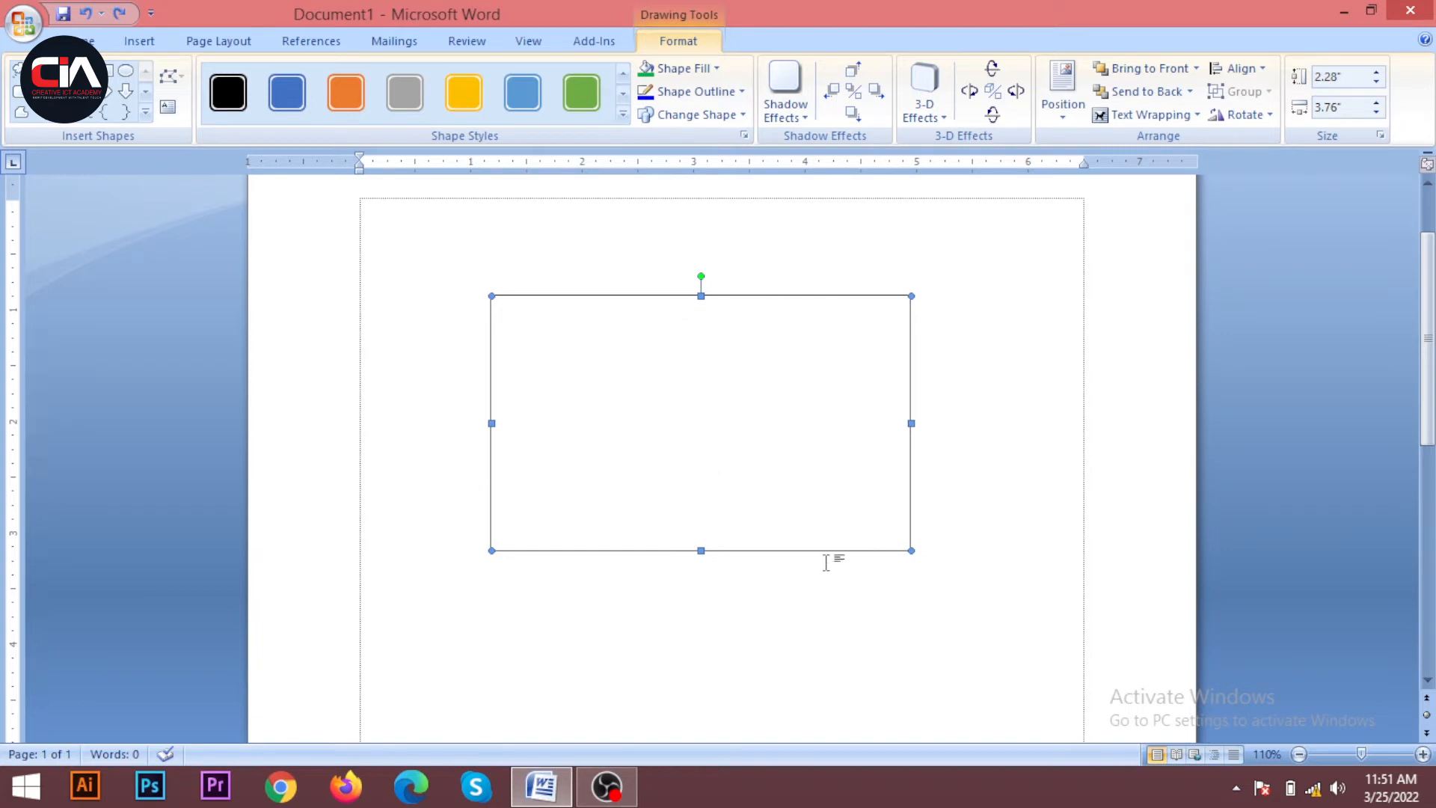
left_click(718, 69)
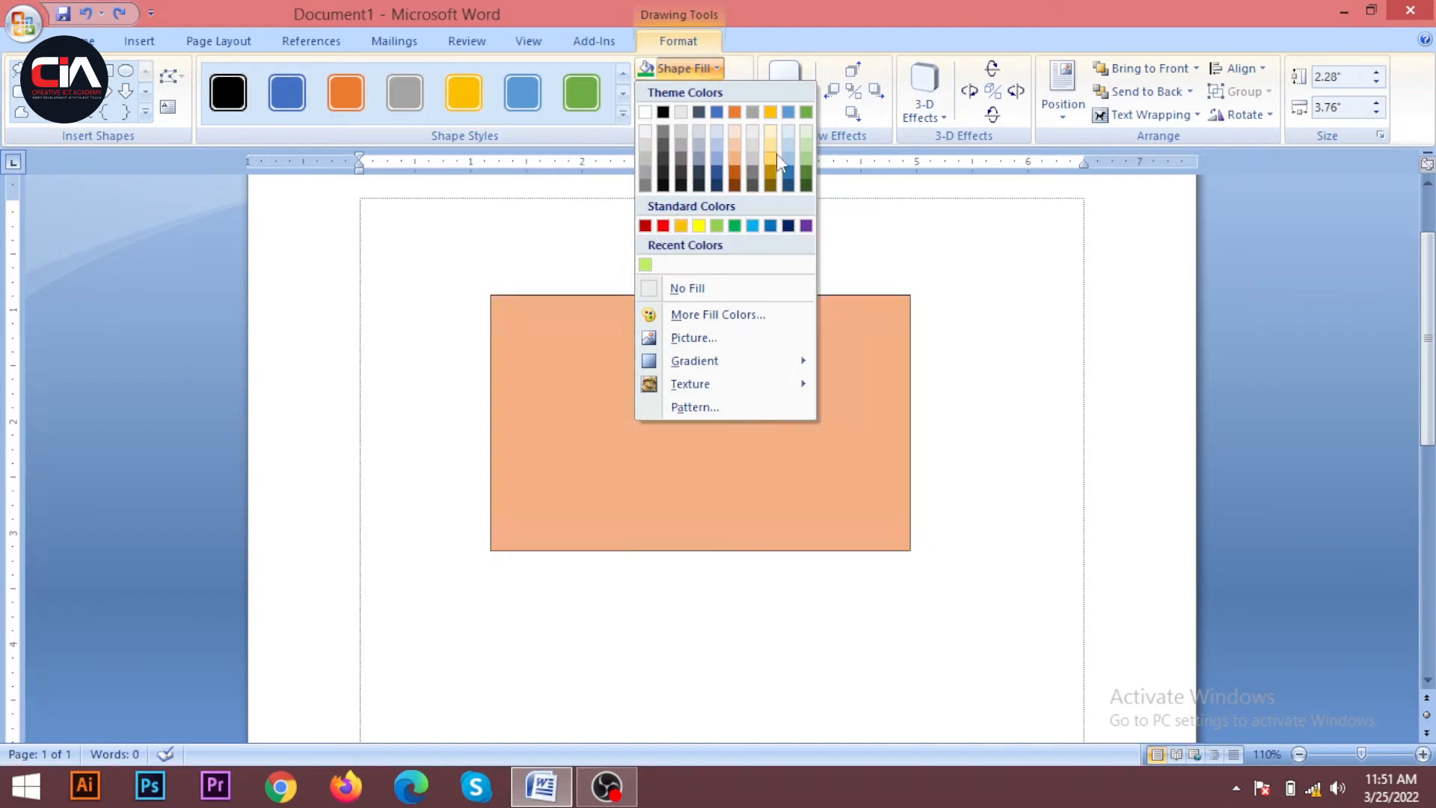
left_click(696, 317)
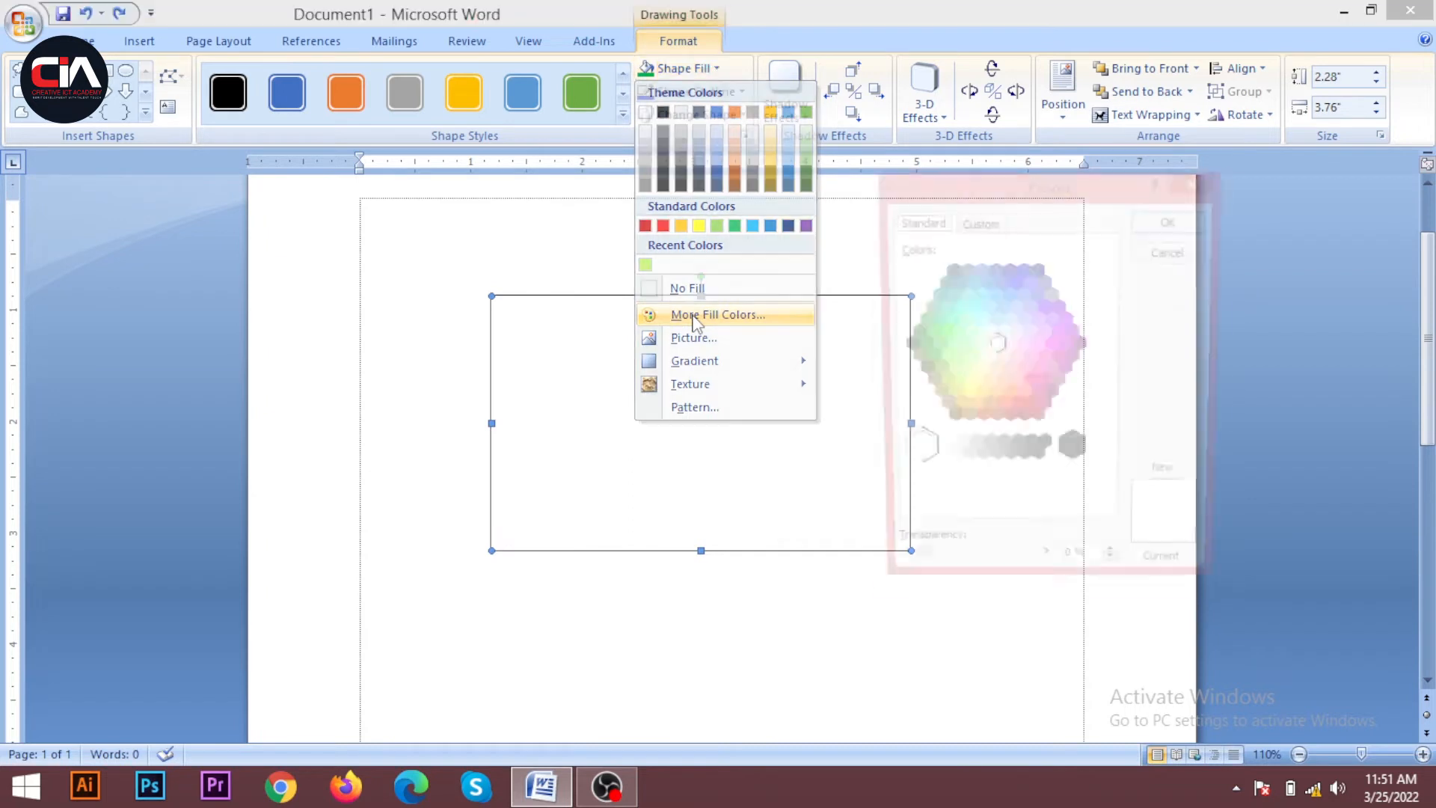
left_click(976, 223)
left_click(917, 221)
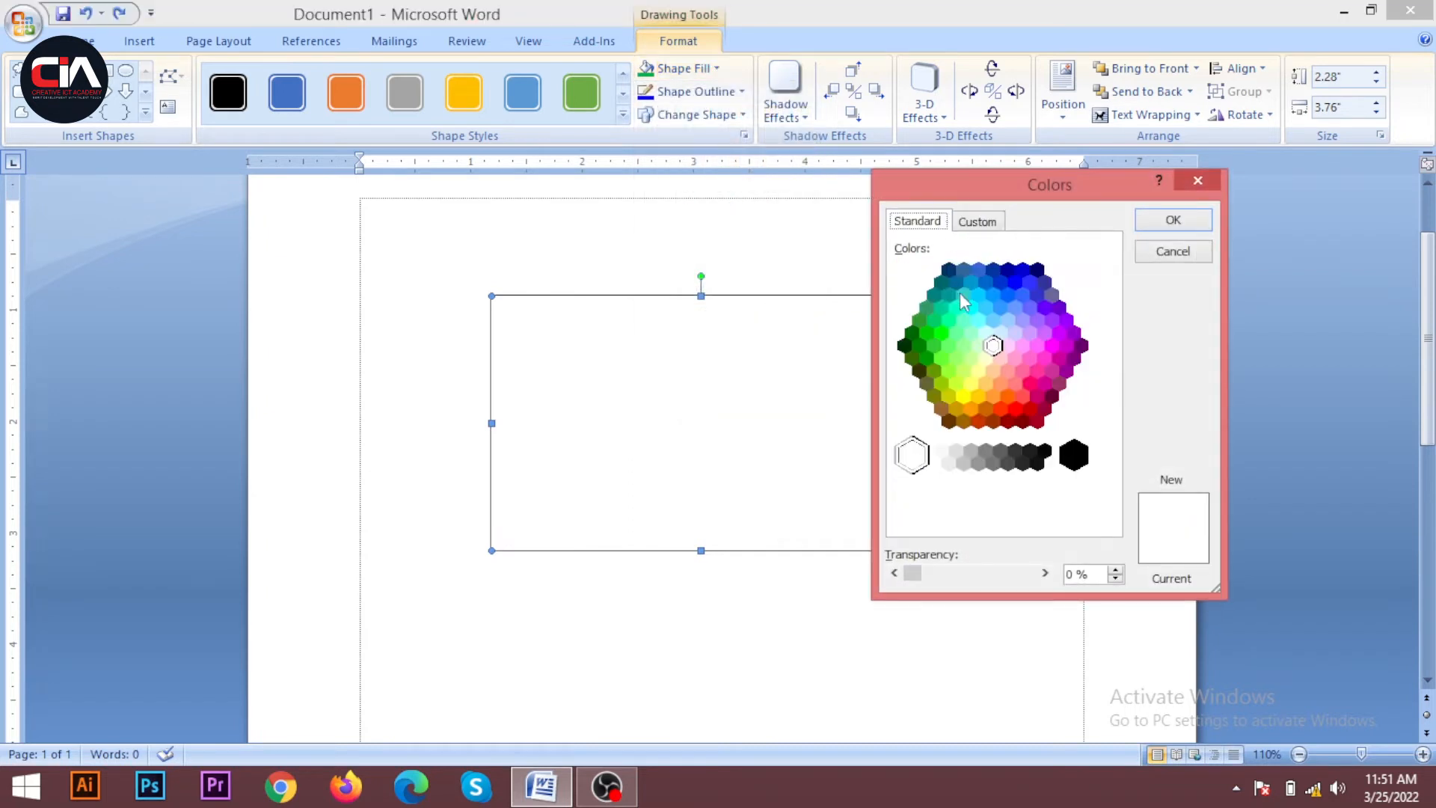
left_click(993, 294)
left_click(982, 226)
left_click_drag(989, 279, 1024, 278)
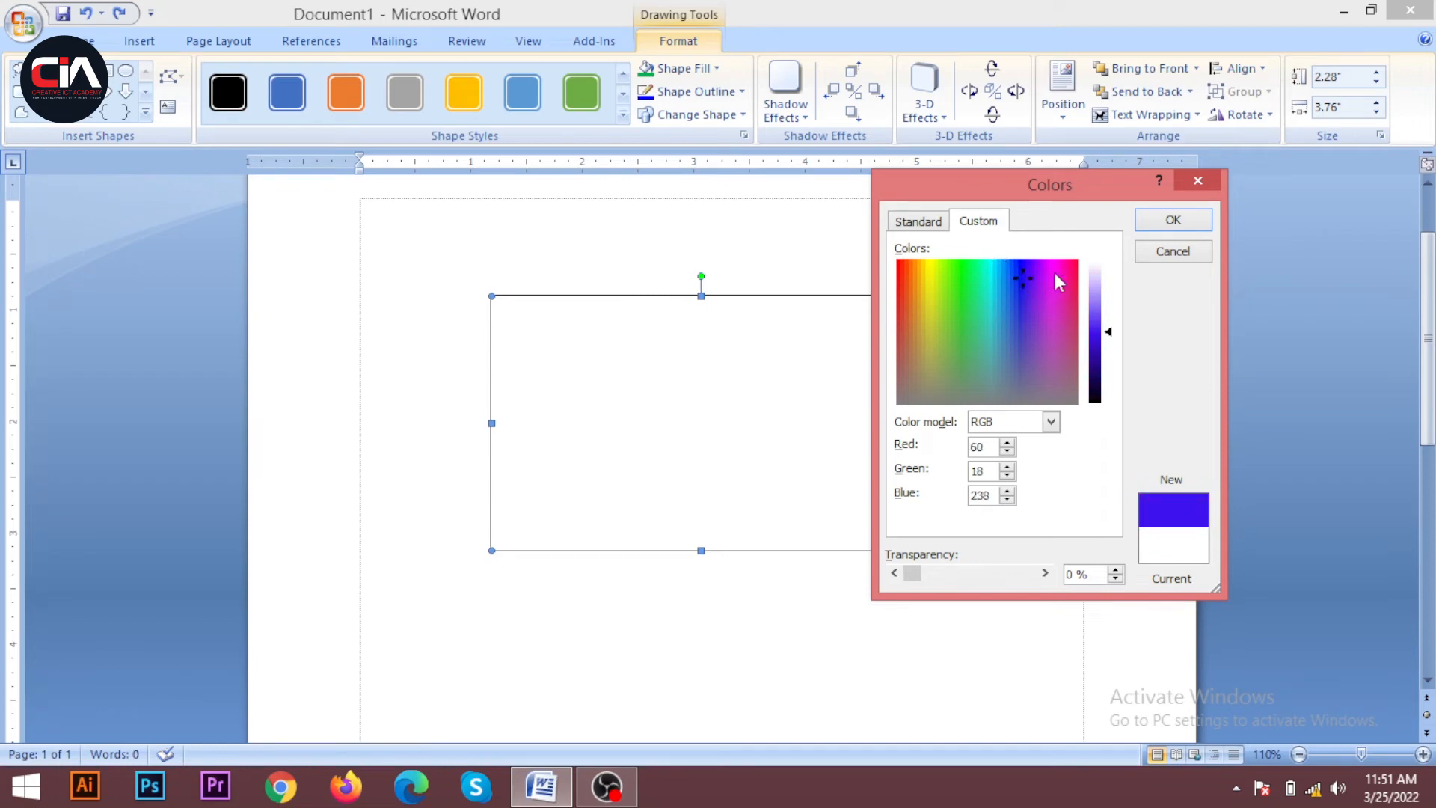
left_click(1172, 222)
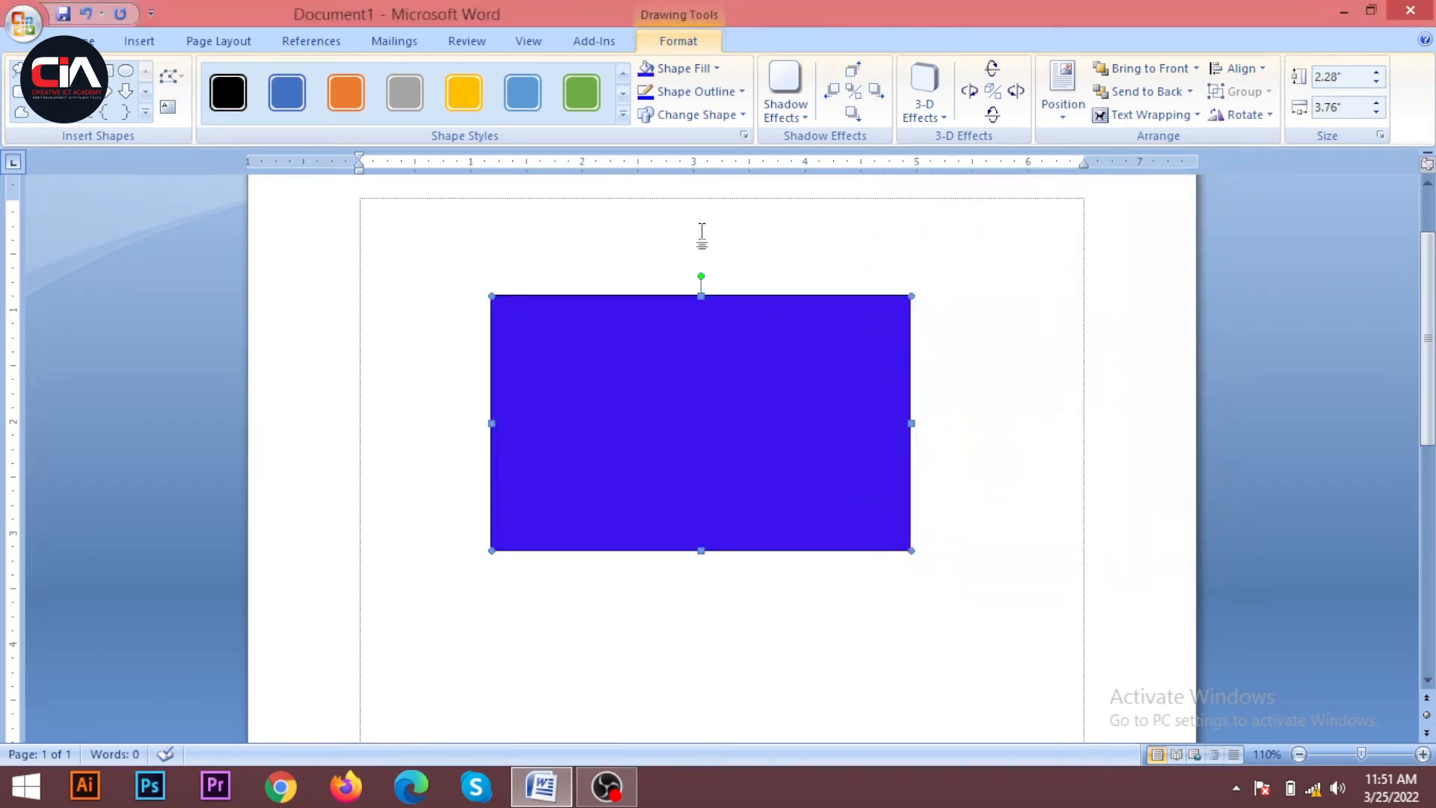
Step: Fill the rectangle with the picture FB_IMG_1512737153187.jpg from the Desktop folder
left_click(717, 68)
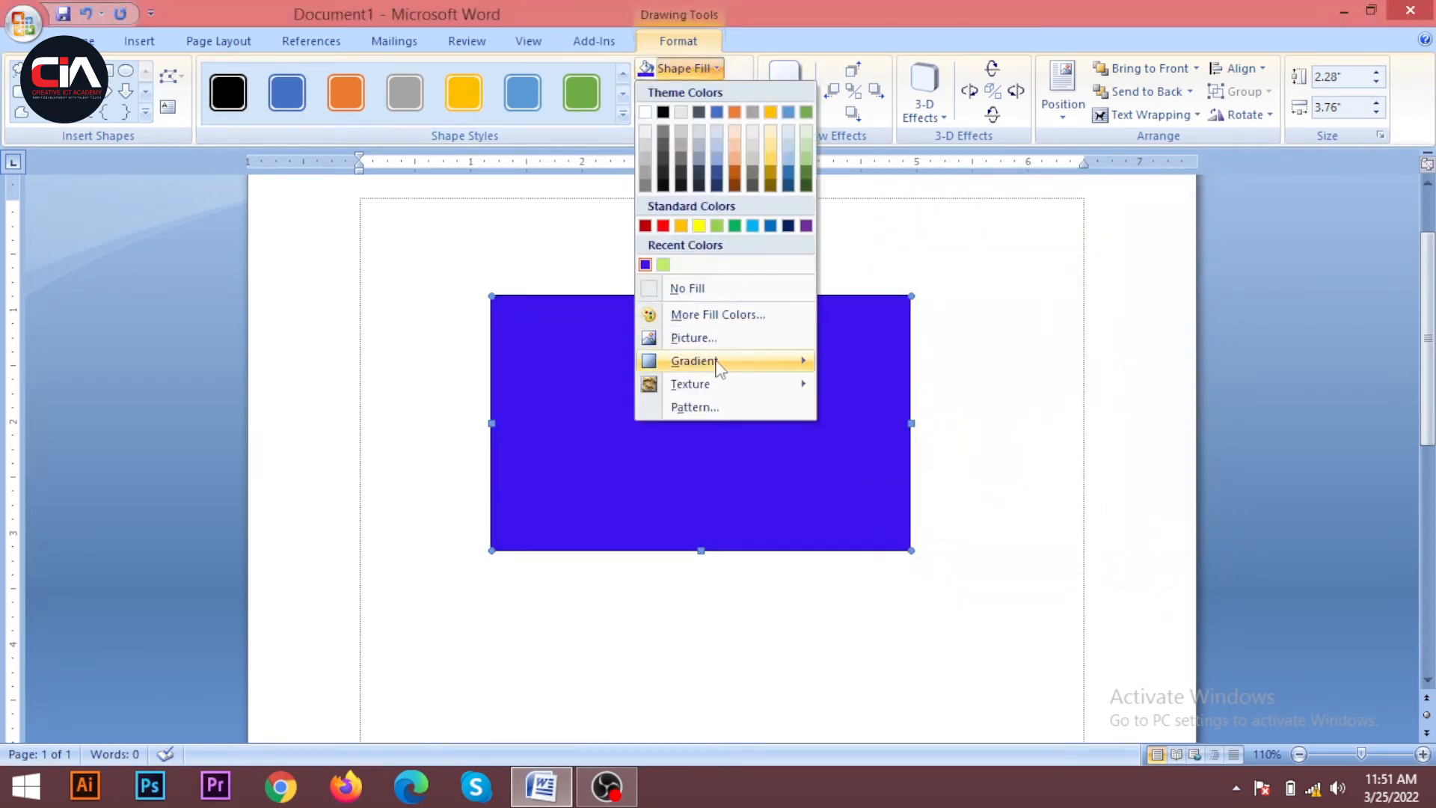
left_click(694, 338)
left_click(374, 322)
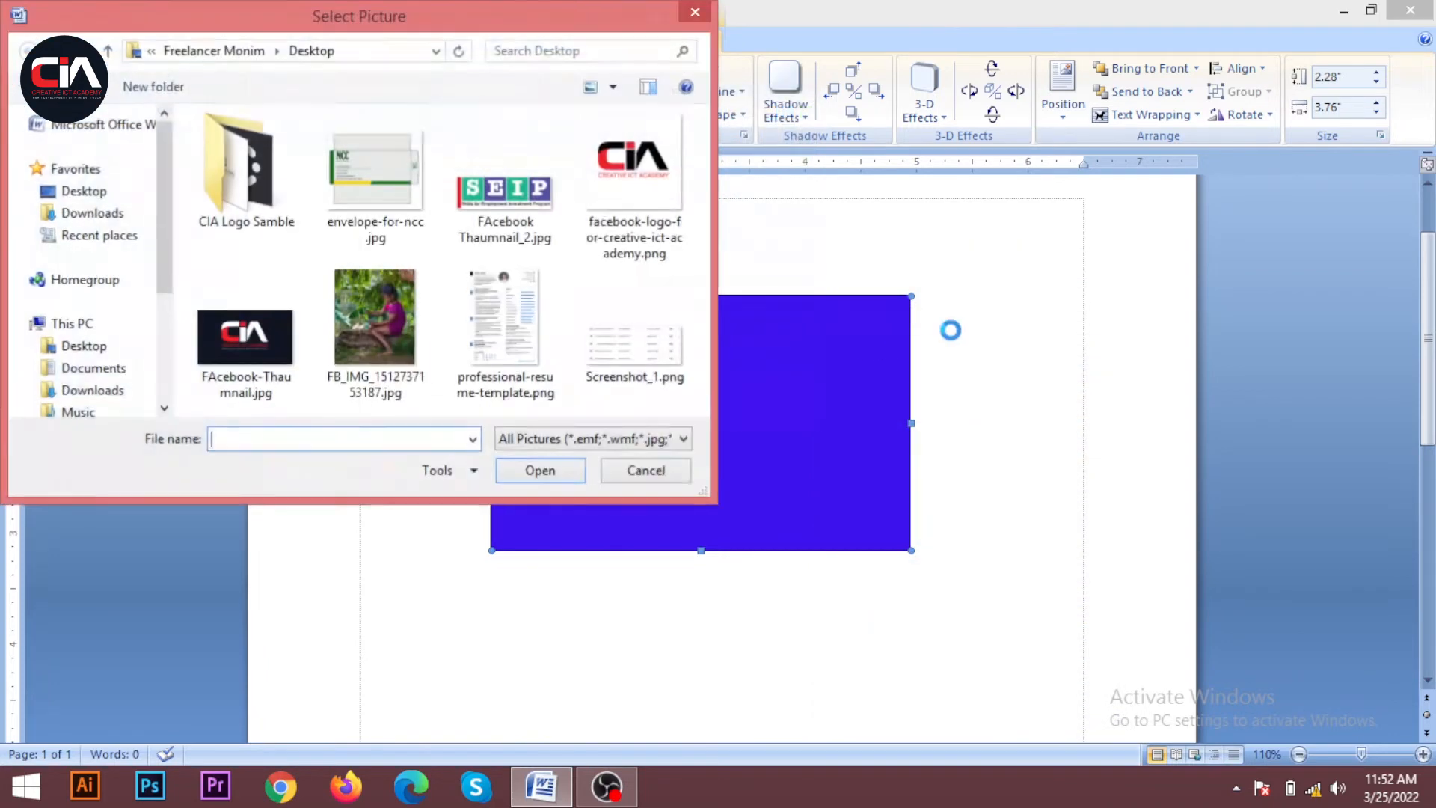
left_click(532, 471)
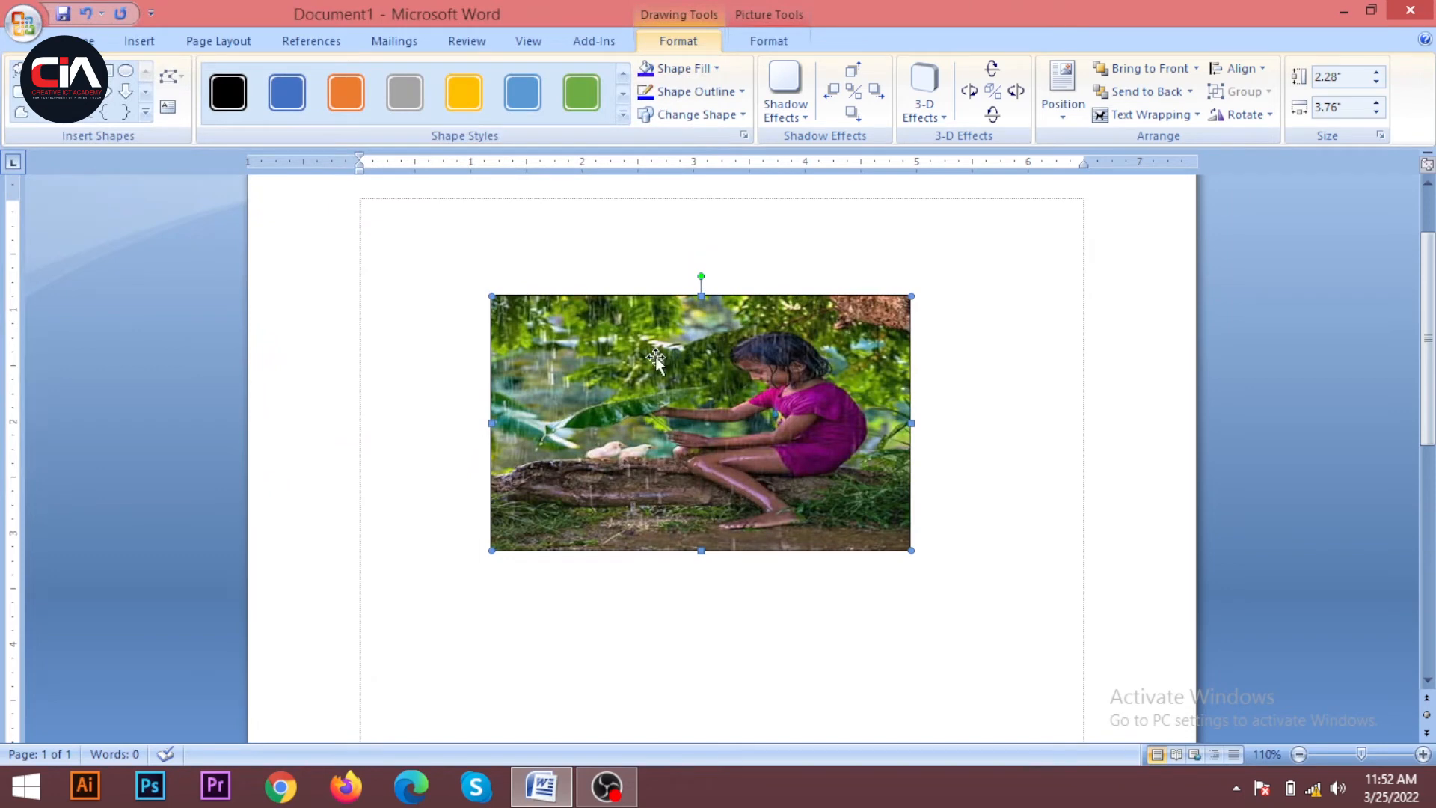
Step: Fill the rectangle with the light-variation diagonal gradient that is darkest in its lower-left corner and palest in its upper-right corner
left_click(715, 72)
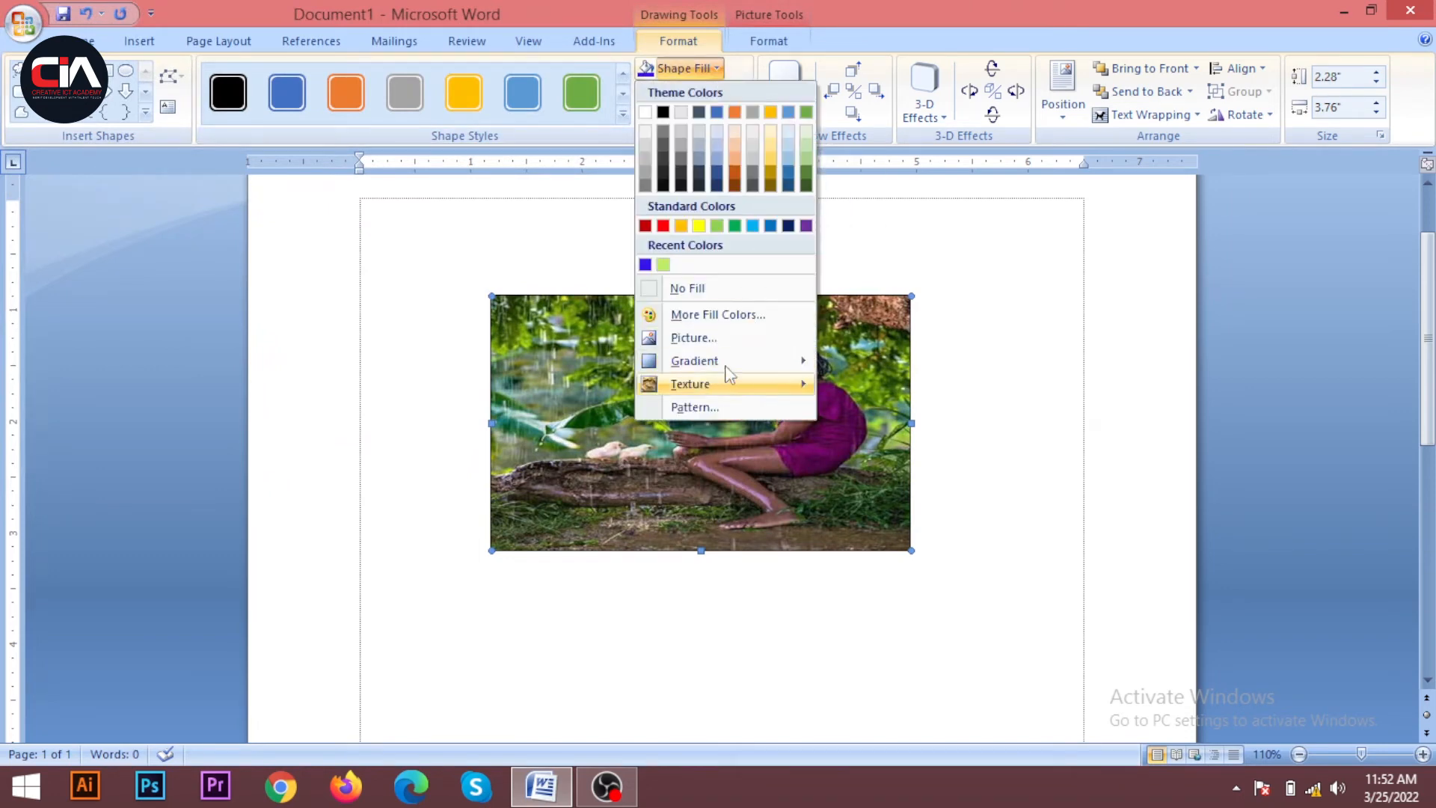
mouse_move(724, 362)
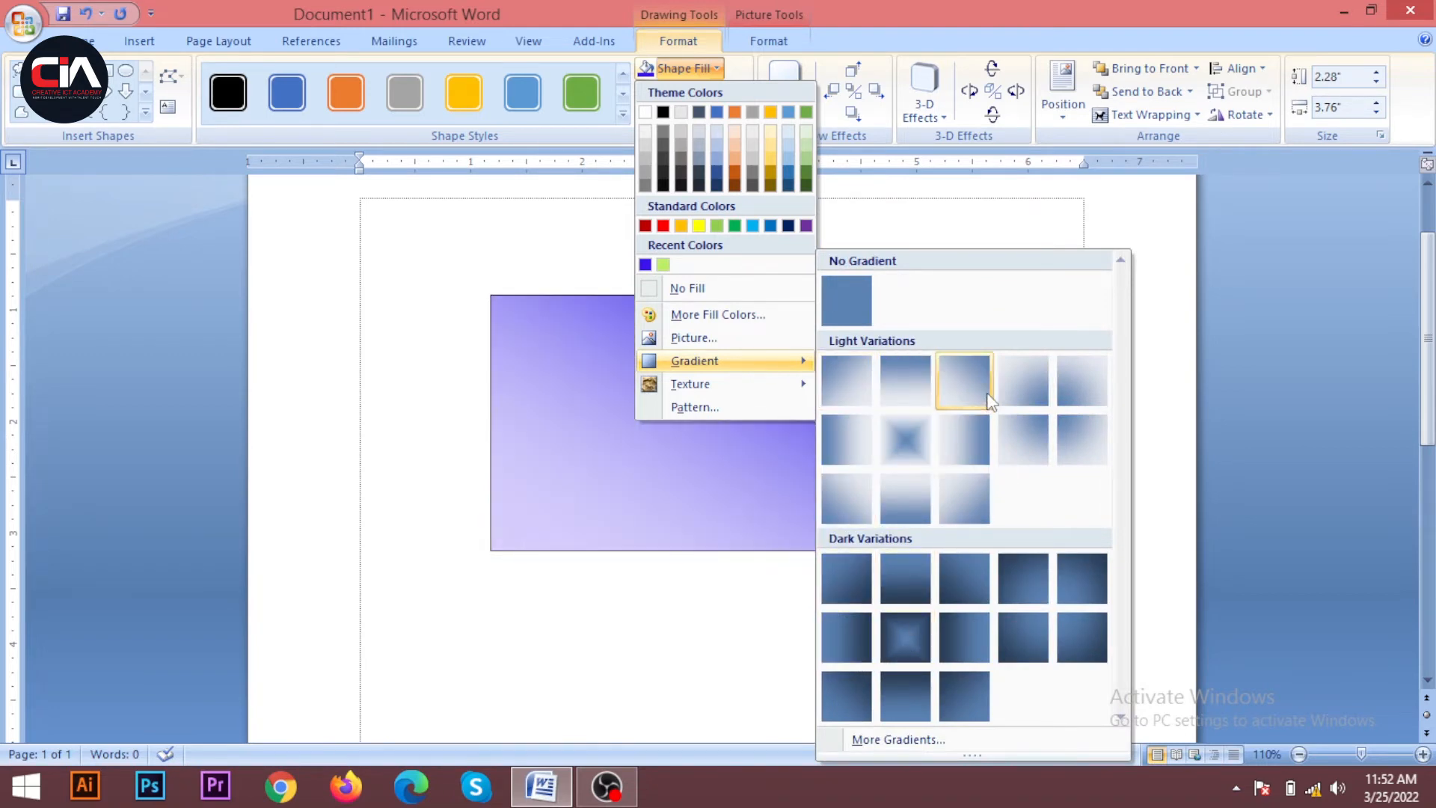
left_click(846, 496)
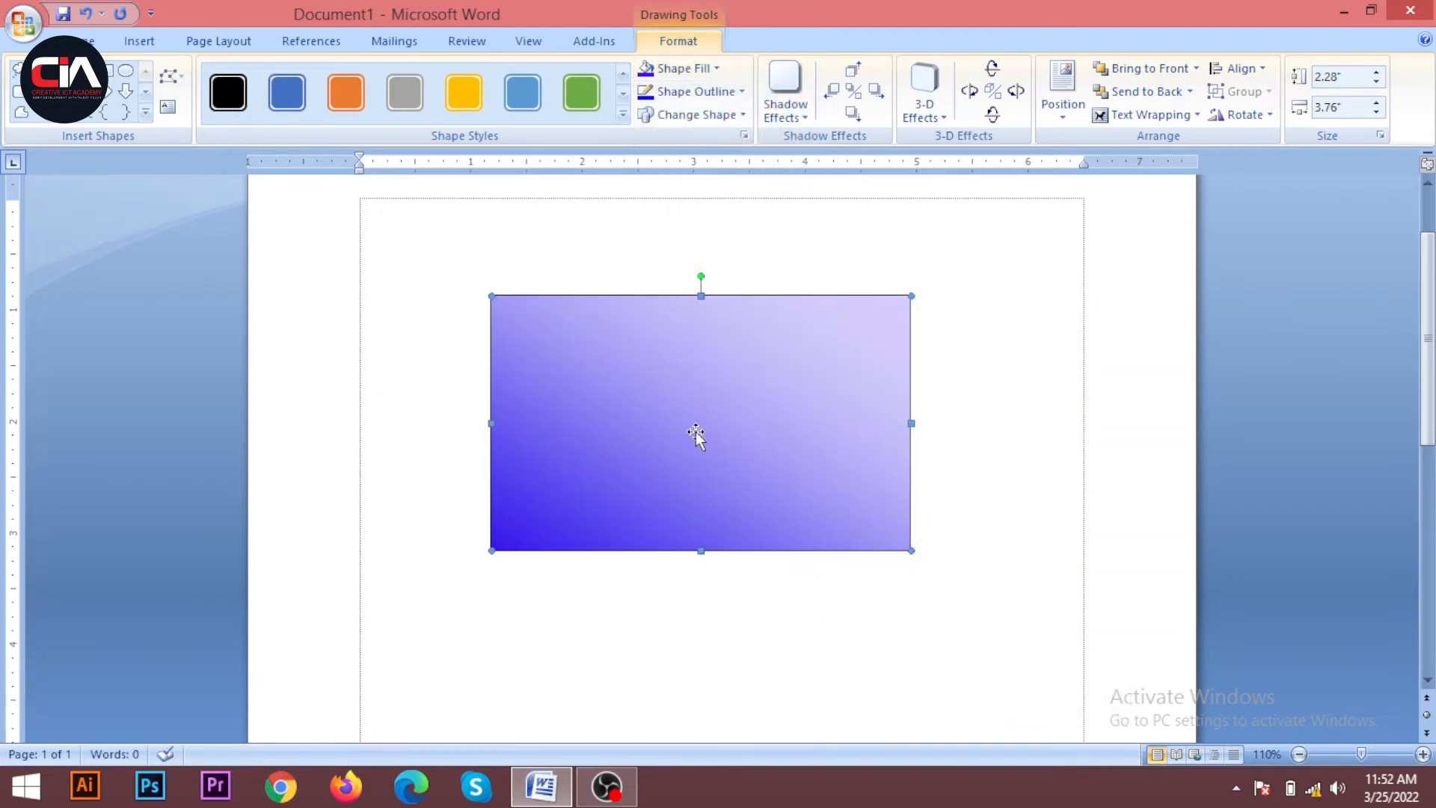
scroll(683, 503, "up", 2)
scroll(683, 503, "up", 3)
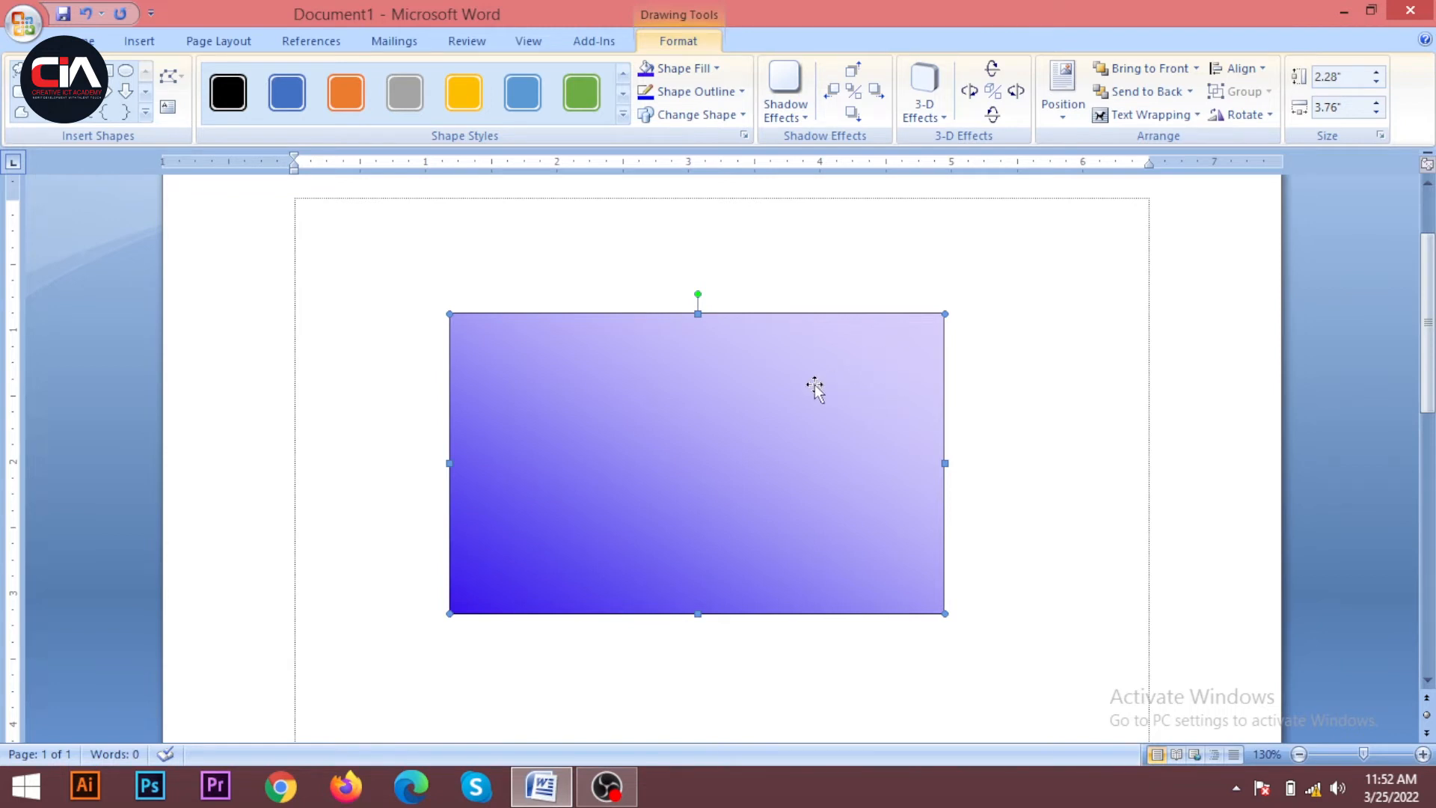
scroll(759, 383, "down", 1)
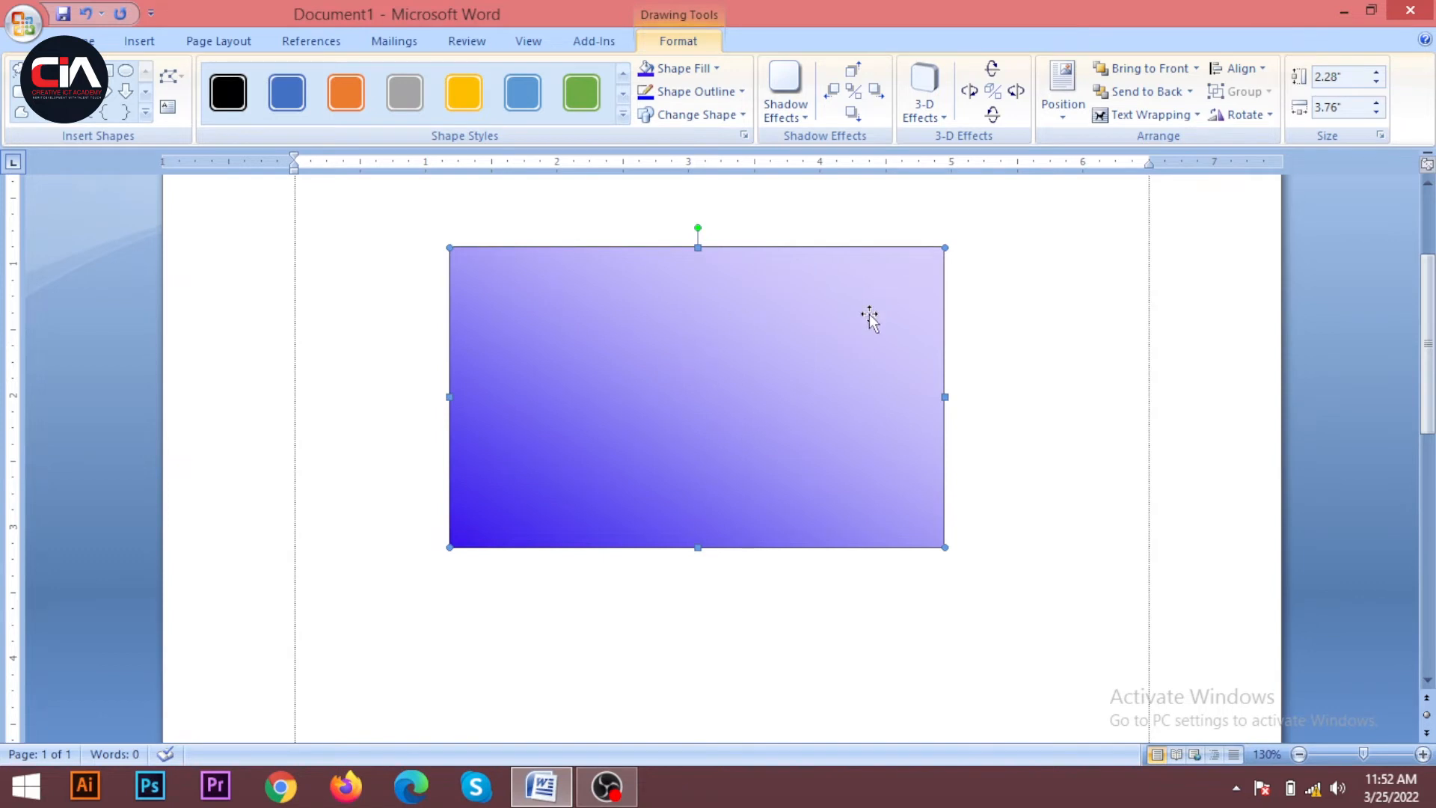
Step: Apply the speckled brown-grey texture to the rectangle, and replace it with a dark blue-grey theme colour fill
left_click(714, 70)
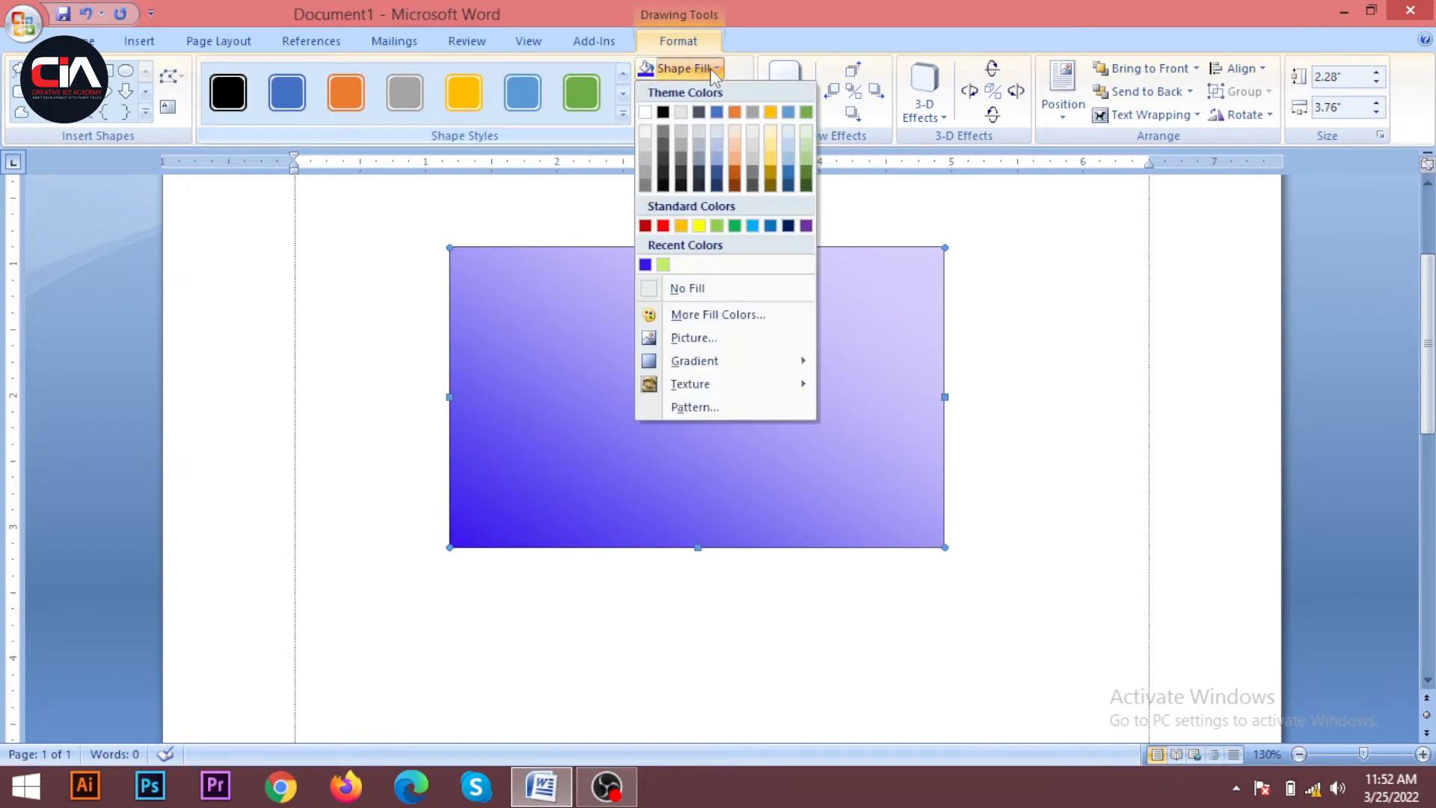
mouse_move(709, 388)
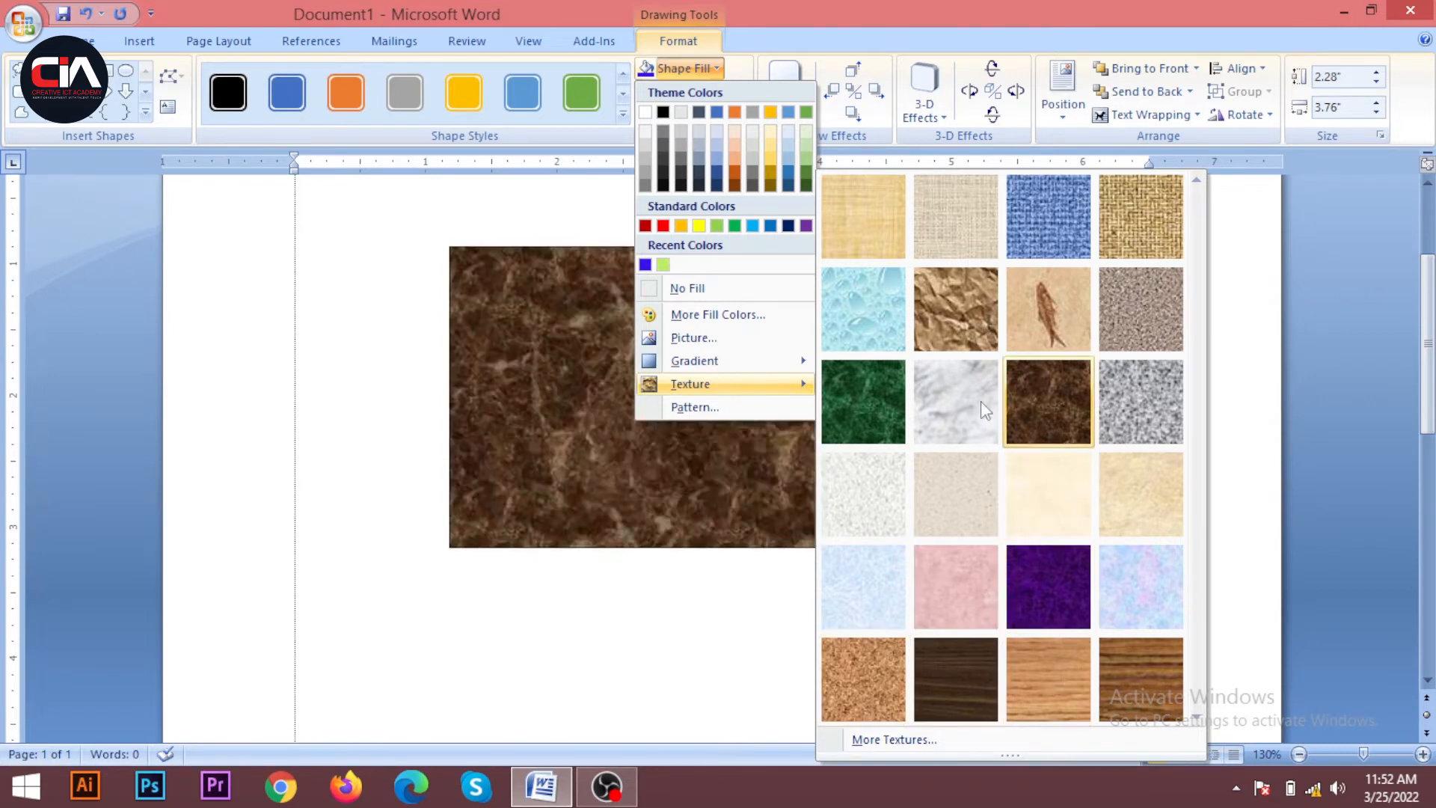
left_click(1125, 293)
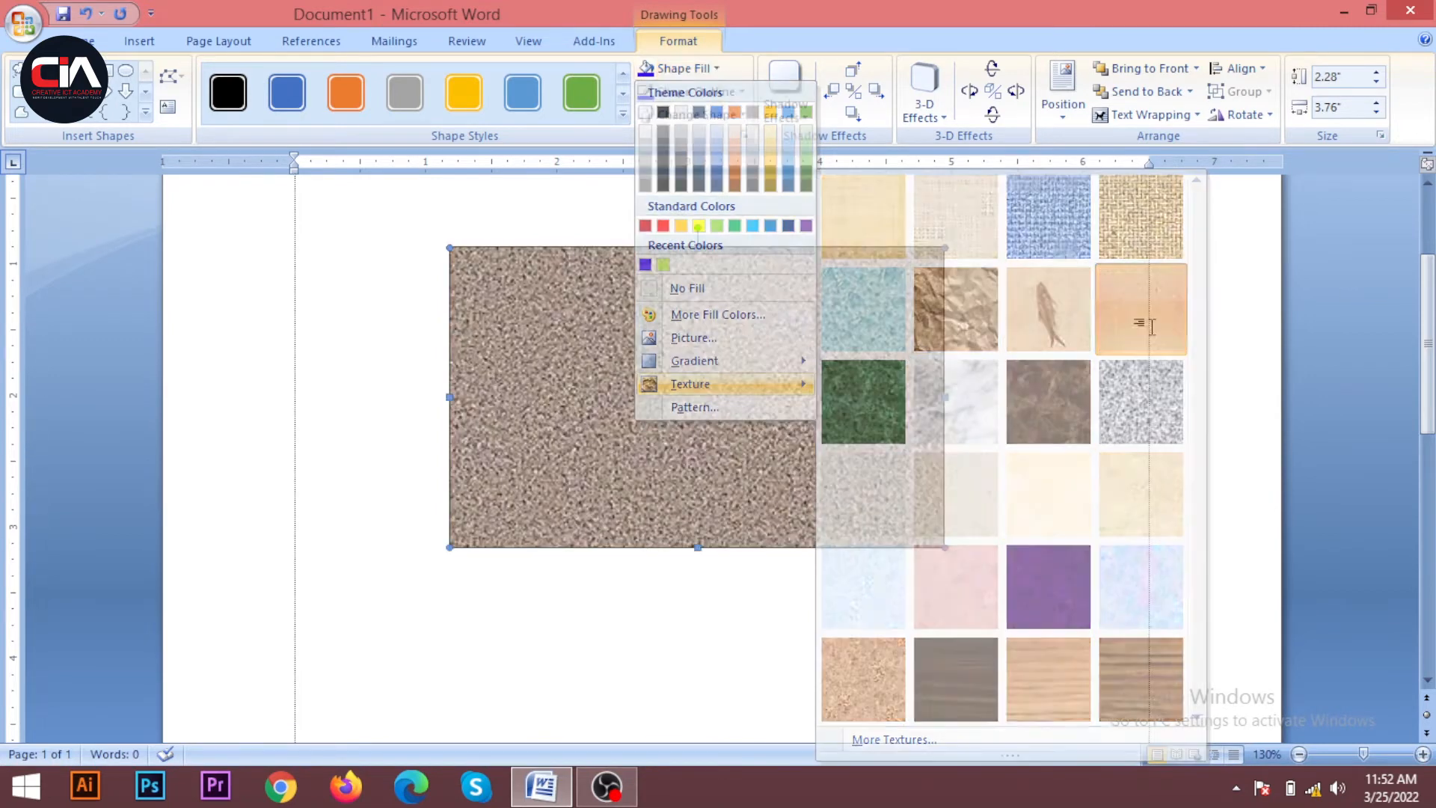
left_click(717, 67)
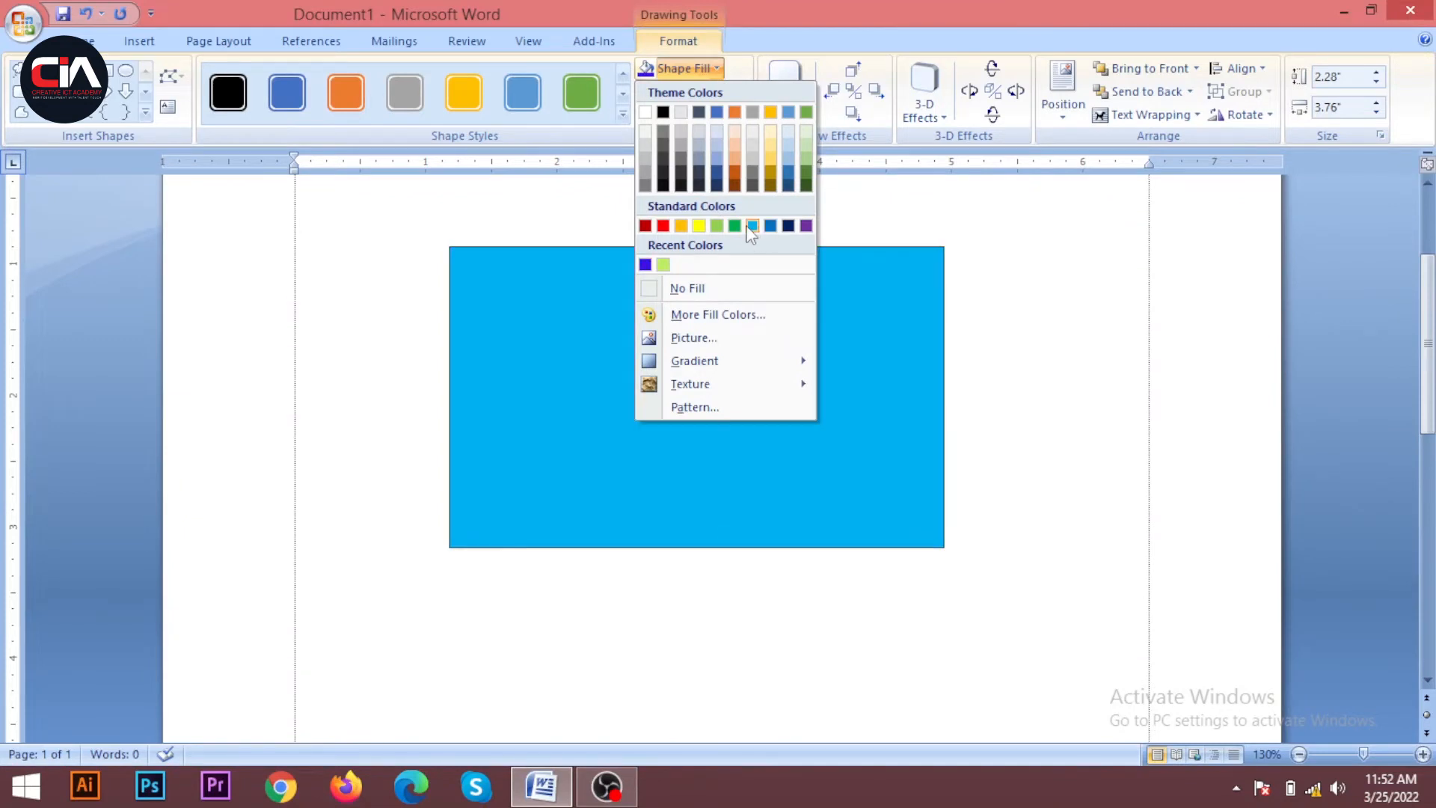
left_click(699, 182)
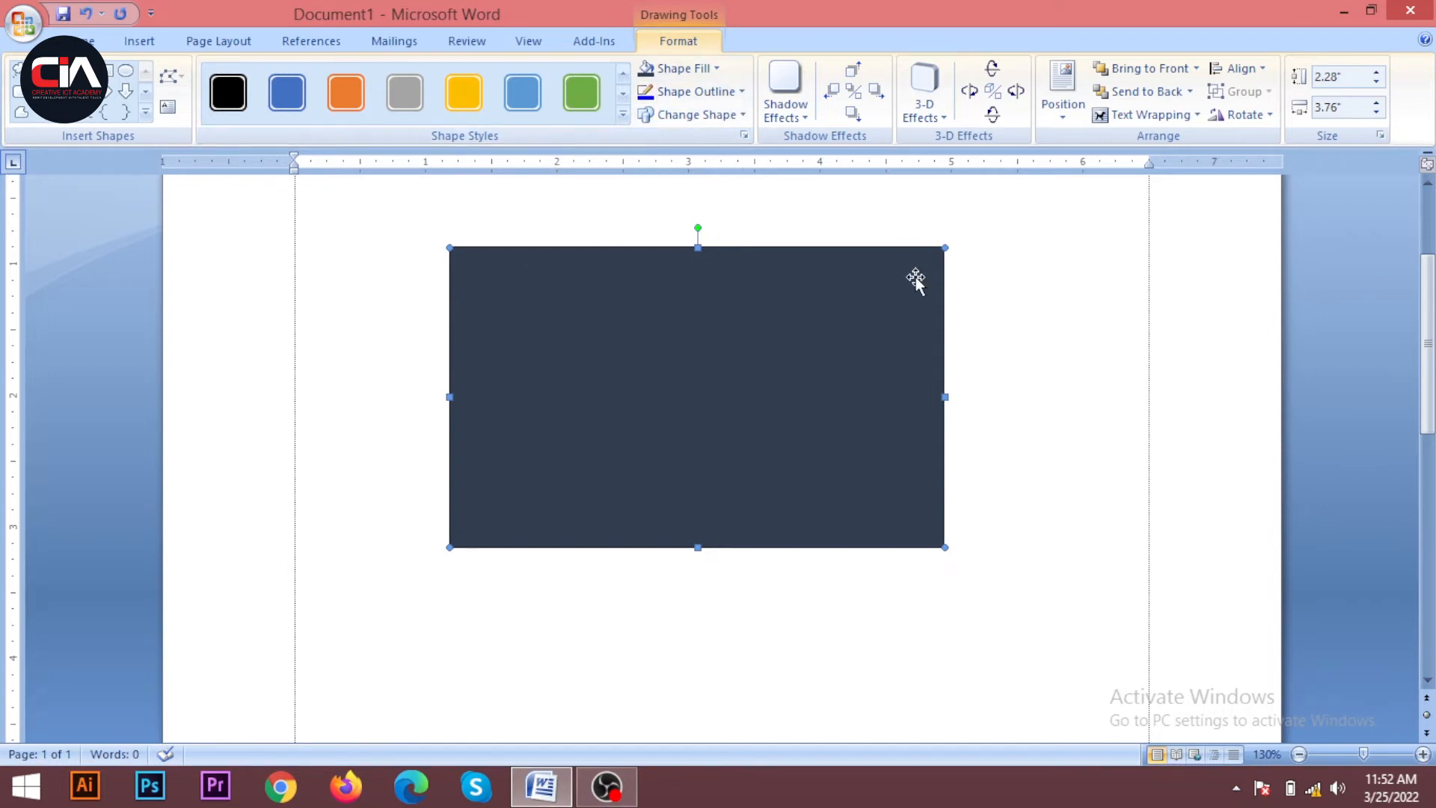
Step: Fill the rectangle with the golden-orange standard colour and deselect it to check its edges
left_click(713, 69)
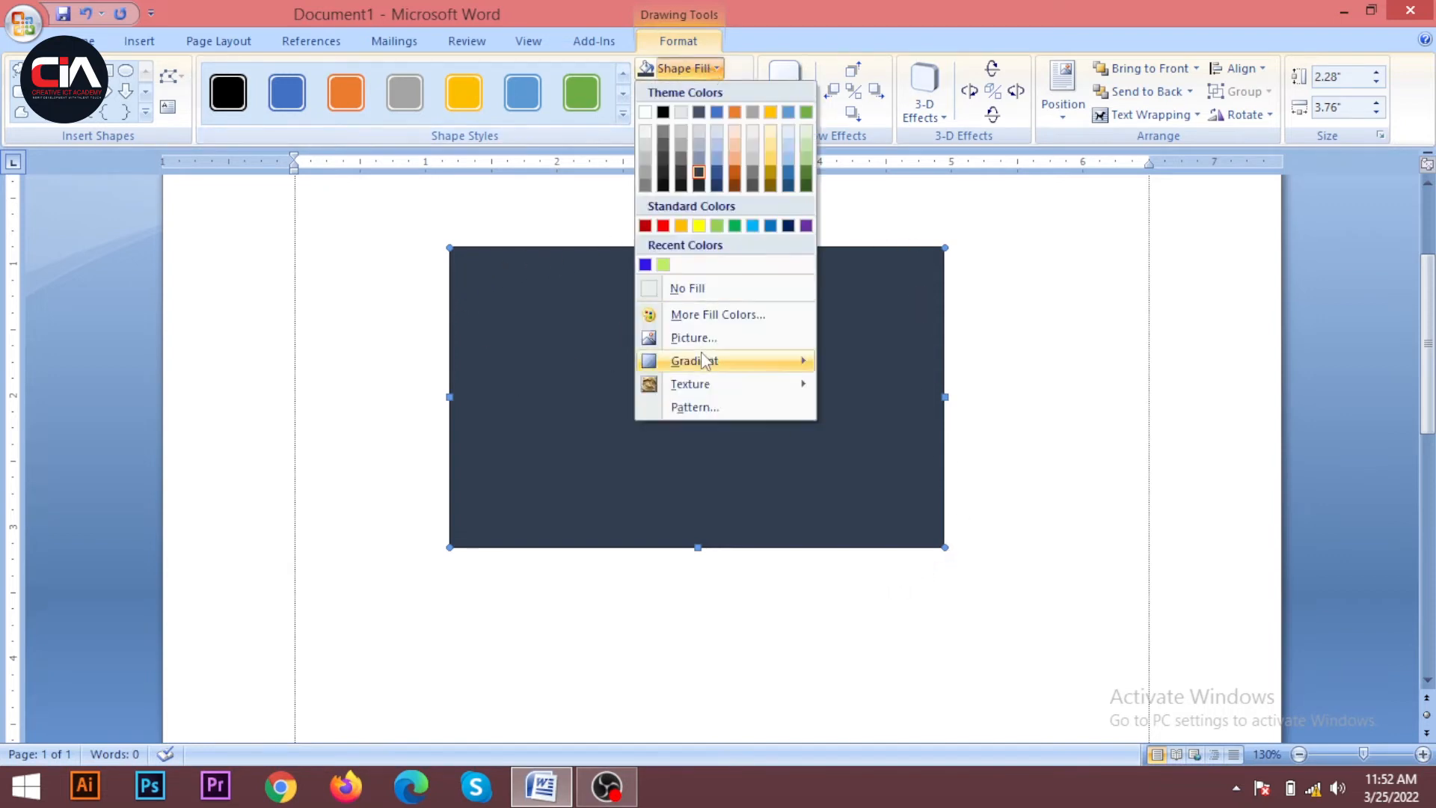
left_click(678, 223)
scroll(582, 416, "up", 4, "ctrl")
scroll(591, 422, "up", 3, "ctrl")
left_click(1154, 490)
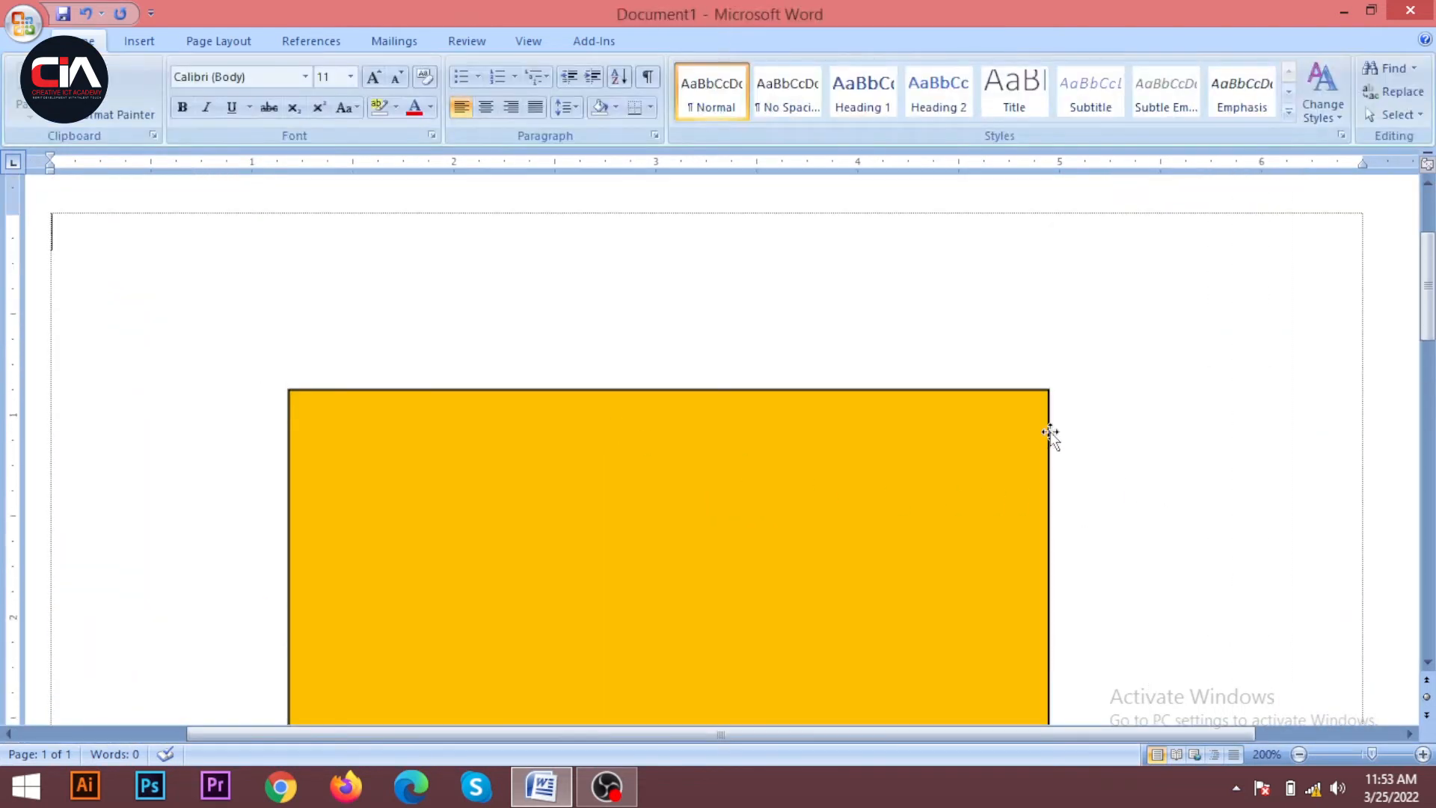
scroll(1024, 554, "down", 3)
scroll(1026, 539, "up", 5)
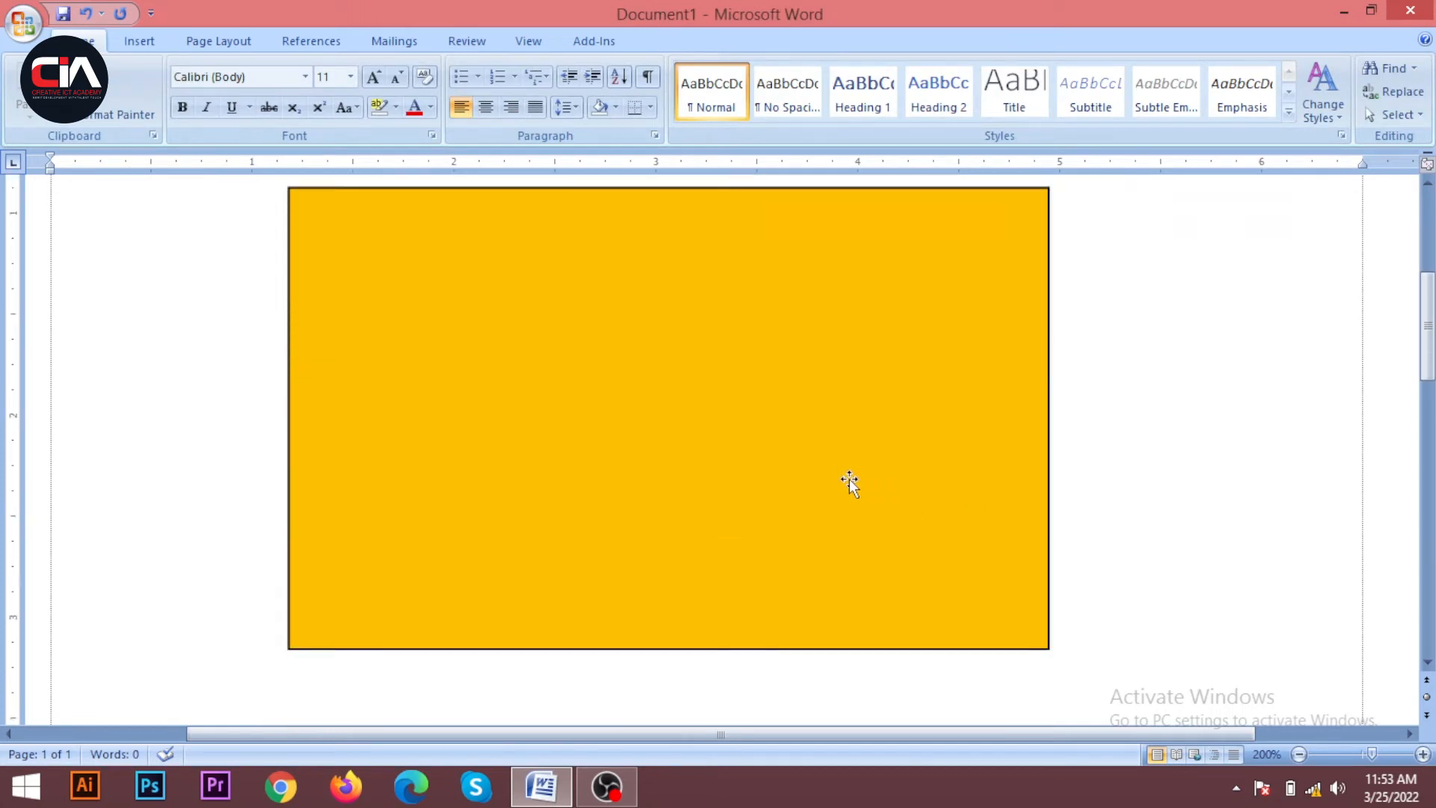
Step: Remove the outline from the golden-orange rectangle and deselect it to inspect its edges
scroll(857, 478, "down", 3, "ctrl")
scroll(785, 478, "down", 2, "ctrl")
scroll(778, 482, "down", 3)
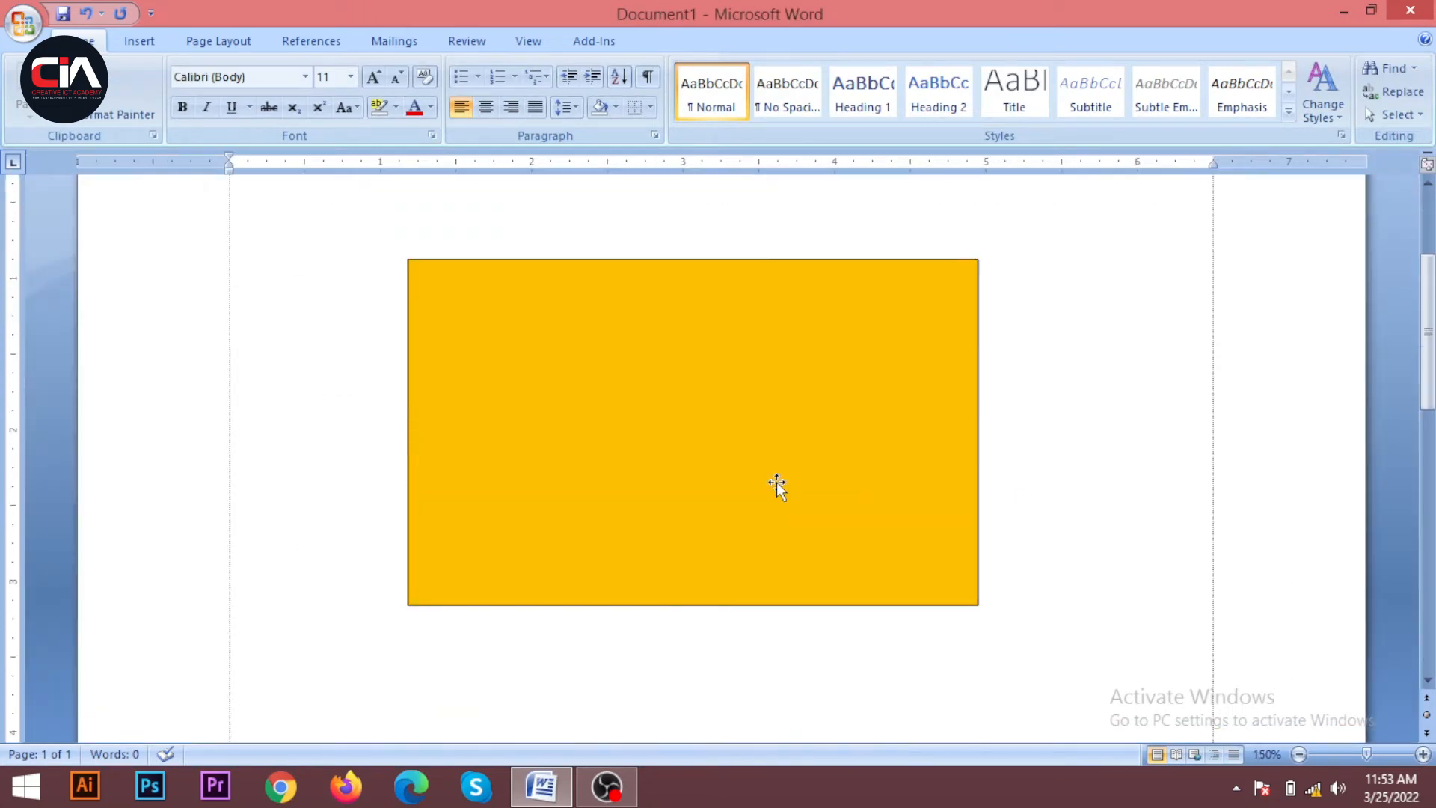
left_click(715, 404)
left_click(678, 41)
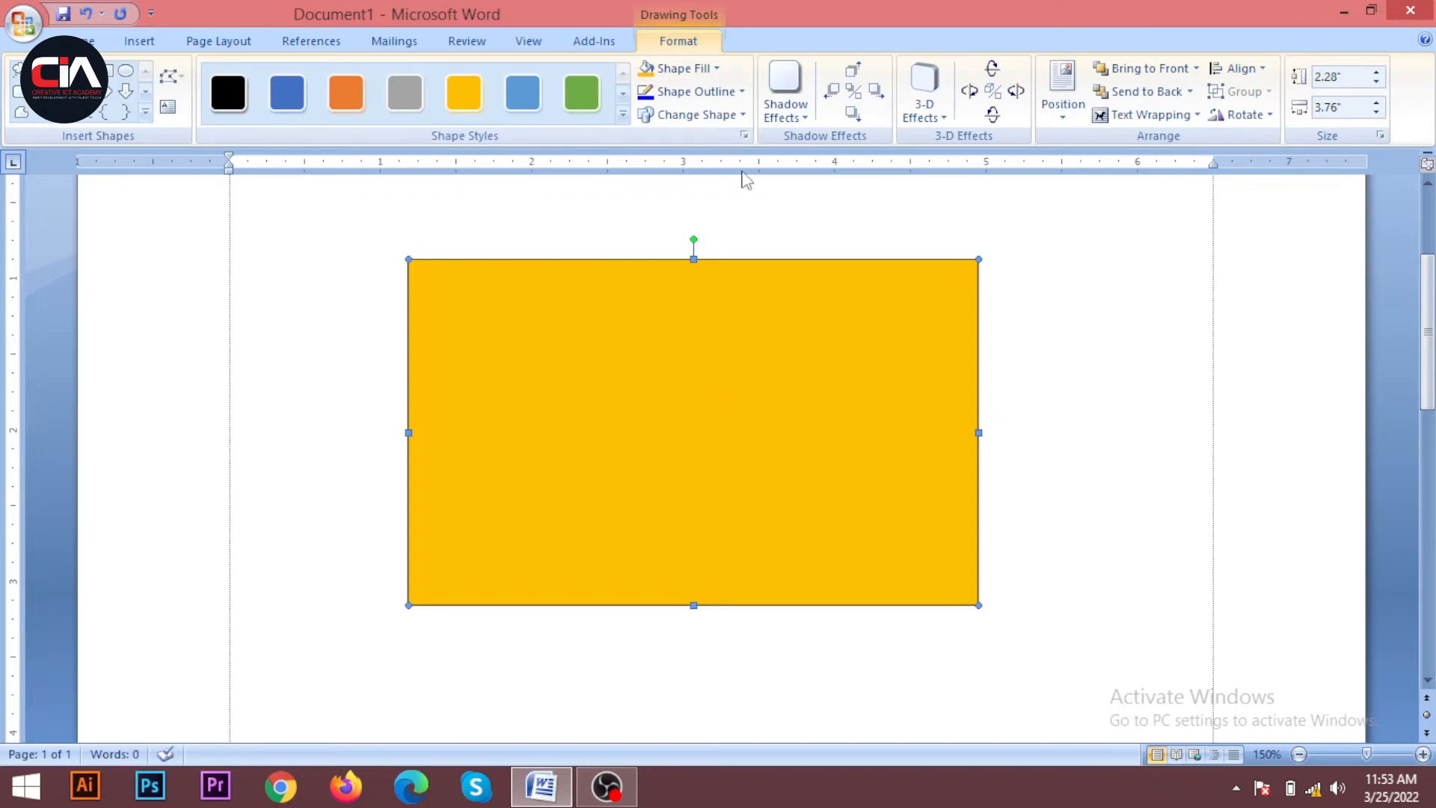
left_click(742, 92)
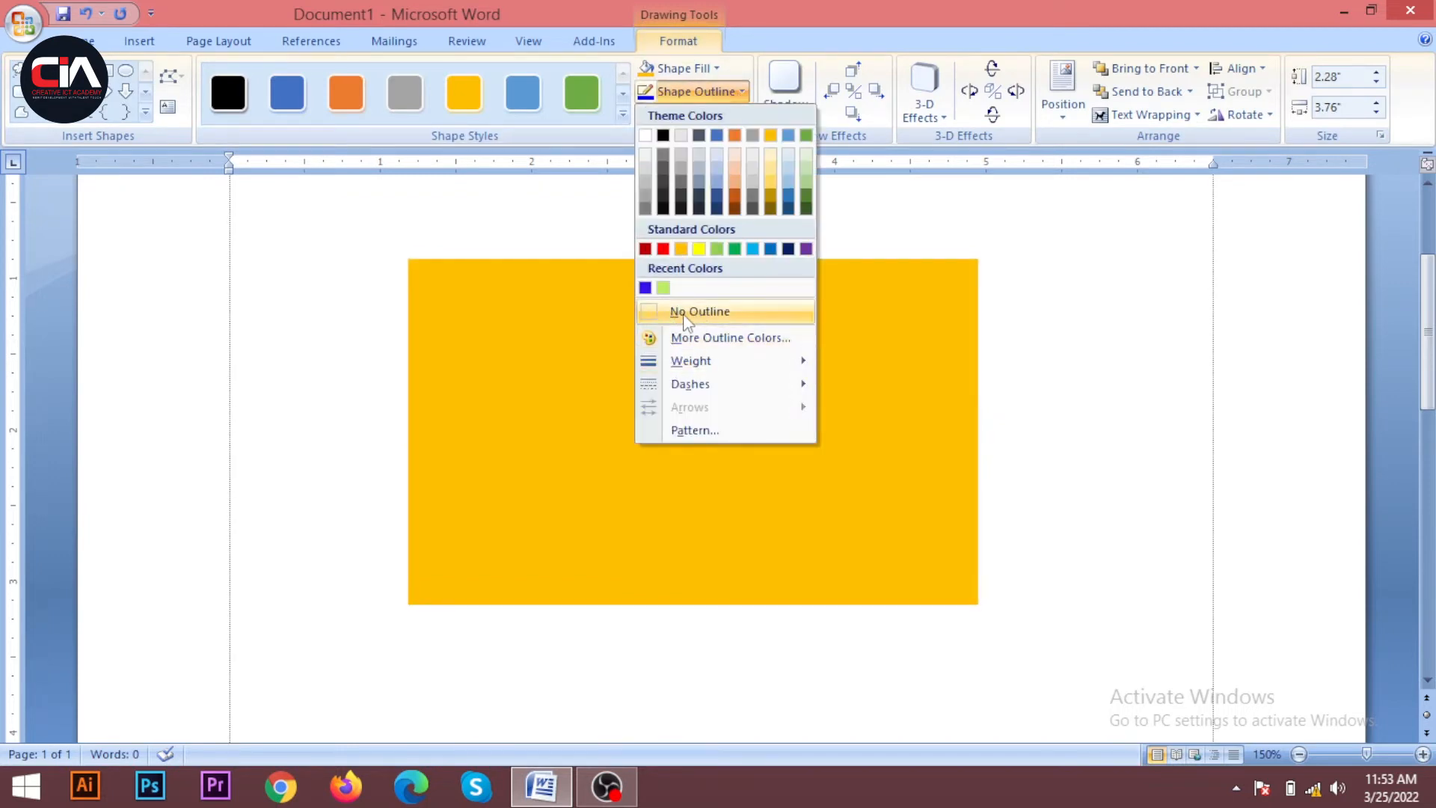
left_click(702, 313)
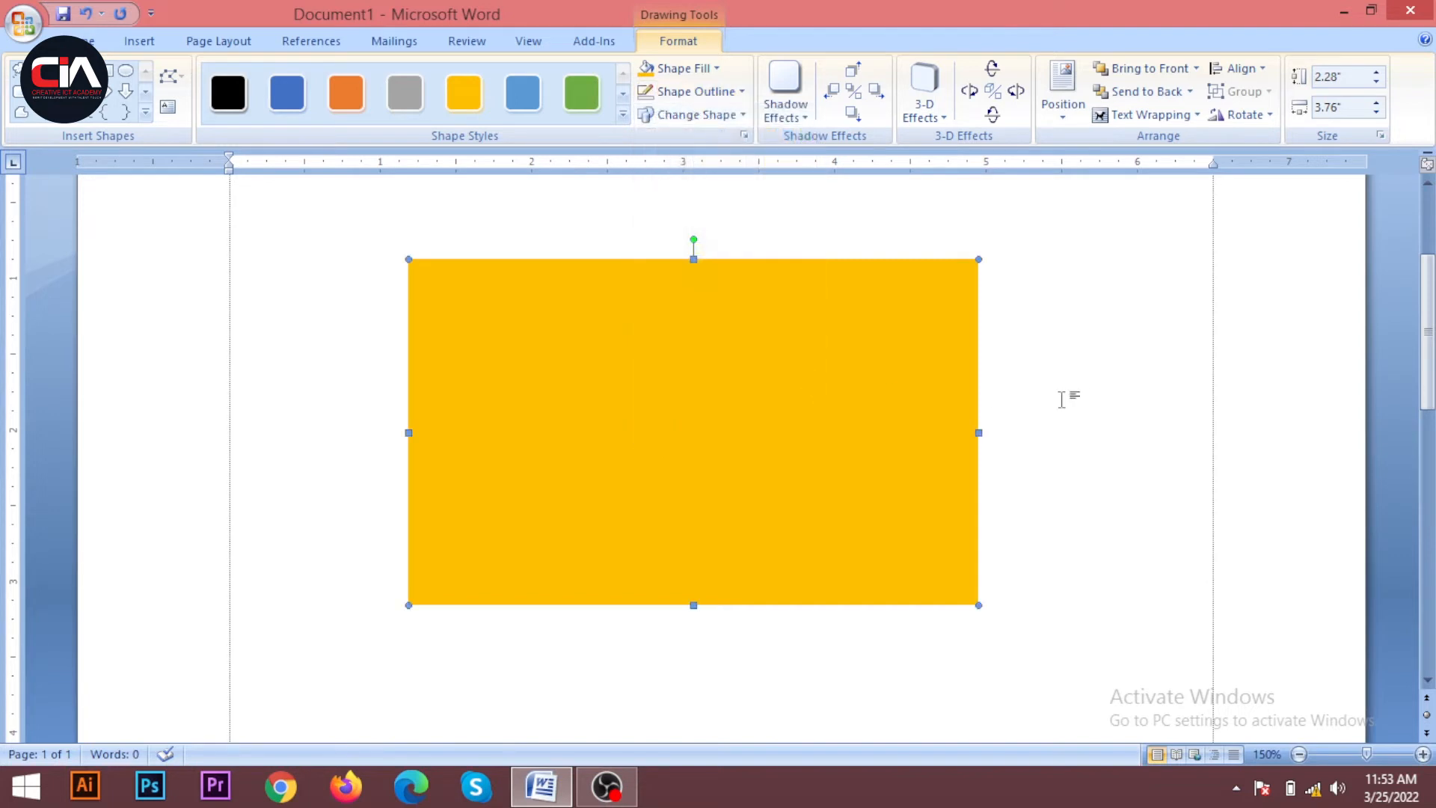
left_click(1065, 398)
scroll(668, 492, "up", 3)
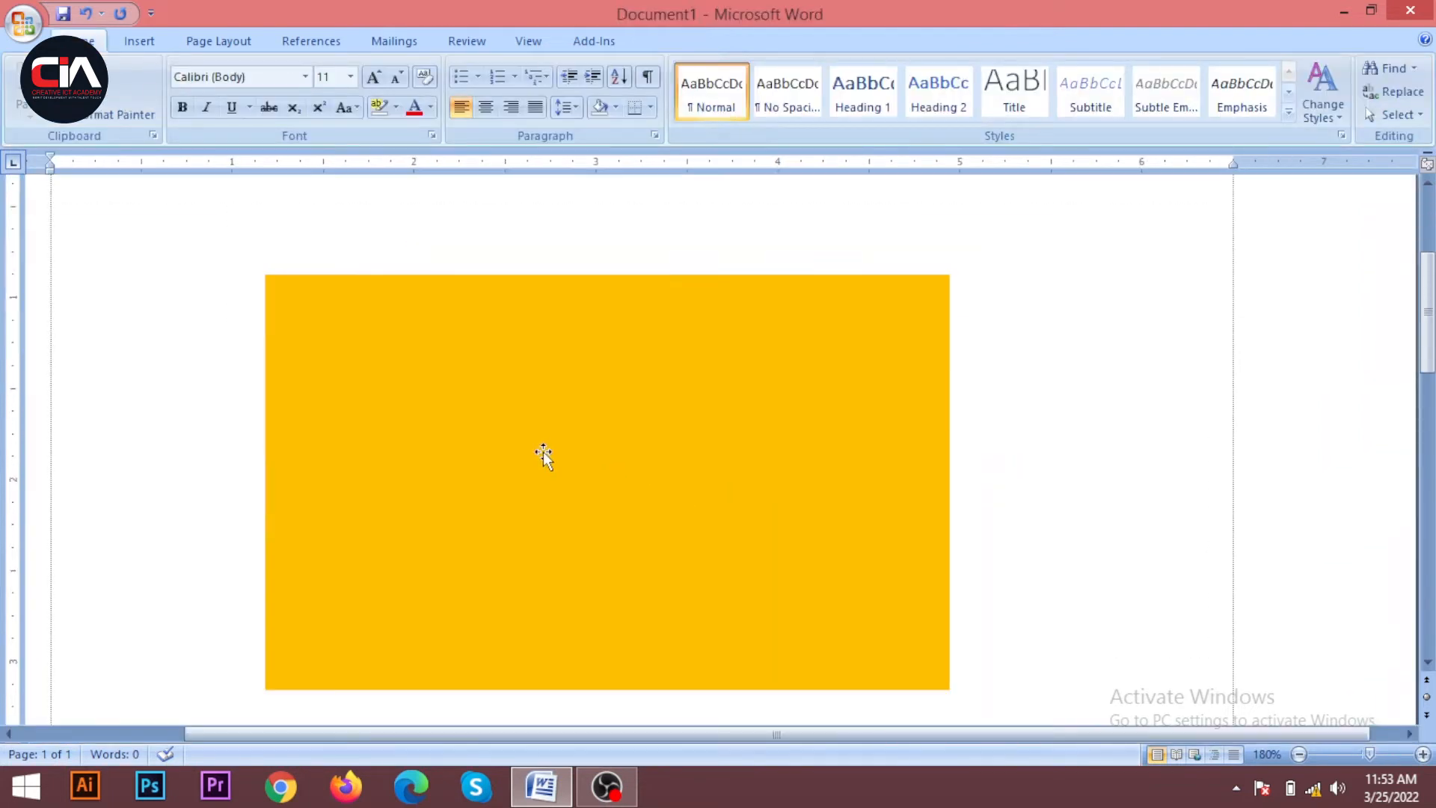
scroll(430, 416, "down", 7)
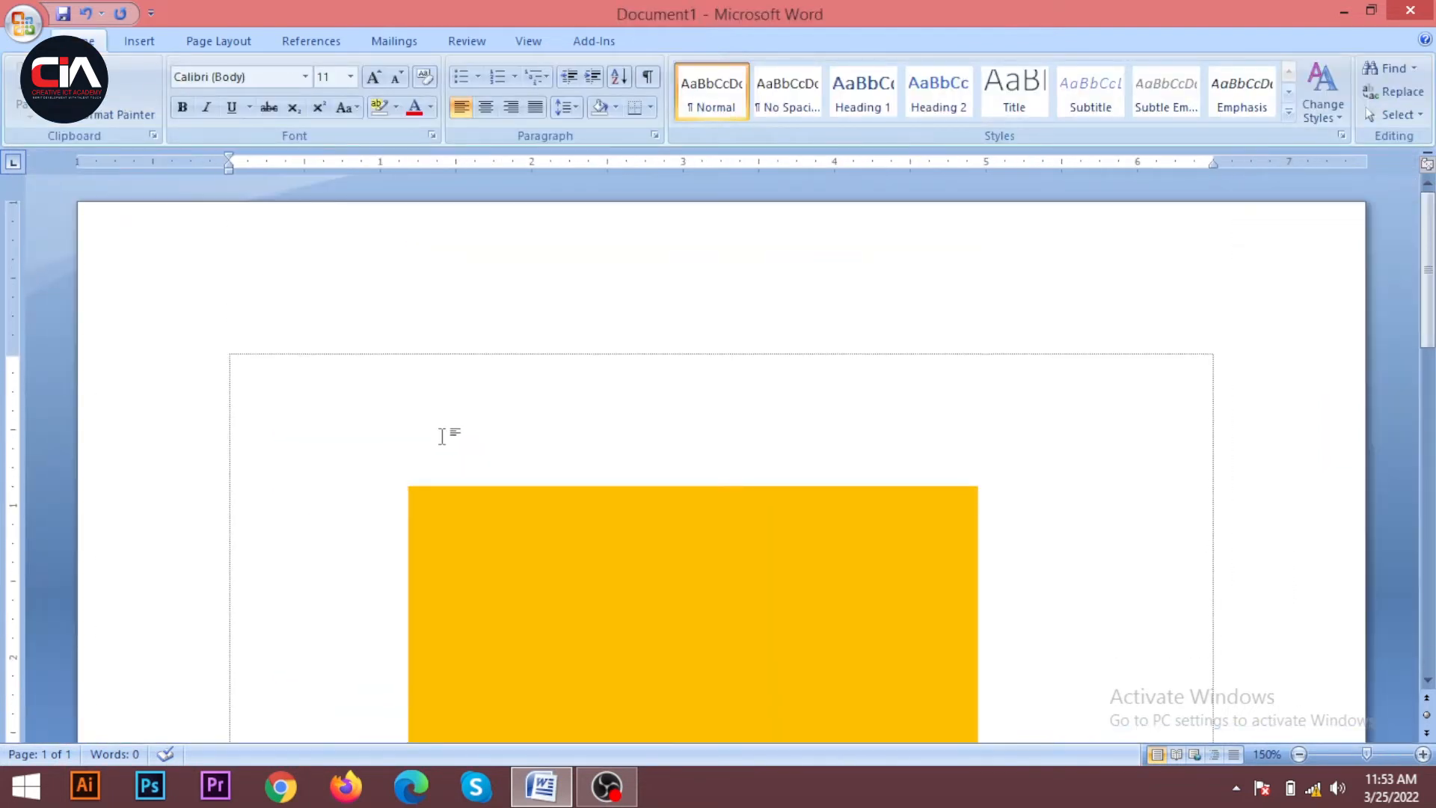
scroll(552, 398, "up", 3)
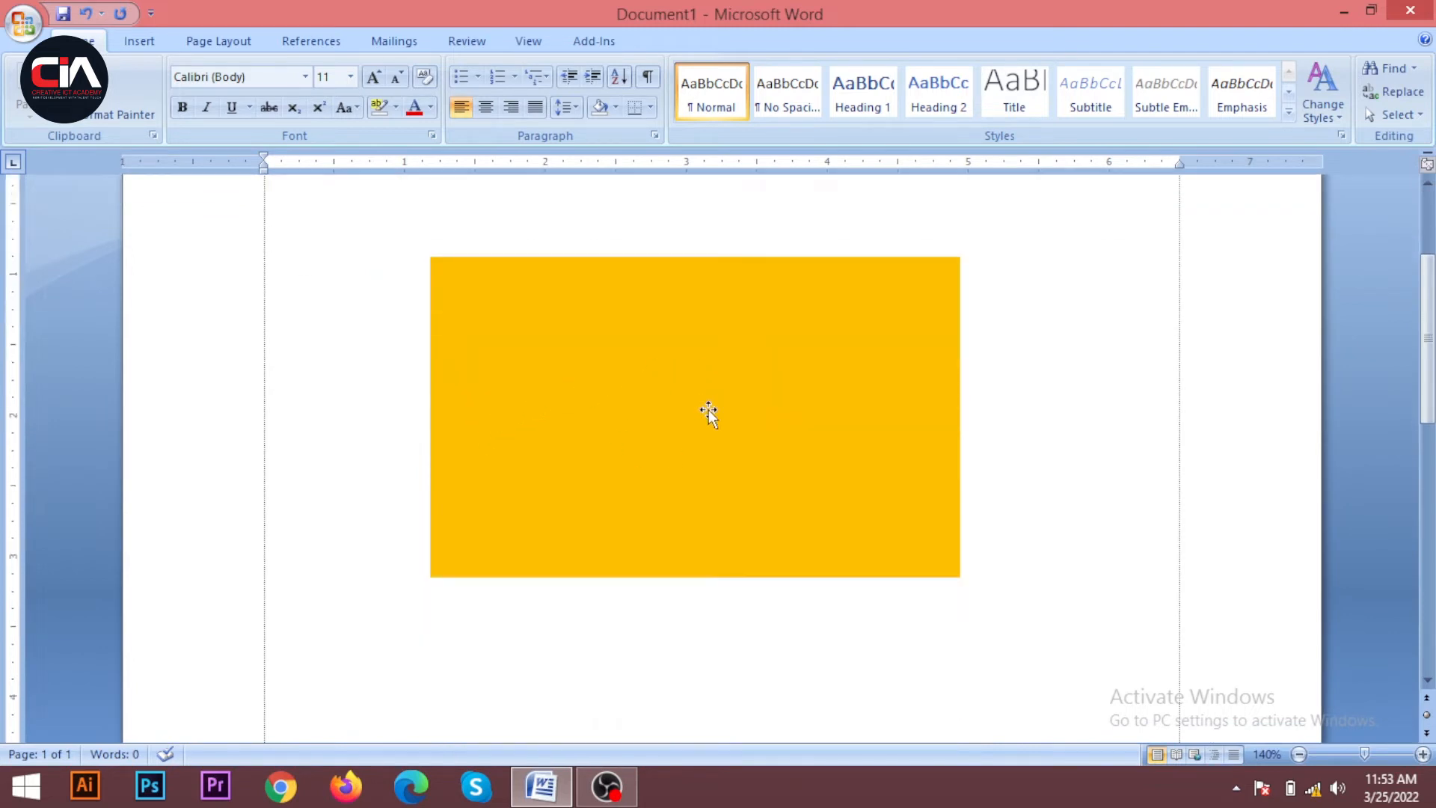
Step: Preview outline weights up to 6 pt and the dash styles on the golden-orange rectangle, leaving the outline options without applying one
left_click(738, 410)
left_click(678, 41)
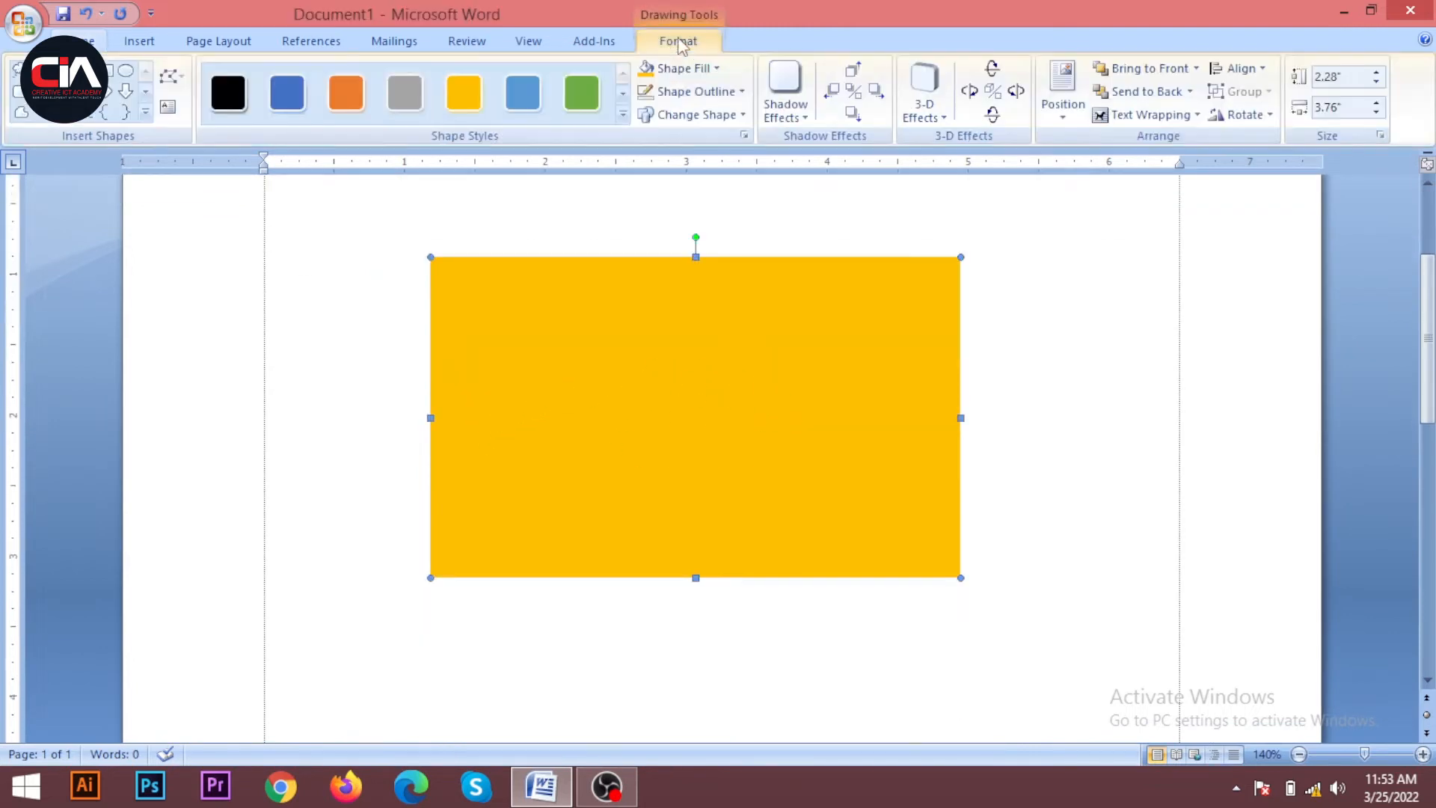
left_click(699, 91)
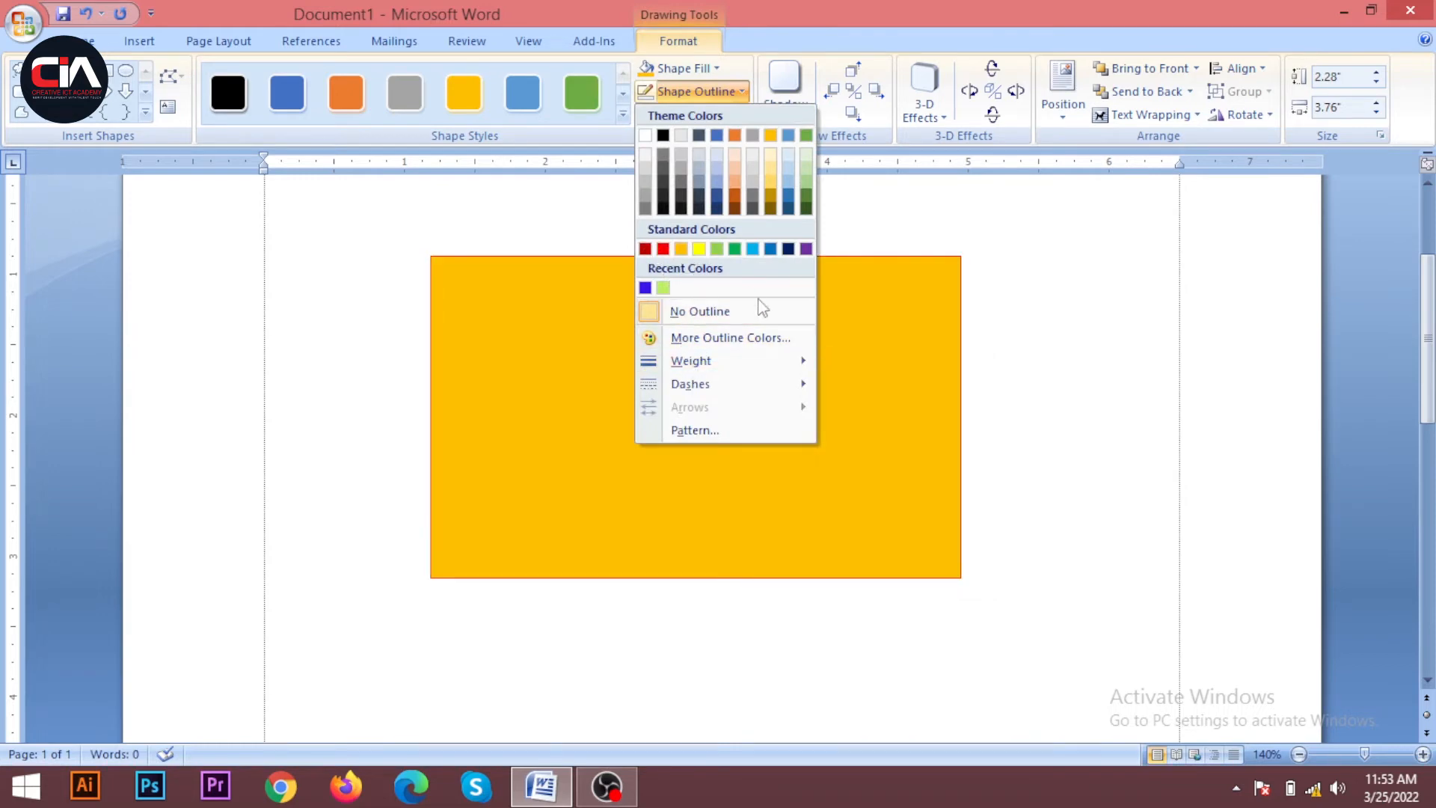
mouse_move(761, 362)
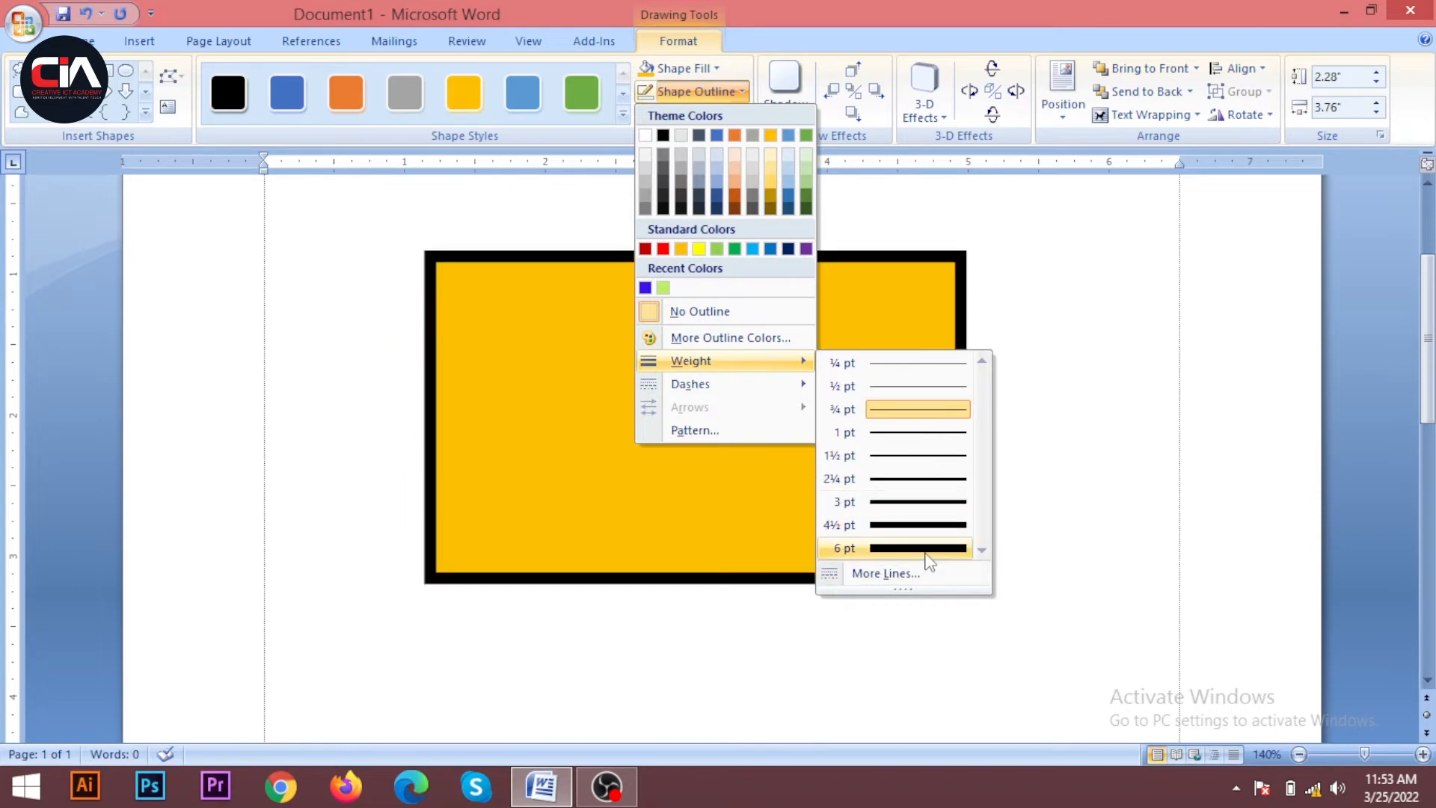
mouse_move(794, 385)
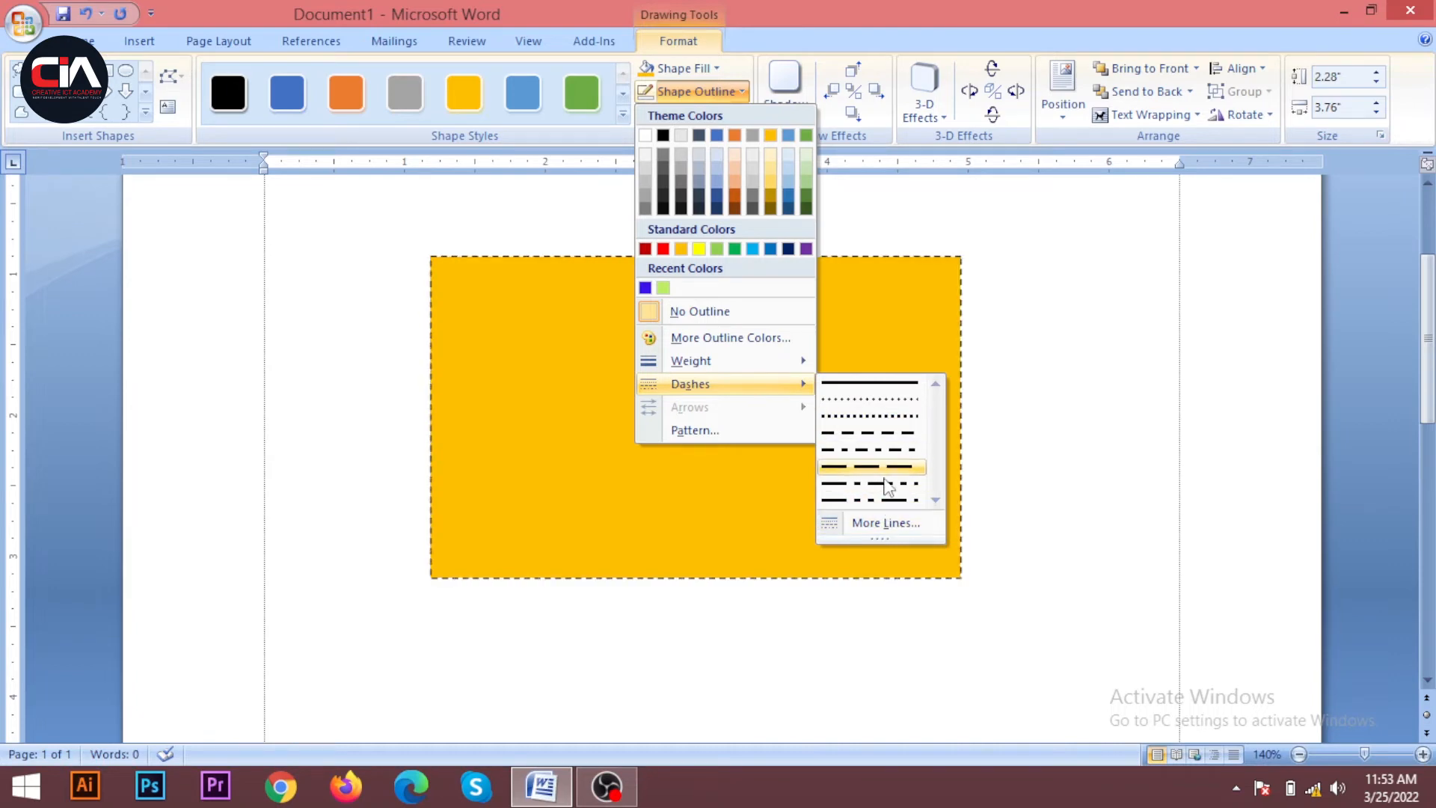
left_click(891, 275)
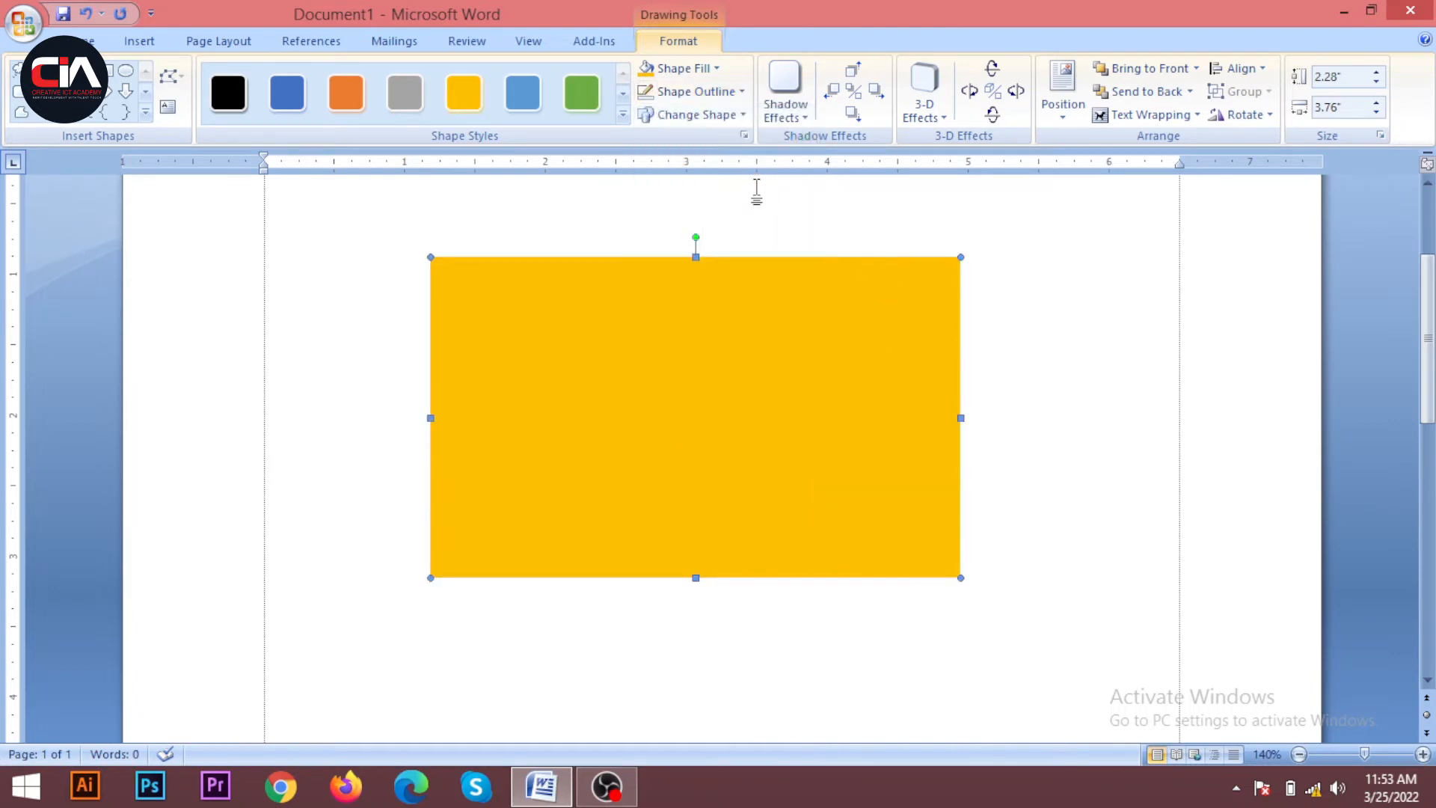
Step: Apply the perspective shadow slanting back to the right to the rectangle, and nudge the shadow left in small increments
left_click(805, 113)
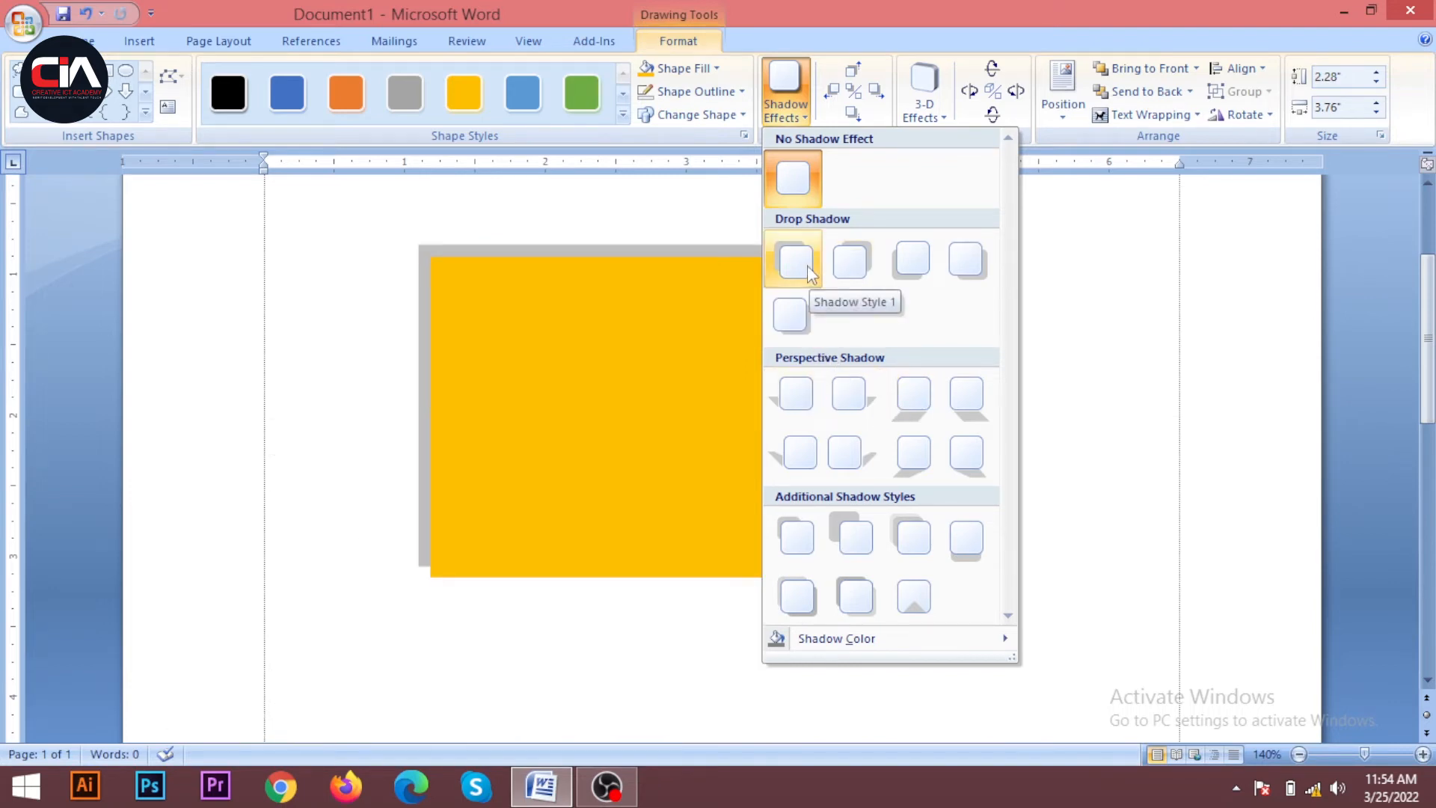
left_click(850, 396)
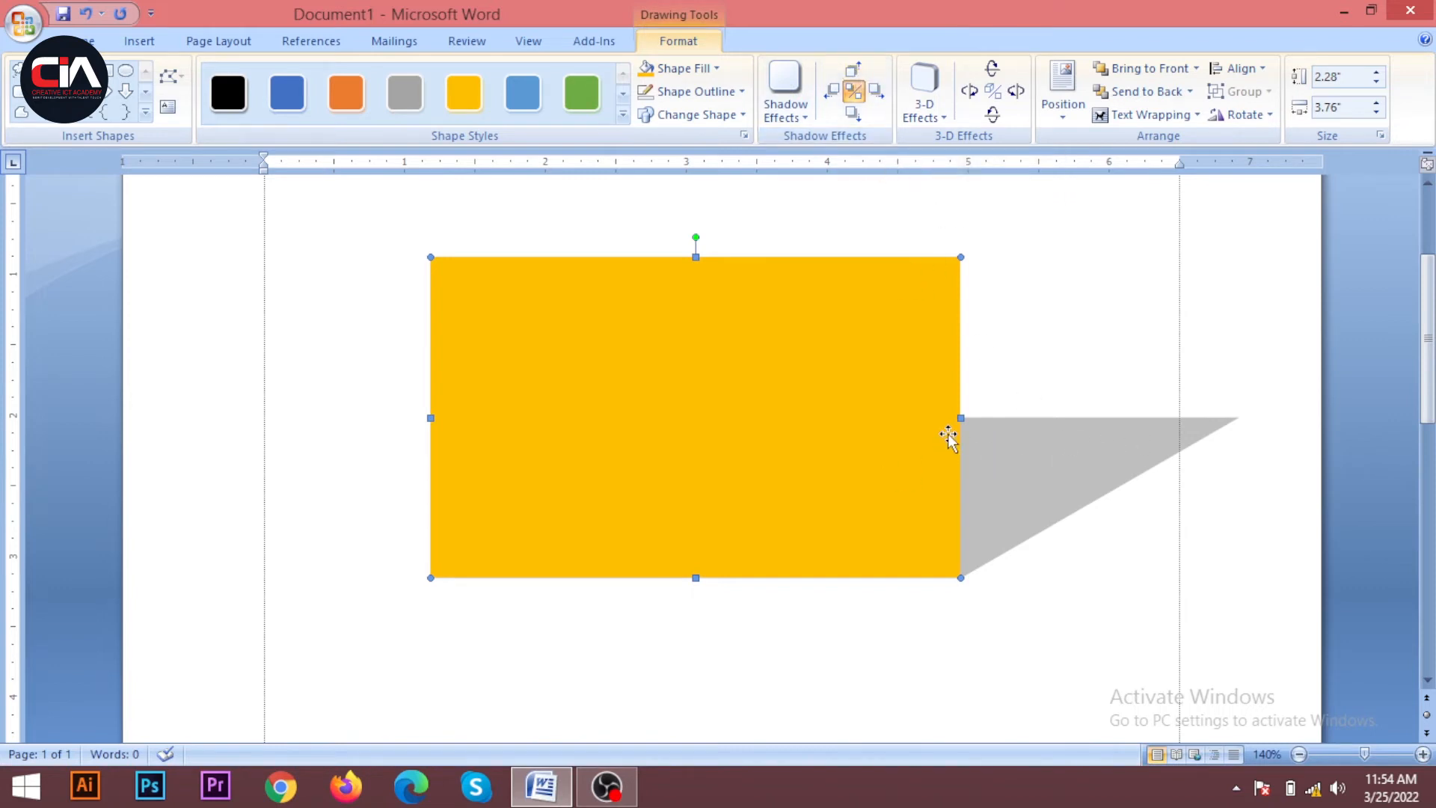
left_click(832, 90)
left_click(833, 91)
left_click(832, 90)
left_click(833, 90)
left_click(833, 91)
left_click(833, 91)
left_click(832, 90)
Step: Nudge the rectangle's perspective shadow upward in small increments
left_click(855, 70)
left_click(855, 69)
left_click(856, 70)
left_click(855, 70)
left_click(855, 70)
left_click(855, 70)
left_click(855, 70)
left_click(856, 69)
left_click(857, 65)
Step: Nudge the rectangle's perspective shadow downward until it extends below the bottom edge
left_click(860, 118)
left_click(853, 114)
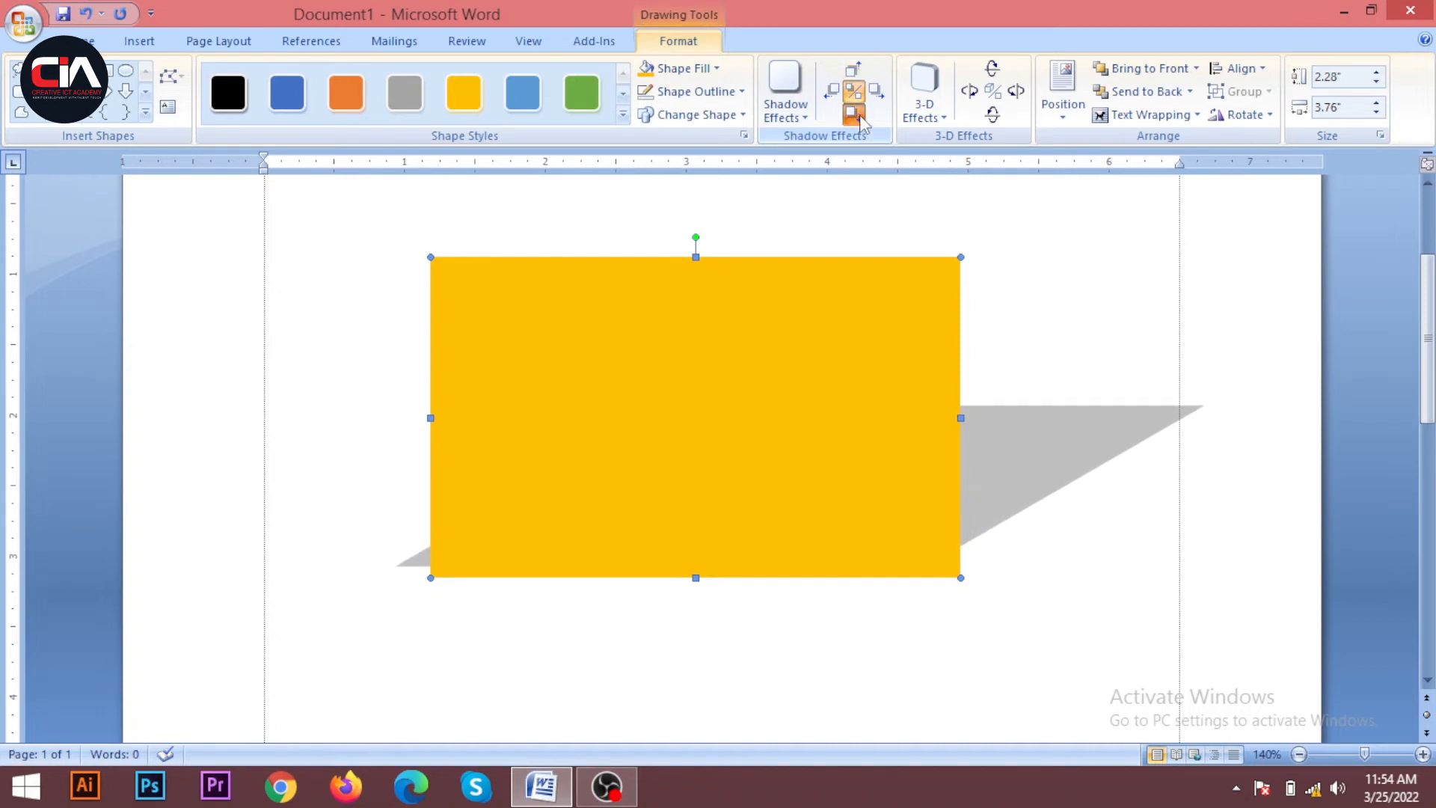
left_click(853, 114)
left_click(853, 114)
left_click(853, 114)
left_click(854, 114)
left_click(853, 114)
left_click(853, 114)
left_click(854, 114)
Step: Nudge the rectangle's perspective shadow to the right in six small increments
left_click(881, 97)
left_click(881, 97)
left_click(881, 97)
left_click(877, 94)
left_click(877, 94)
left_click(877, 94)
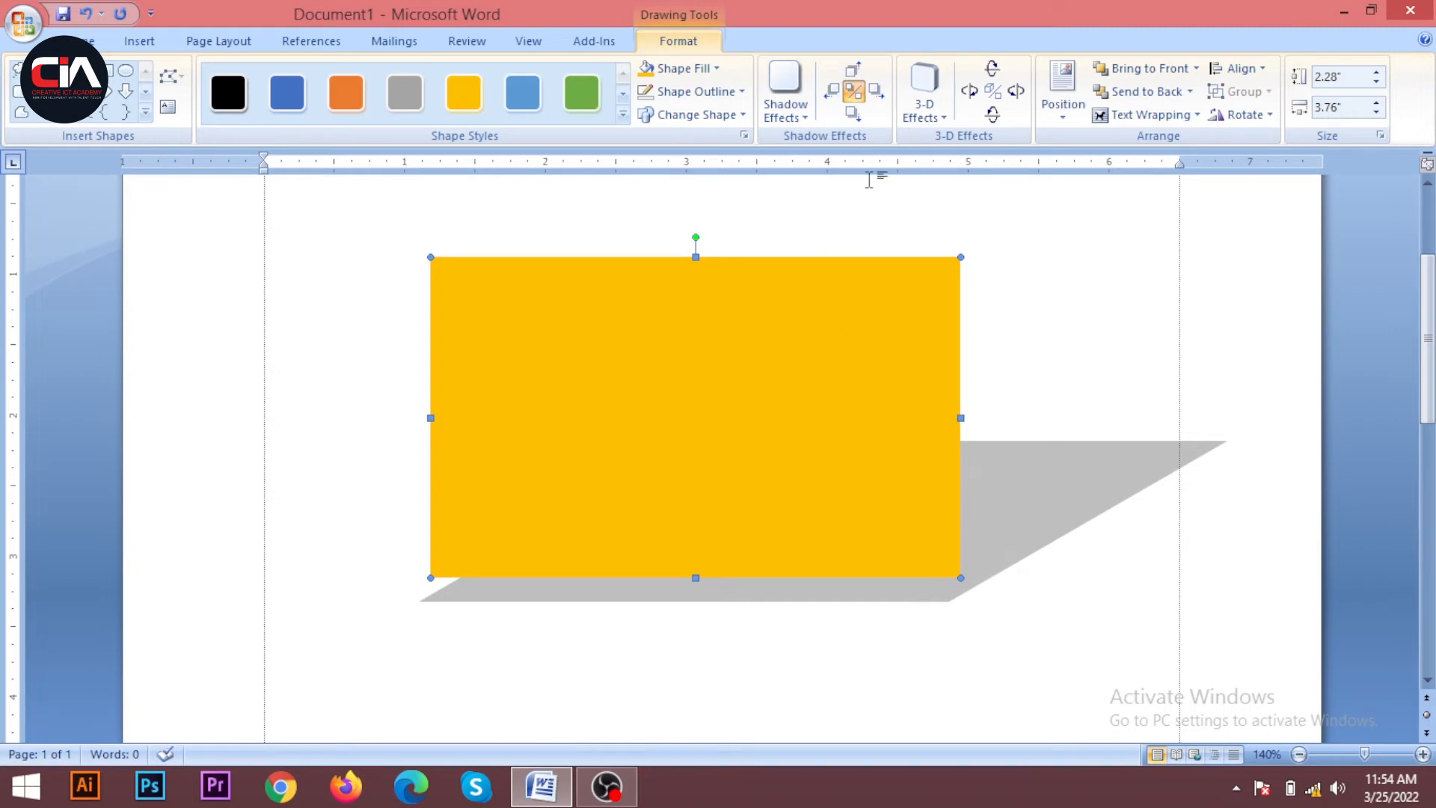
Step: Remove the rectangle's shadow and shrink the shape to about 1.96" high by 2.41" wide
left_click(810, 113)
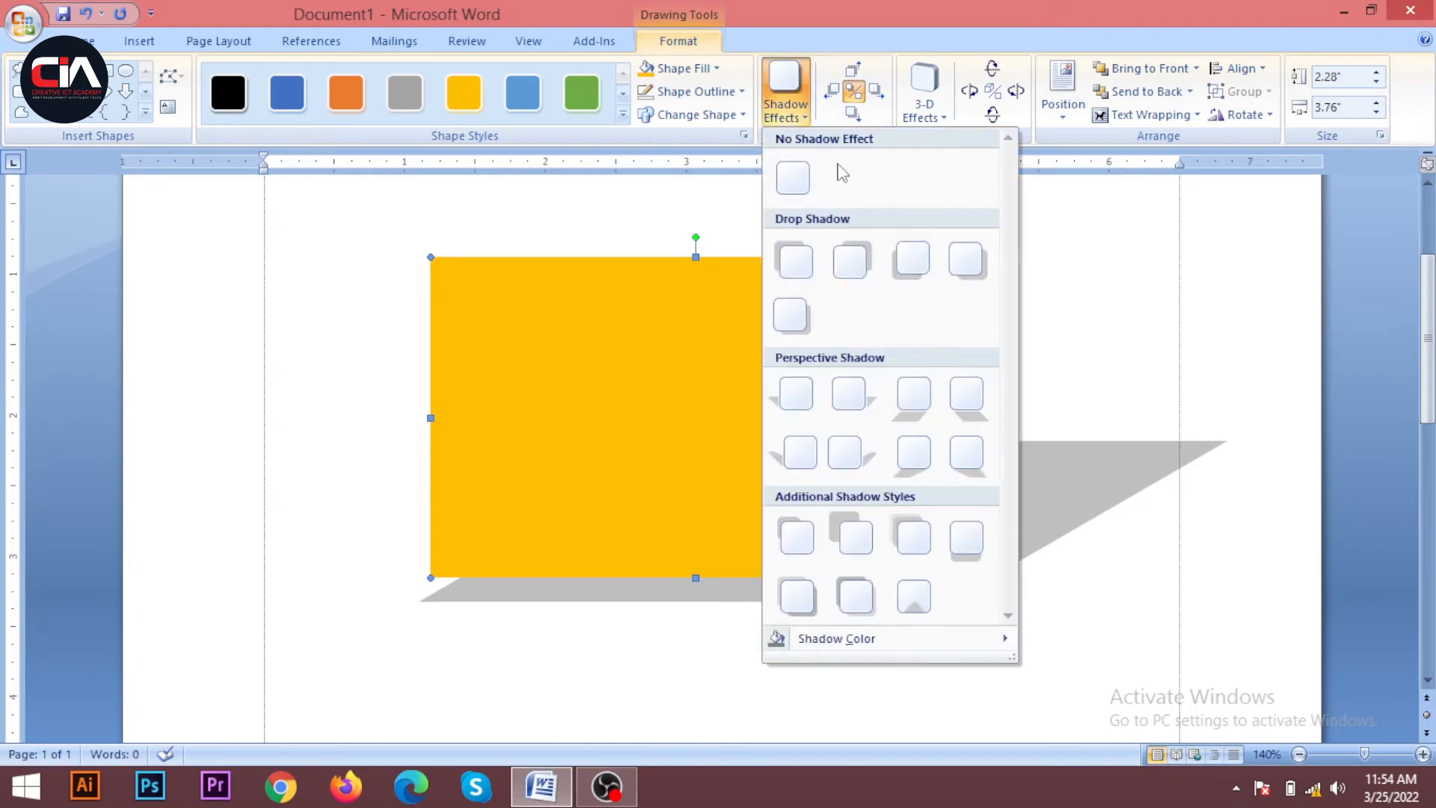
left_click(792, 179)
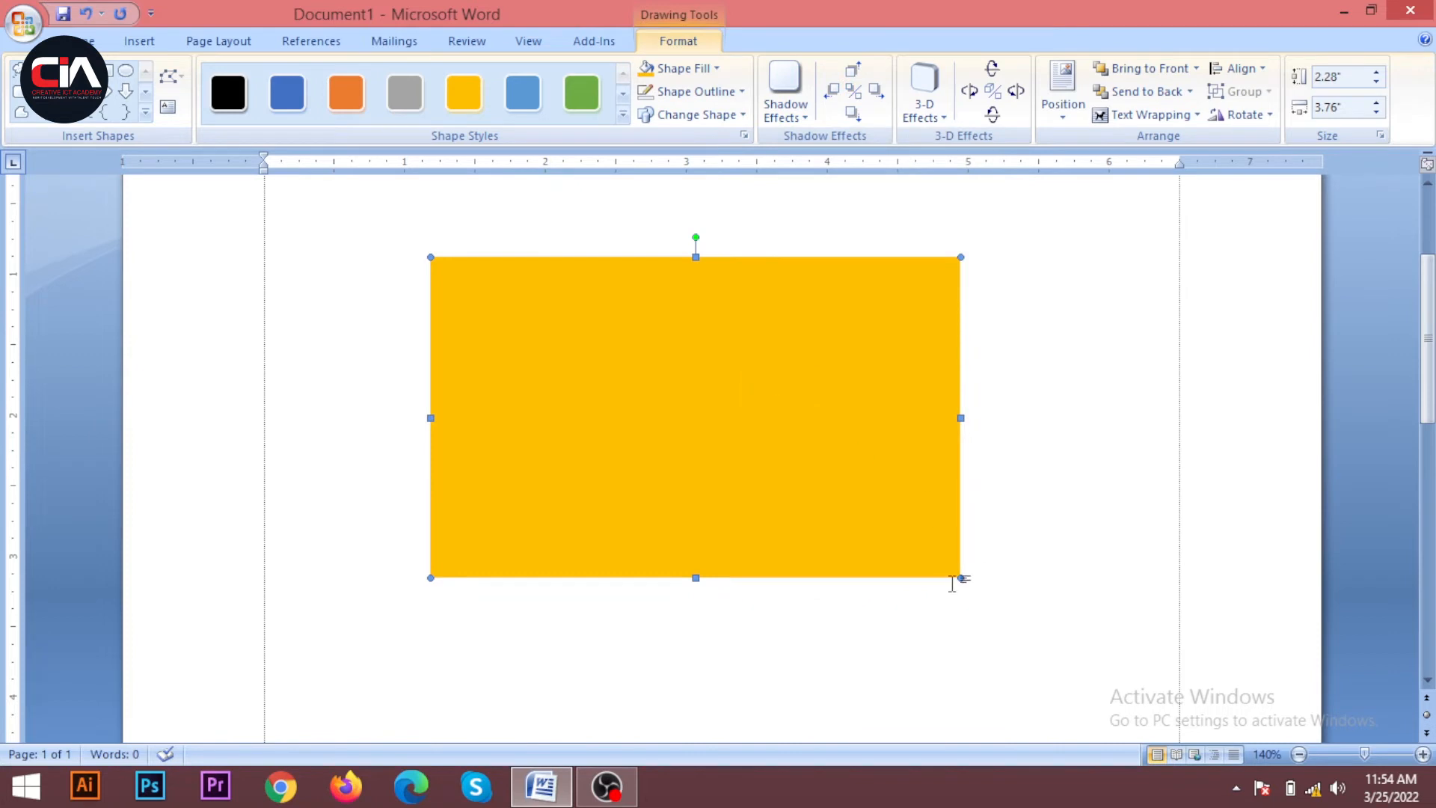
left_click_drag(821, 552, 770, 533)
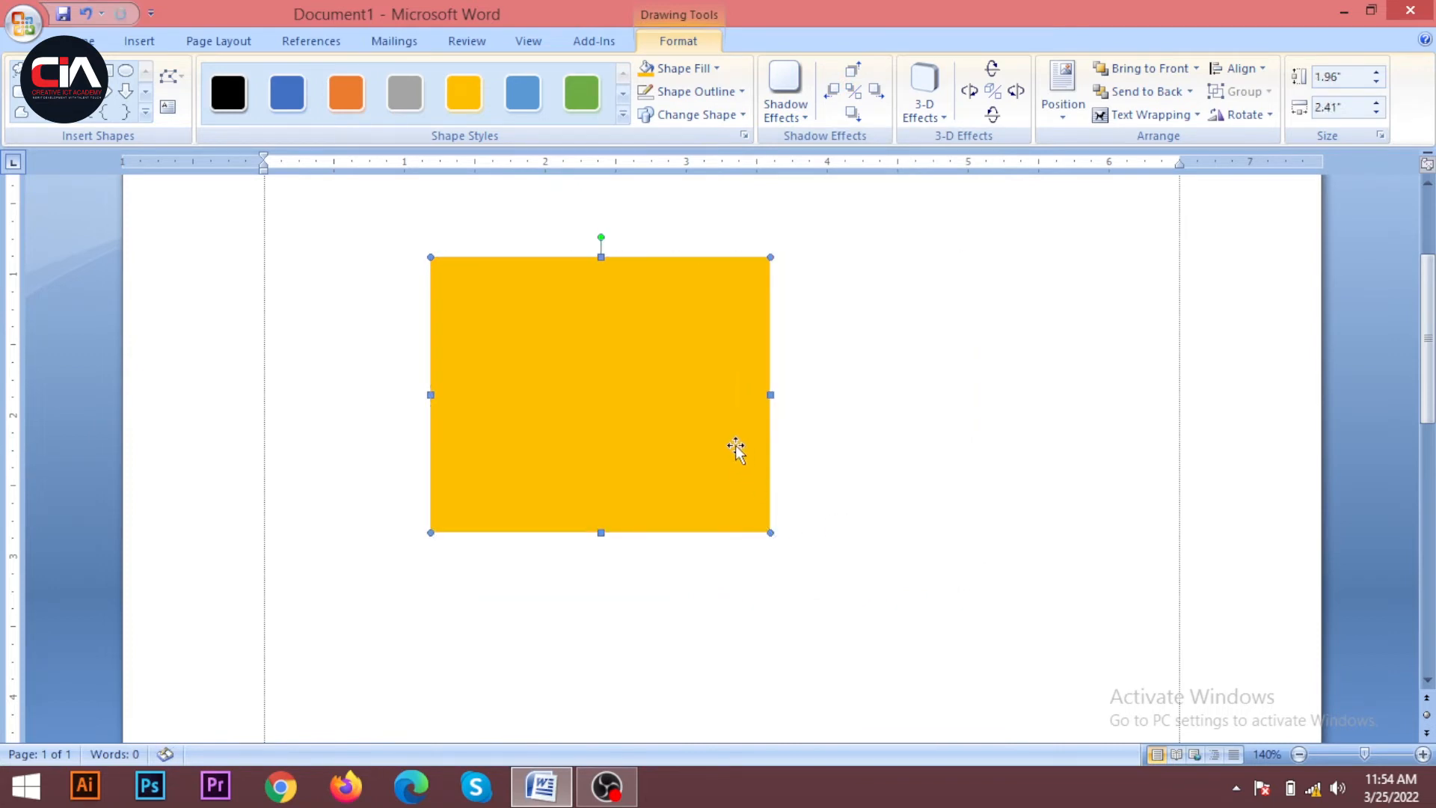
Step: Apply the first Rotate in Perspective 3-D style to the rectangle, and tilt the block up and back down
left_click(941, 116)
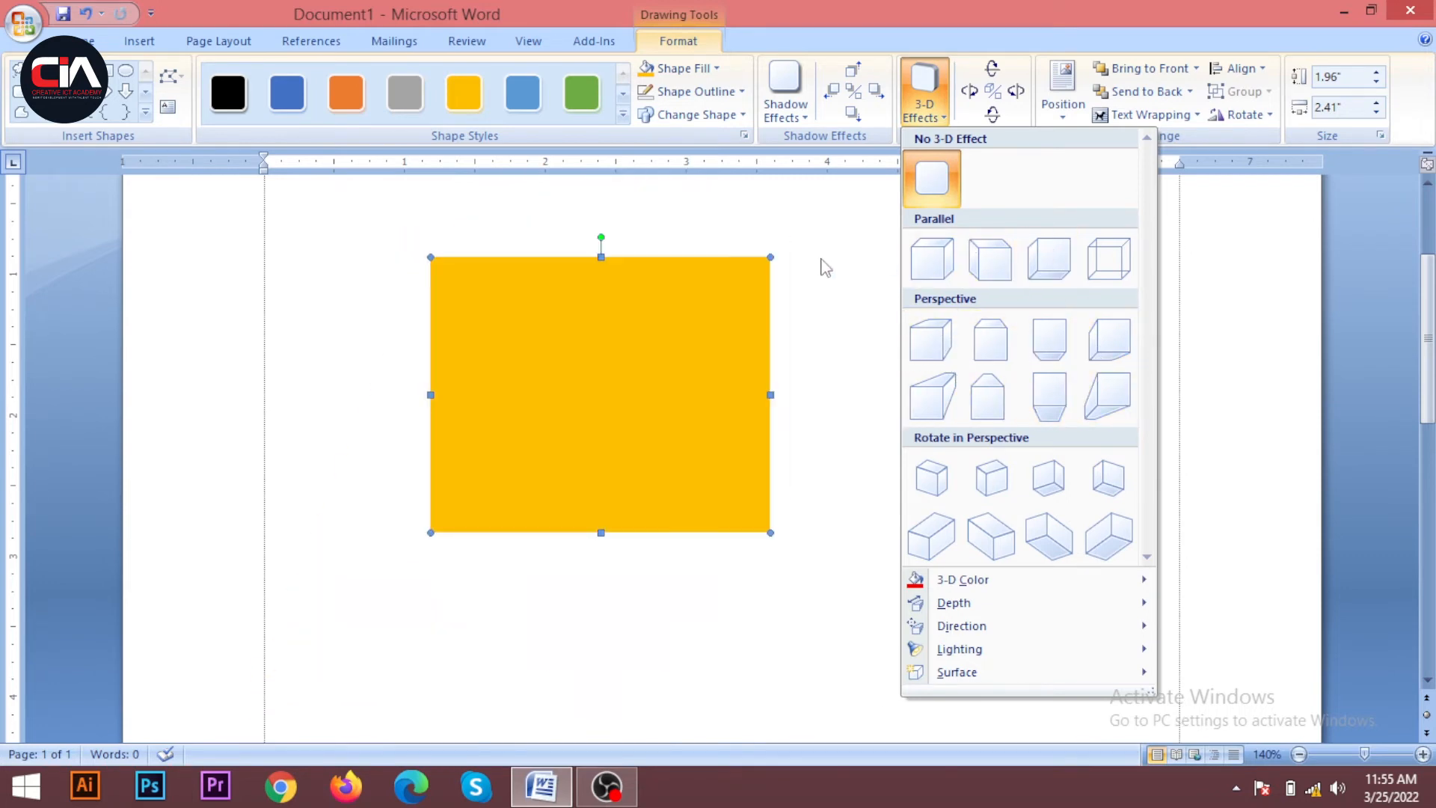
left_click(932, 483)
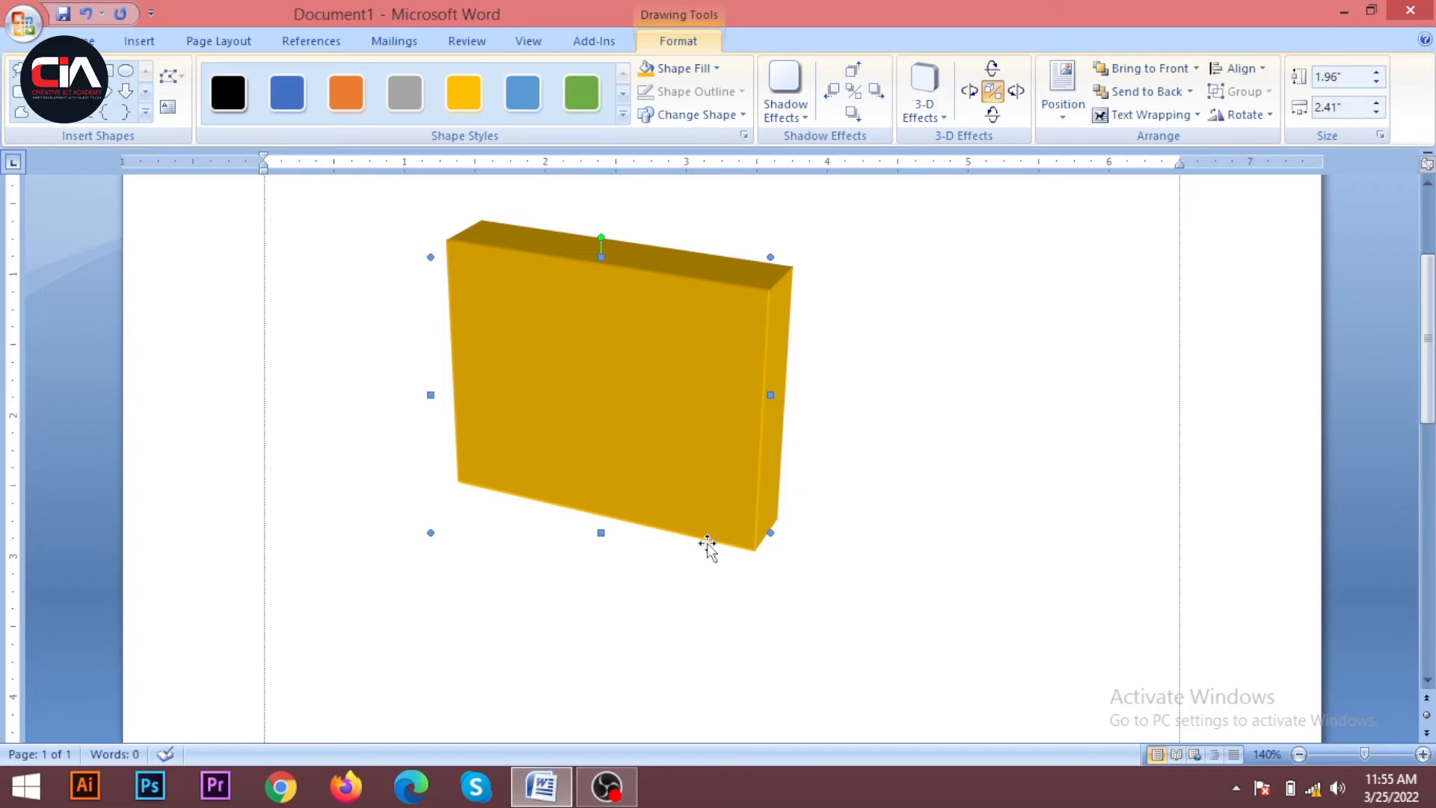
left_click(992, 71)
left_click(992, 71)
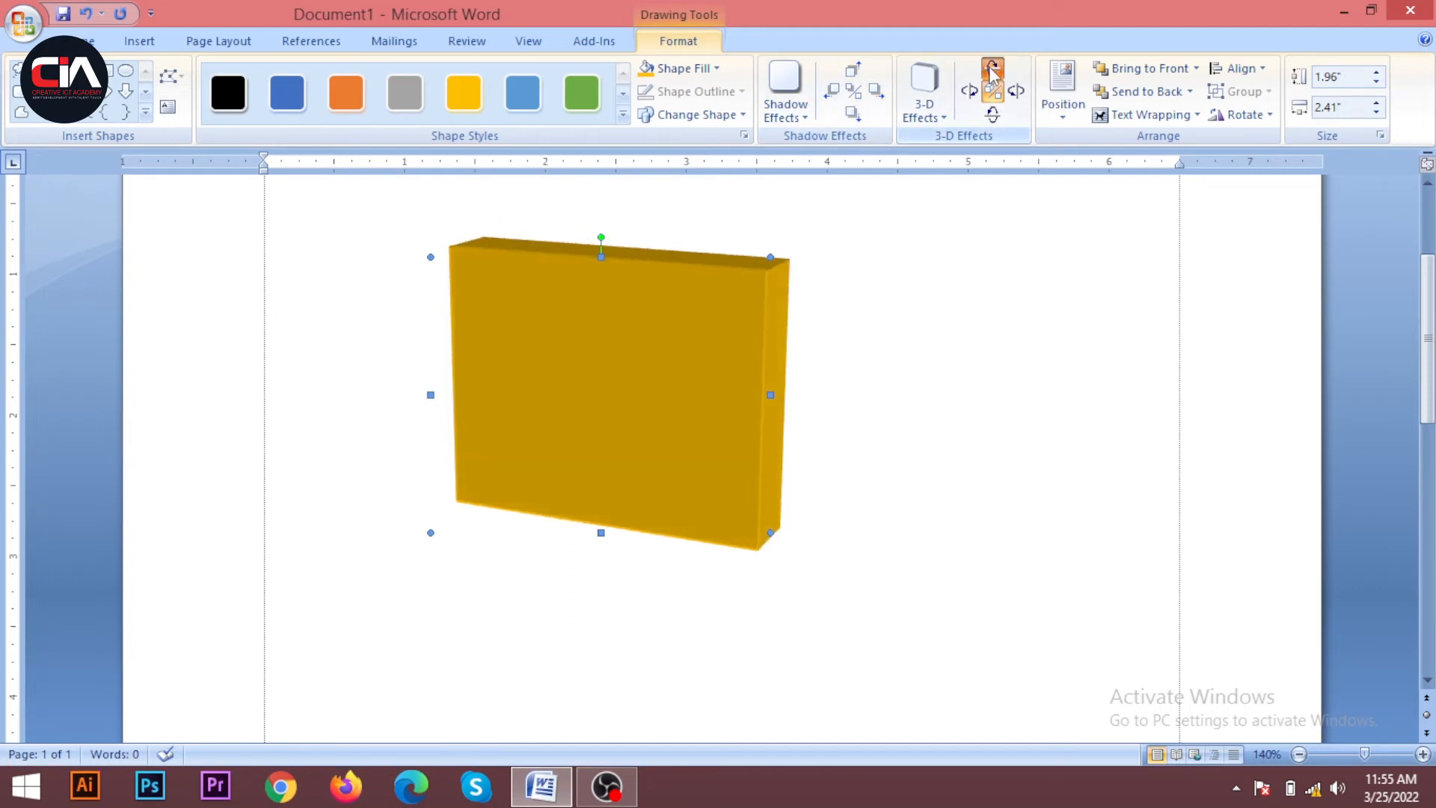
left_click(993, 115)
left_click(992, 115)
left_click(992, 115)
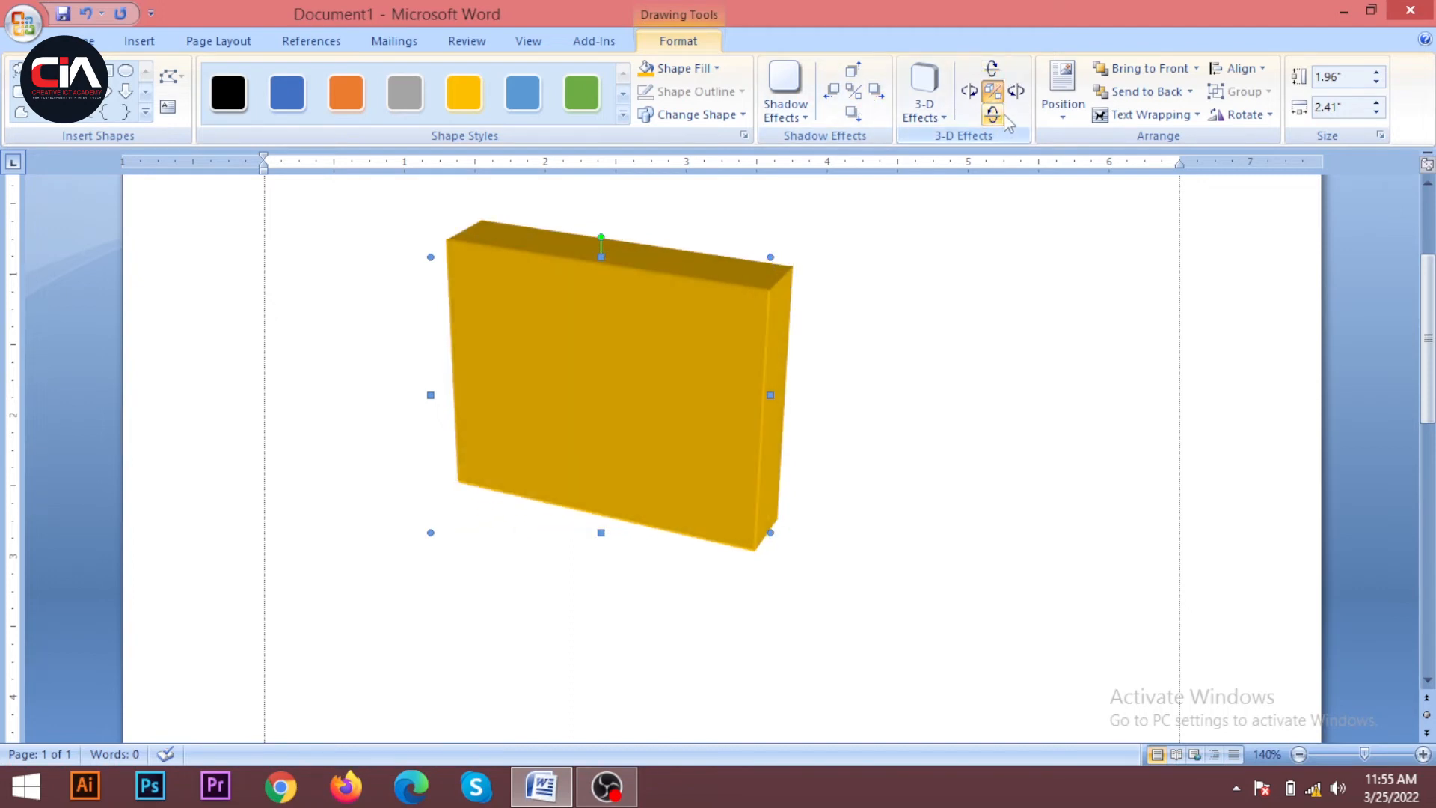
Step: Tilt the 3-D block right in six increments so its opposite side face shows, and back left one increment
left_click(1017, 91)
left_click(1017, 91)
left_click(1018, 91)
left_click(1018, 91)
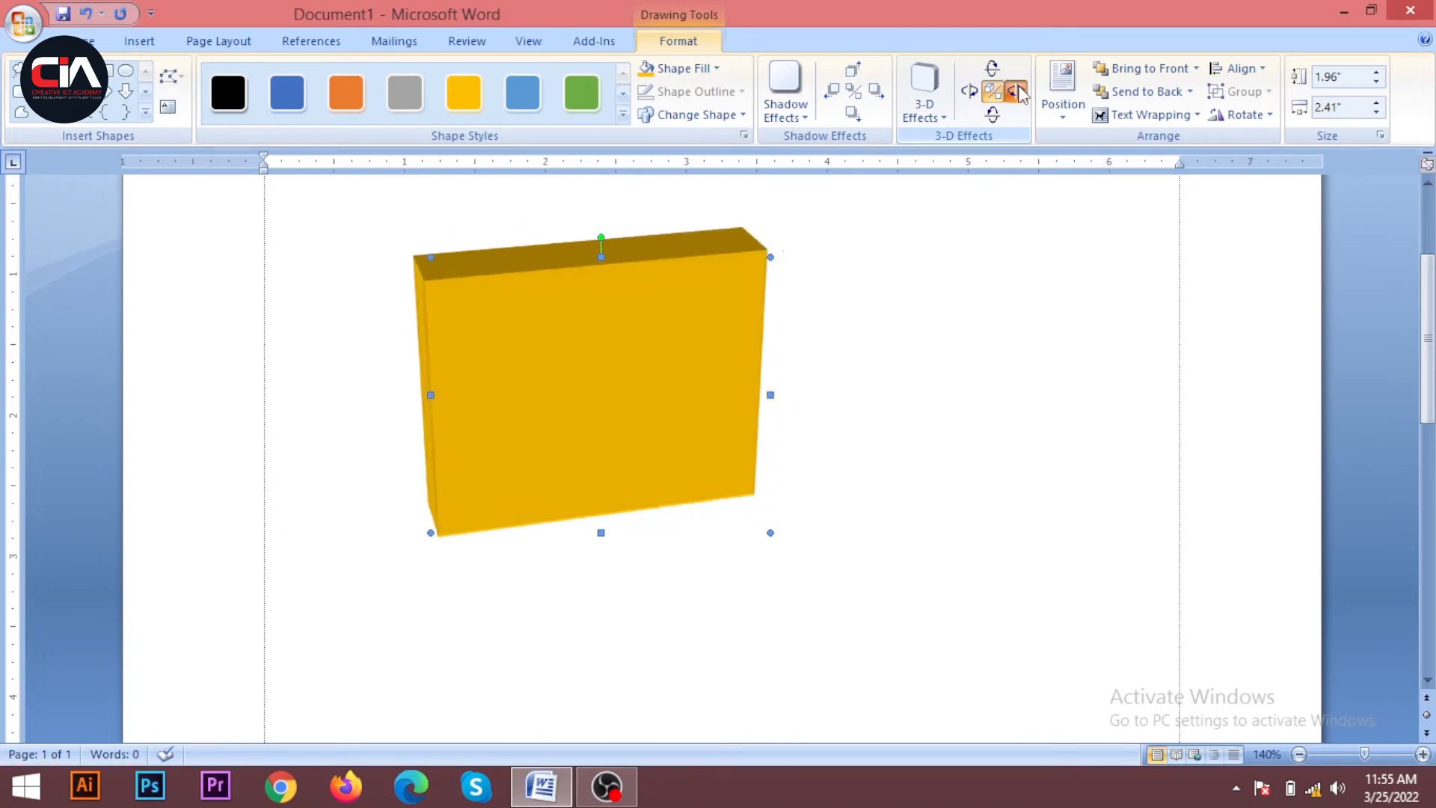
left_click(1017, 92)
left_click(1016, 93)
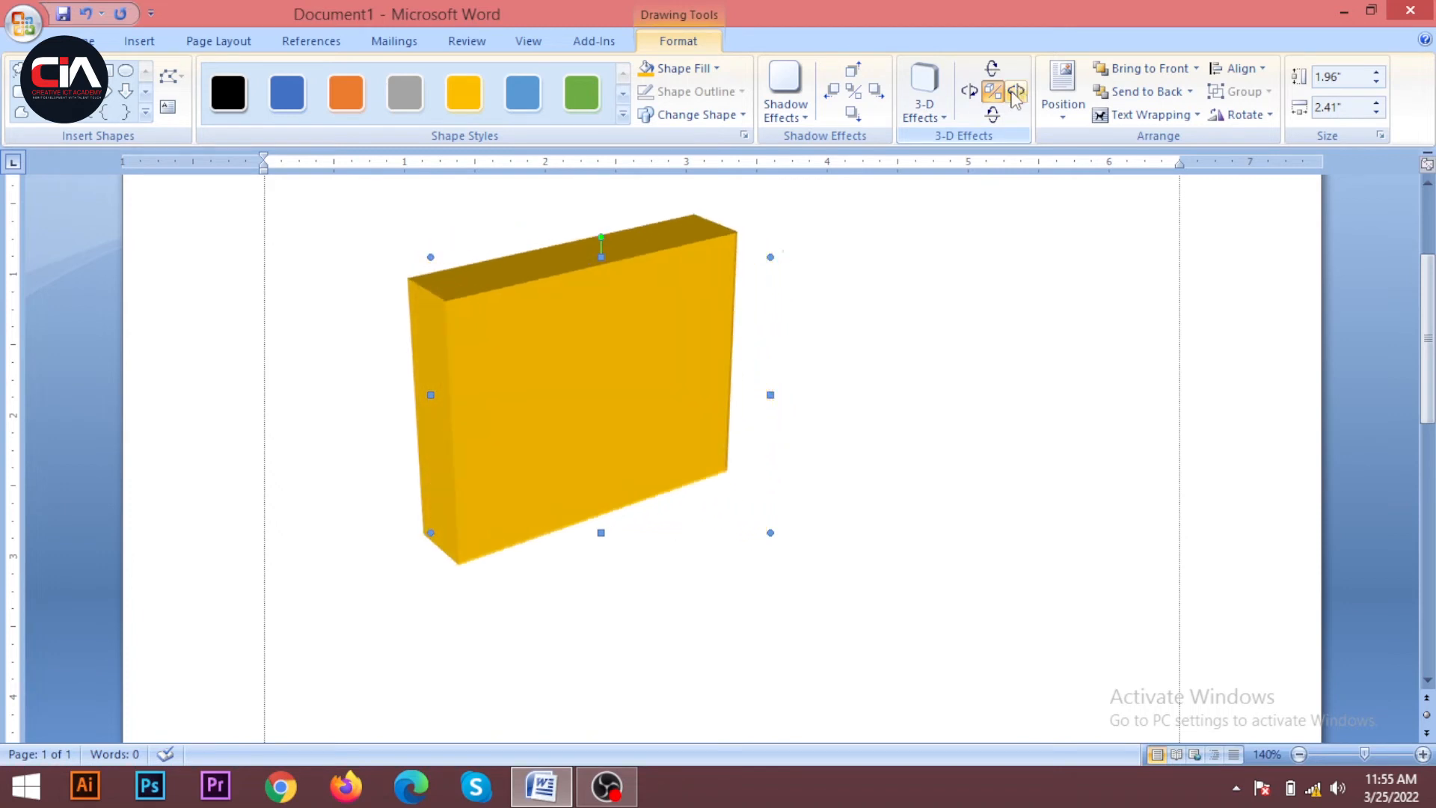
left_click(971, 91)
Step: Tilt the 3-D block up four increments and back down six, exposing more of its top face
left_click(992, 68)
left_click(992, 68)
left_click(992, 68)
left_click(992, 69)
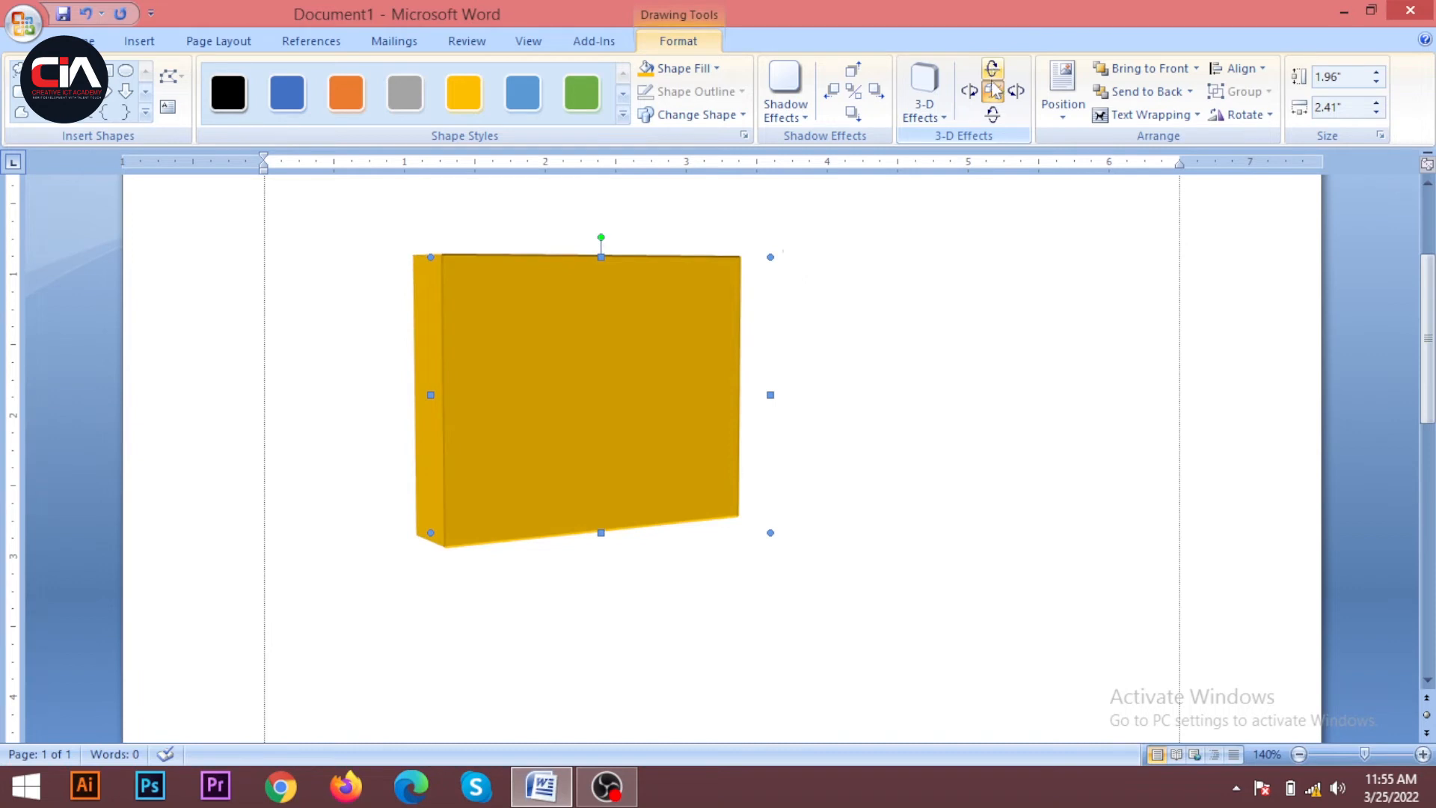
left_click(995, 116)
left_click(994, 116)
left_click(994, 116)
left_click(994, 116)
left_click(994, 115)
left_click(994, 116)
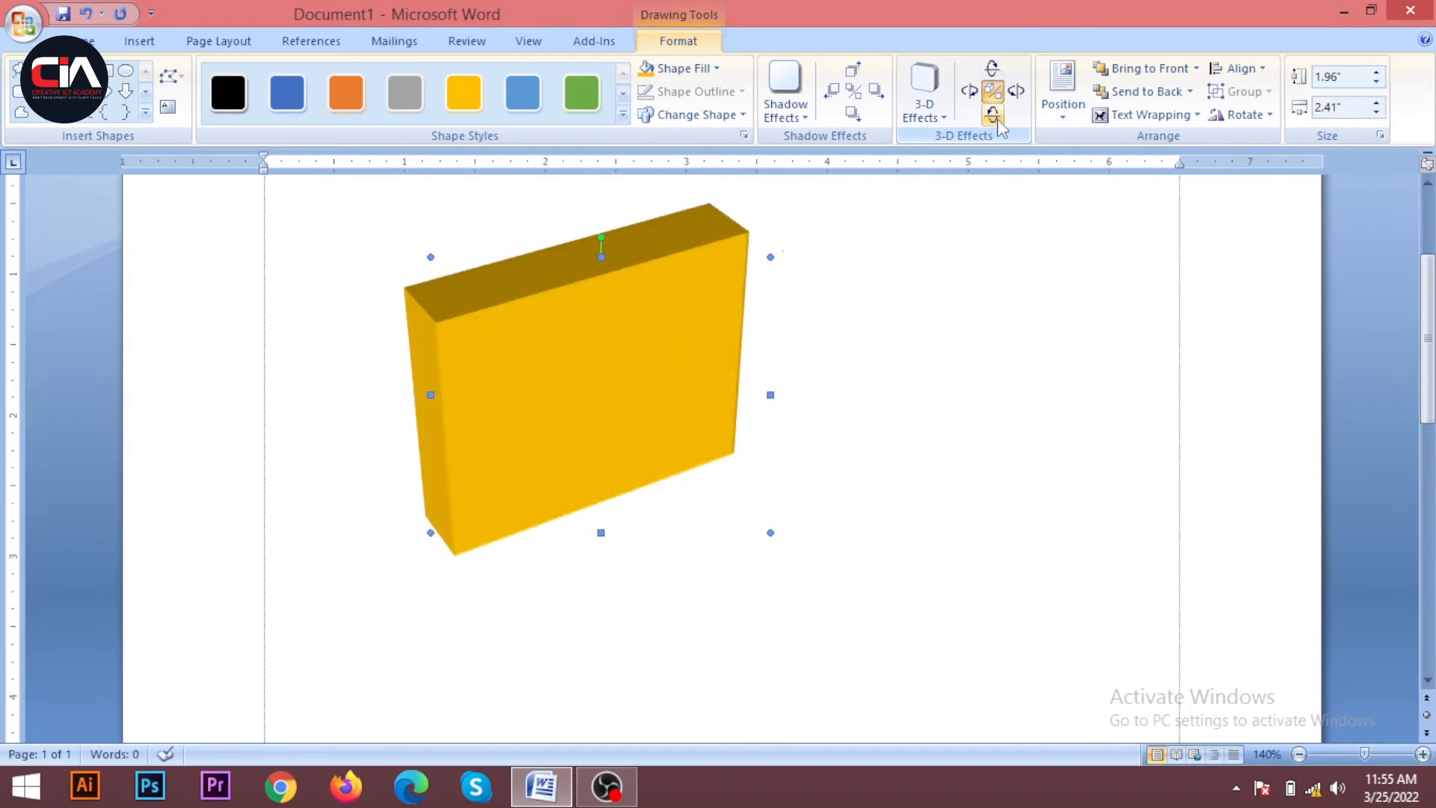
Step: Tilt the 3-D block left two increments and back right four, widening its left side face
left_click(971, 91)
left_click(971, 91)
left_click(1018, 92)
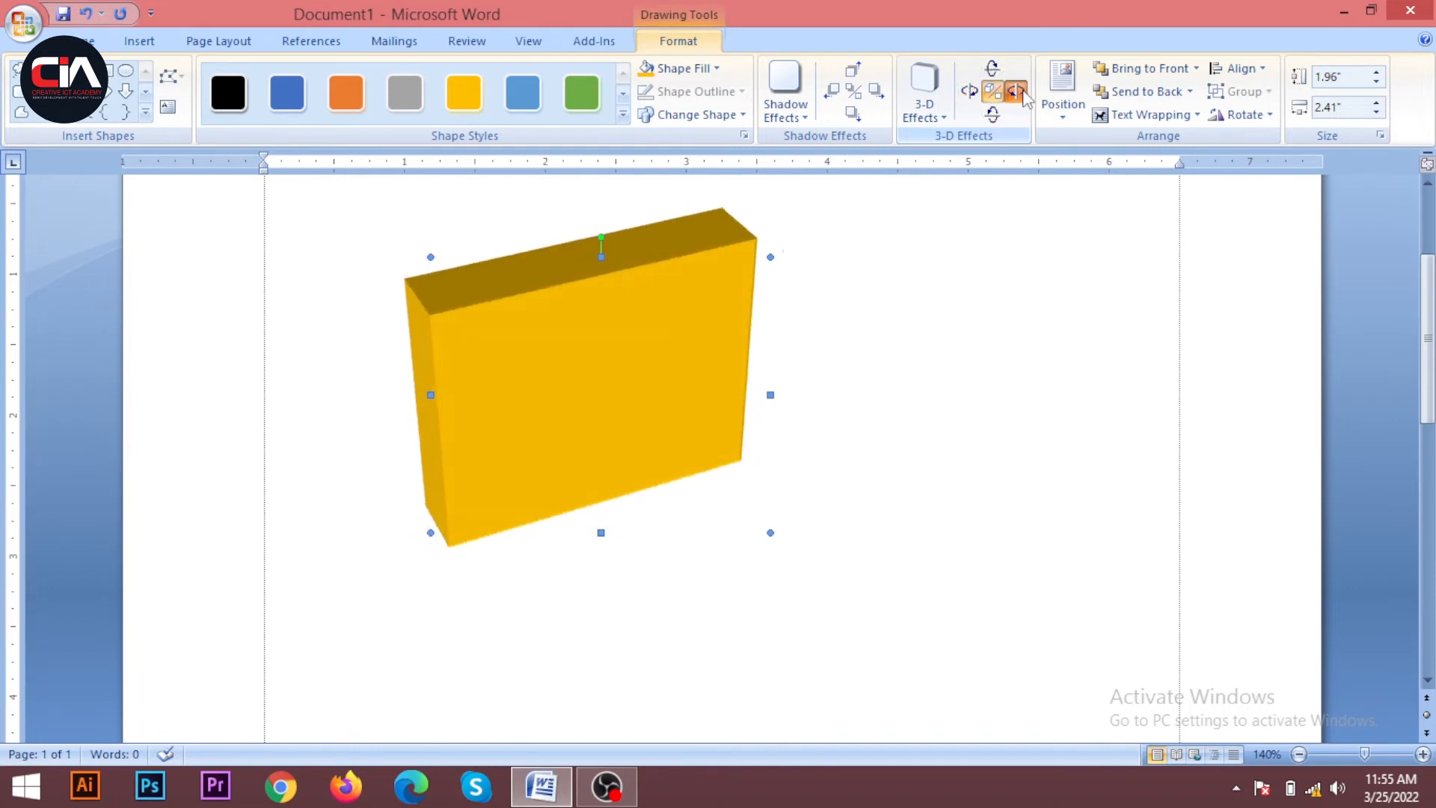
left_click(1018, 91)
left_click(1017, 91)
left_click(1018, 91)
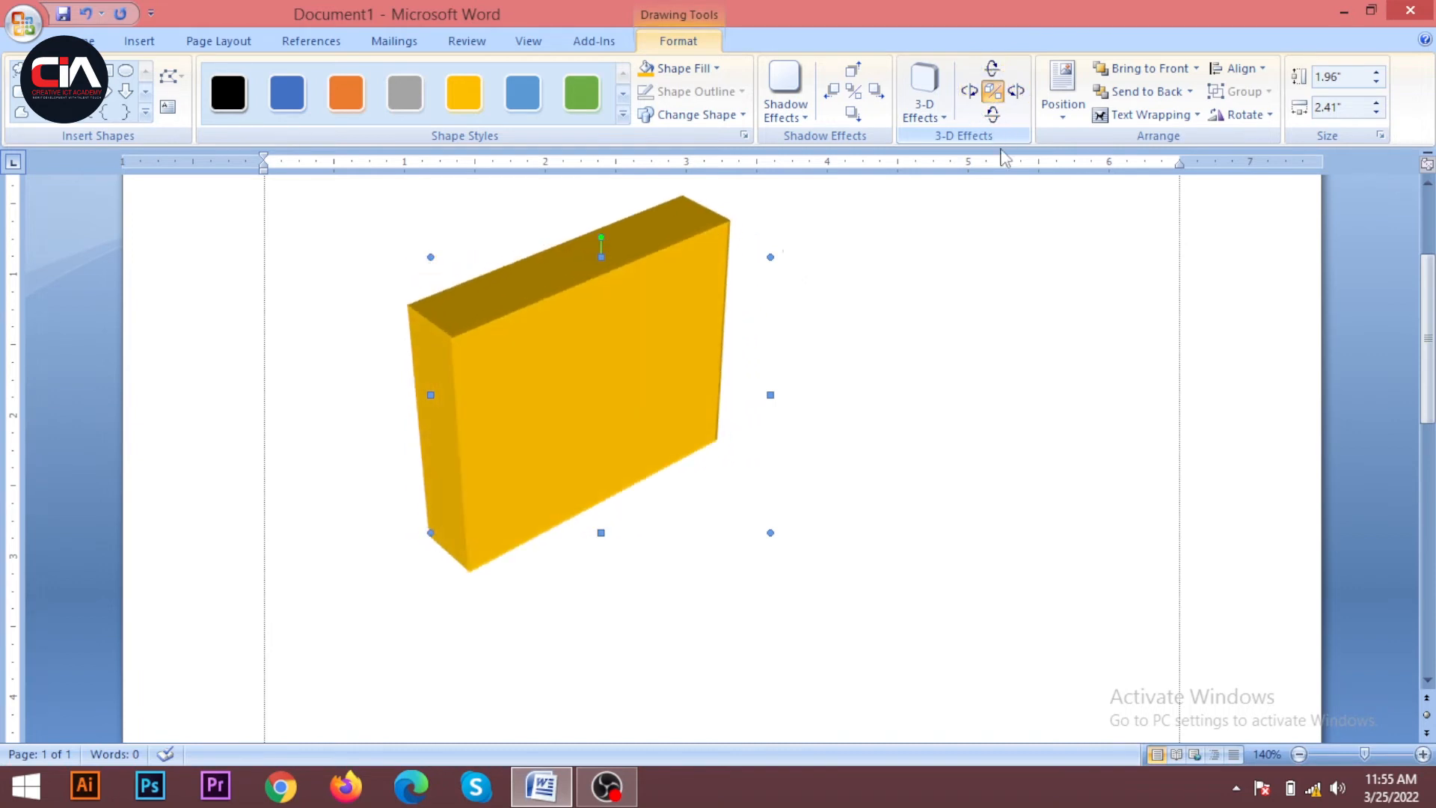
Step: Set the 3-D colour of the block's extruded sides to standard red
left_click(944, 120)
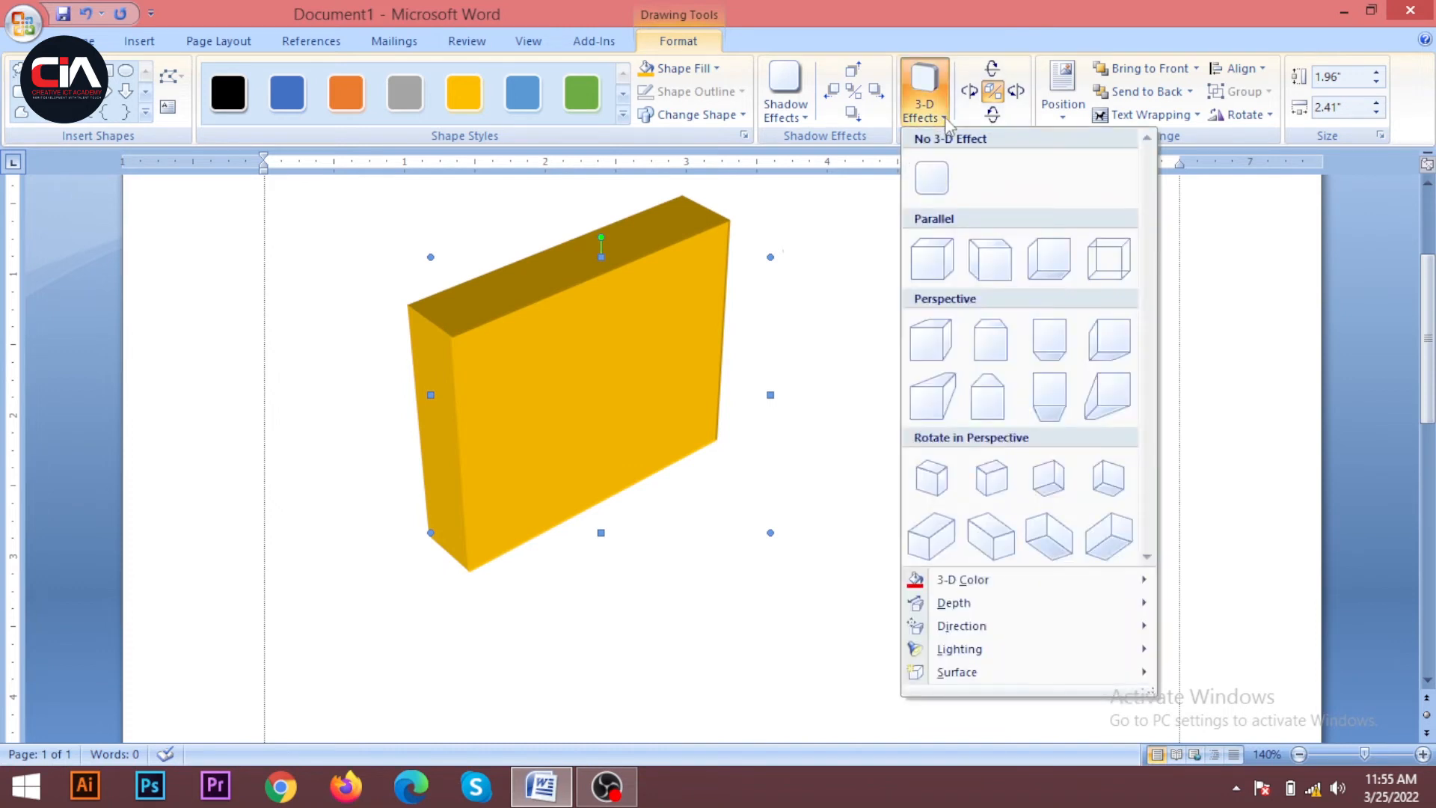
mouse_move(992, 591)
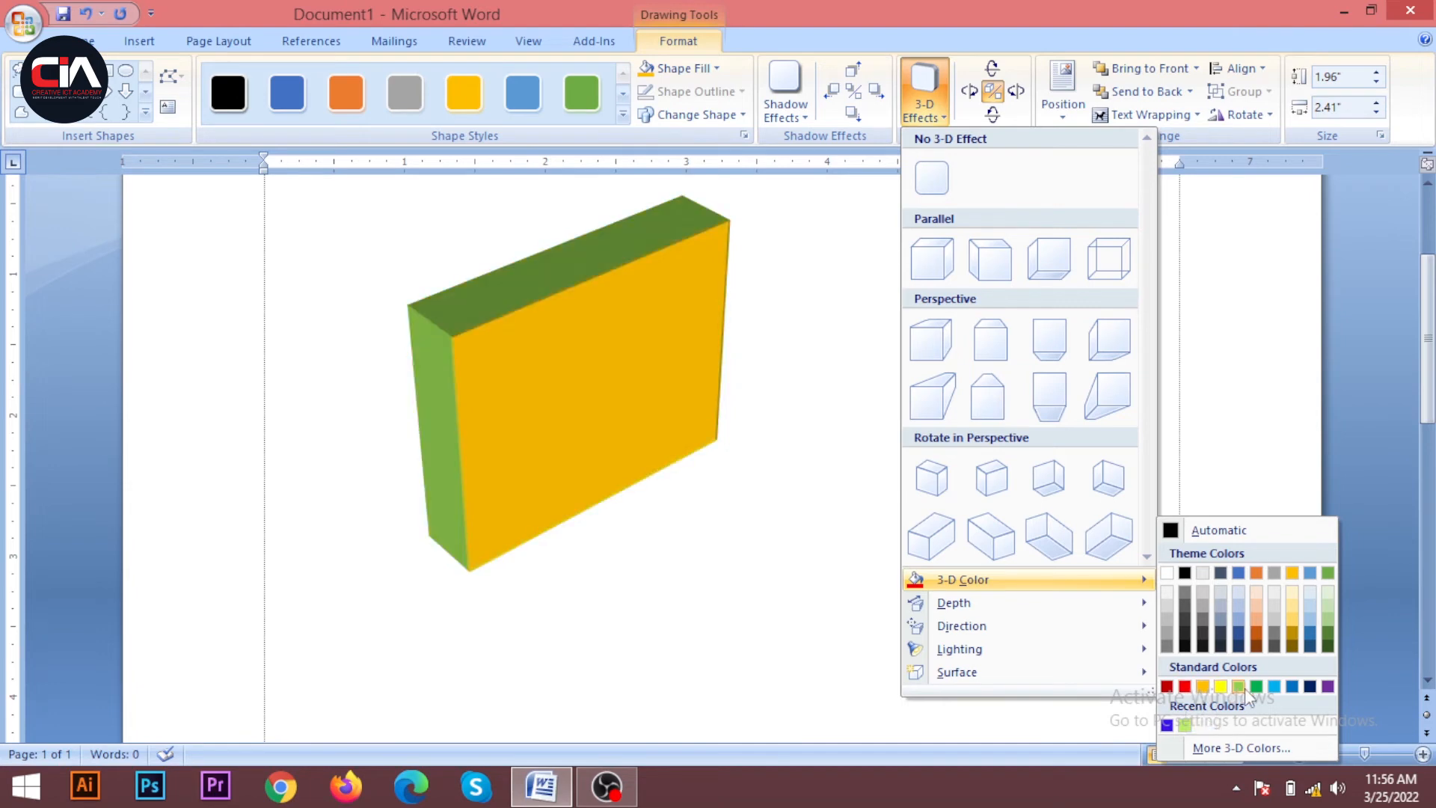
left_click(1185, 690)
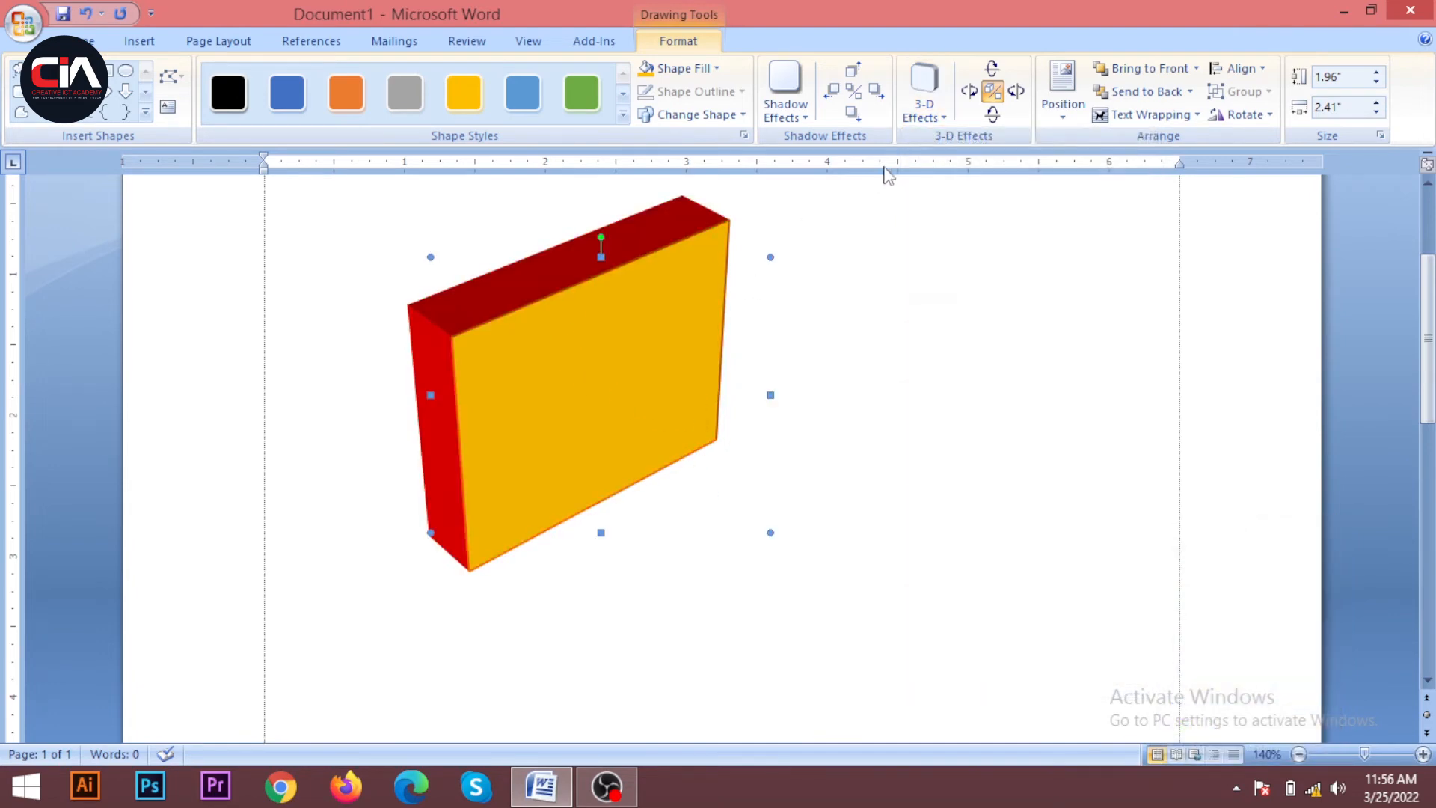
Step: Set the 3-D block's extrusion depth to 72 pt
left_click(941, 123)
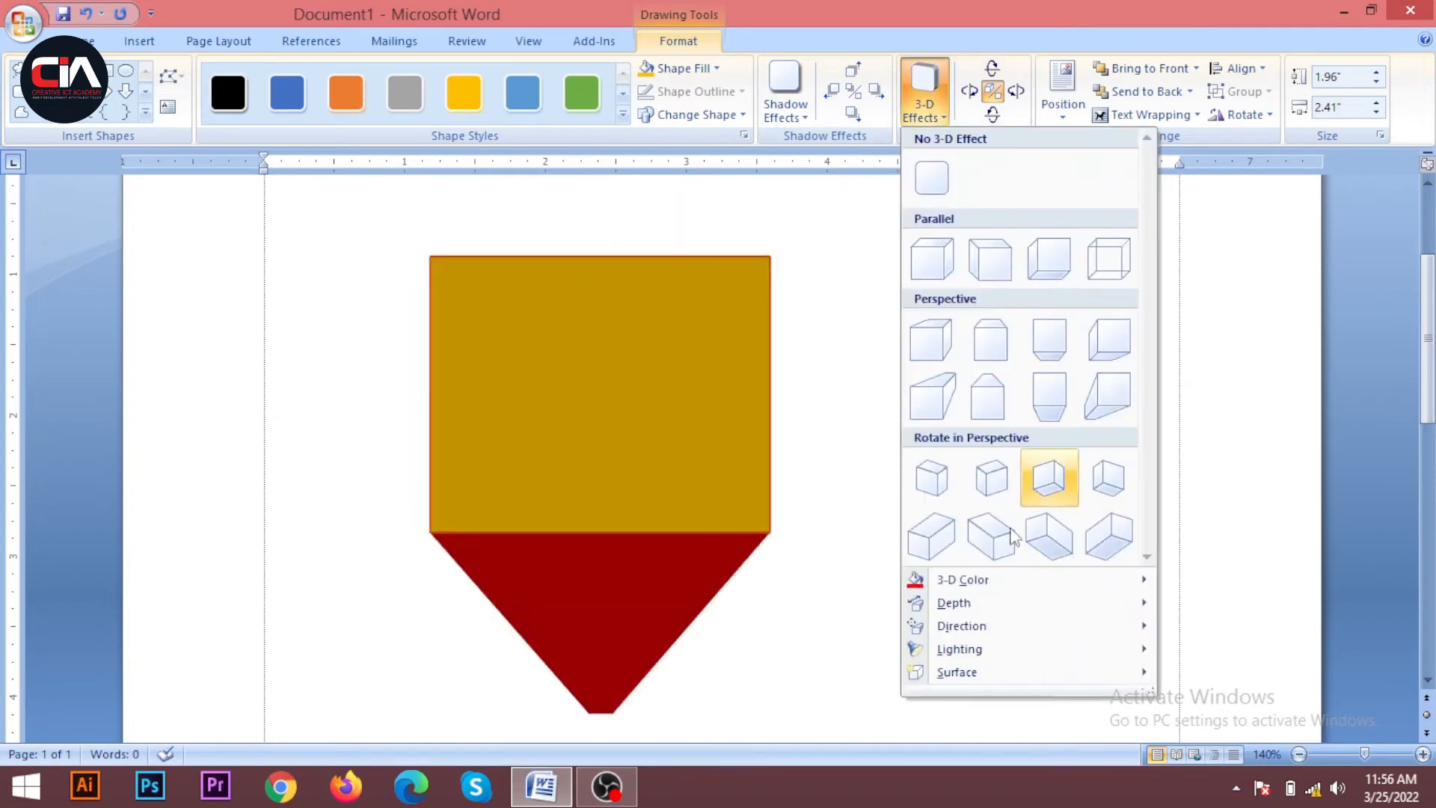
mouse_move(961, 619)
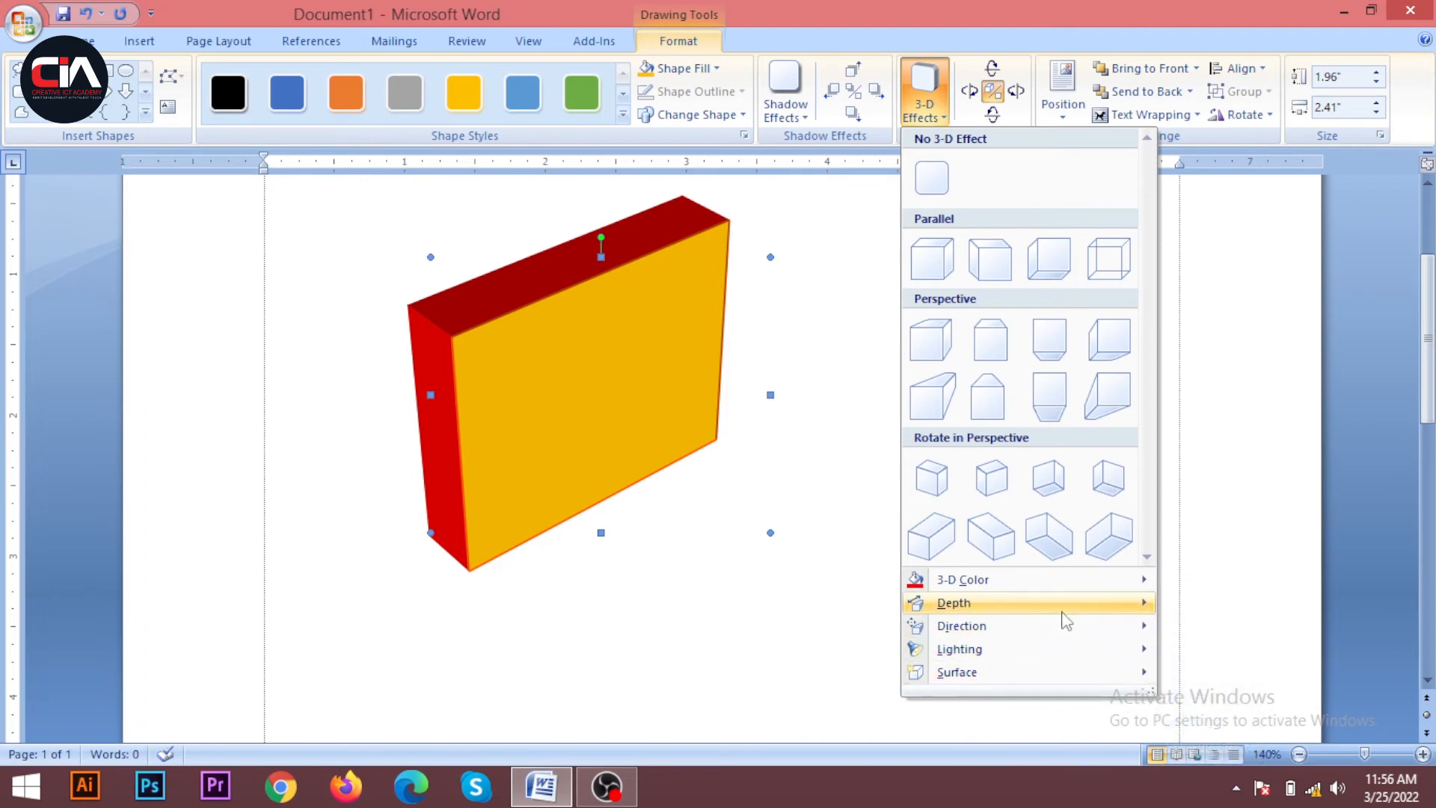
mouse_move(1060, 598)
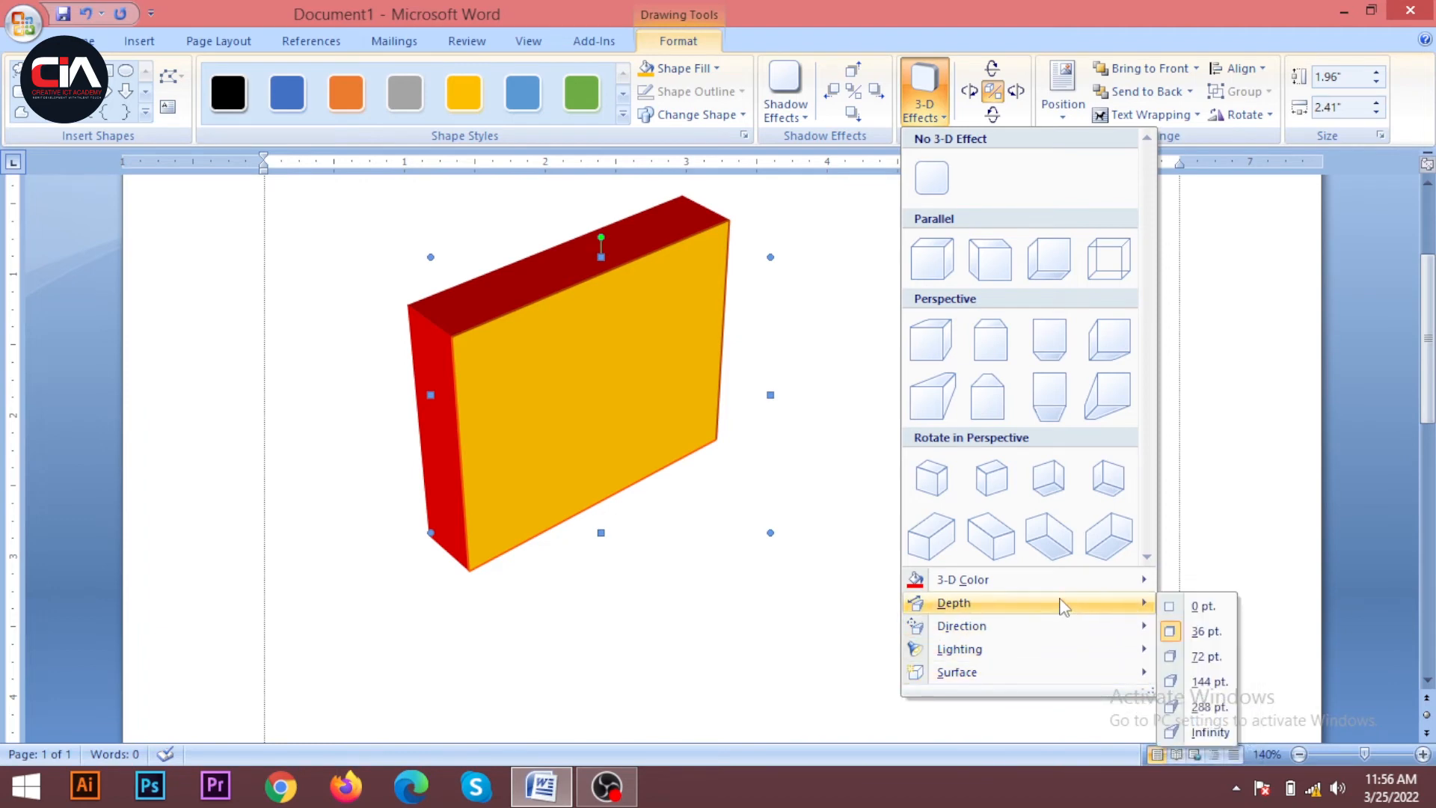
left_click(1205, 656)
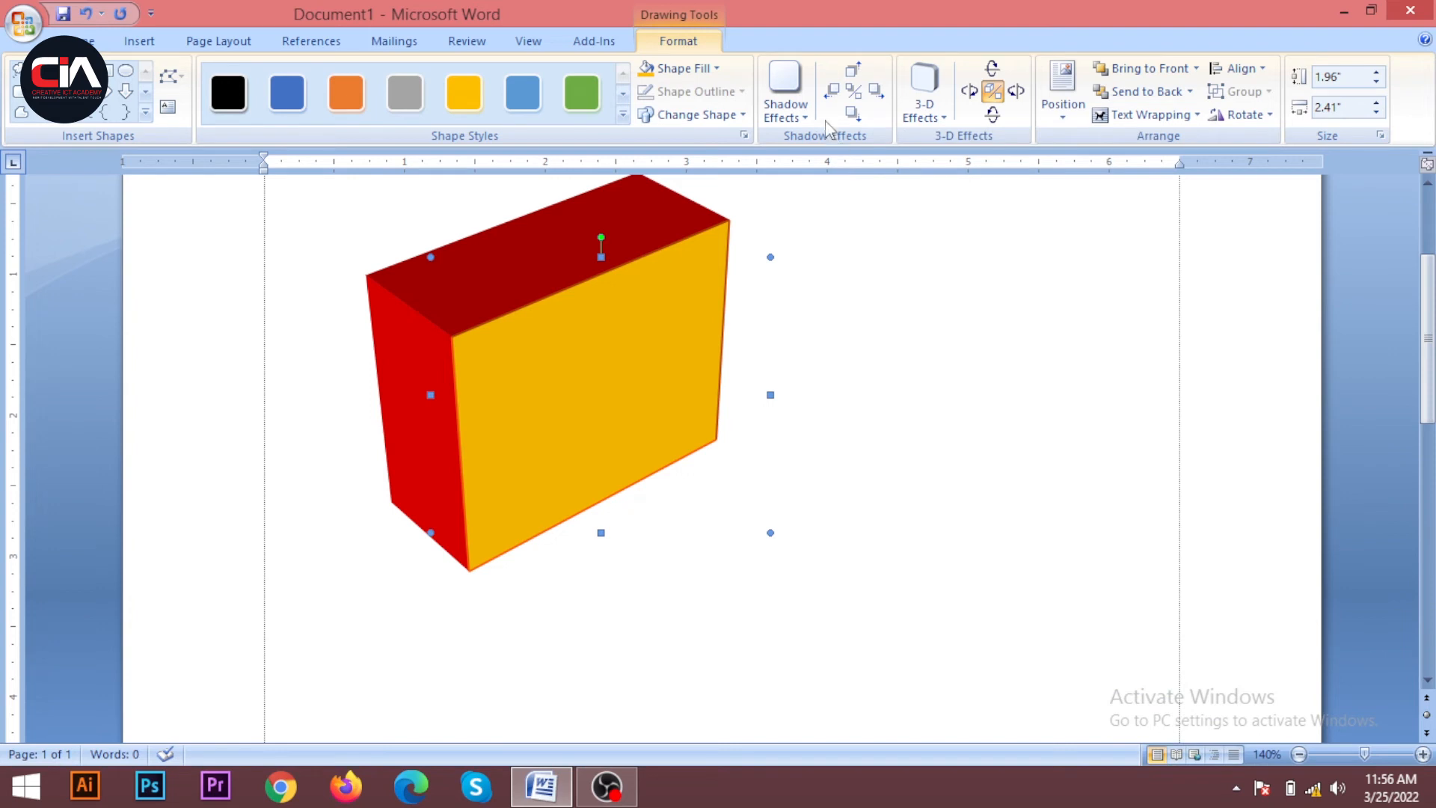
Step: Set the 3-D block's extrusion direction to the lower-right preset of the direction grid
left_click(946, 117)
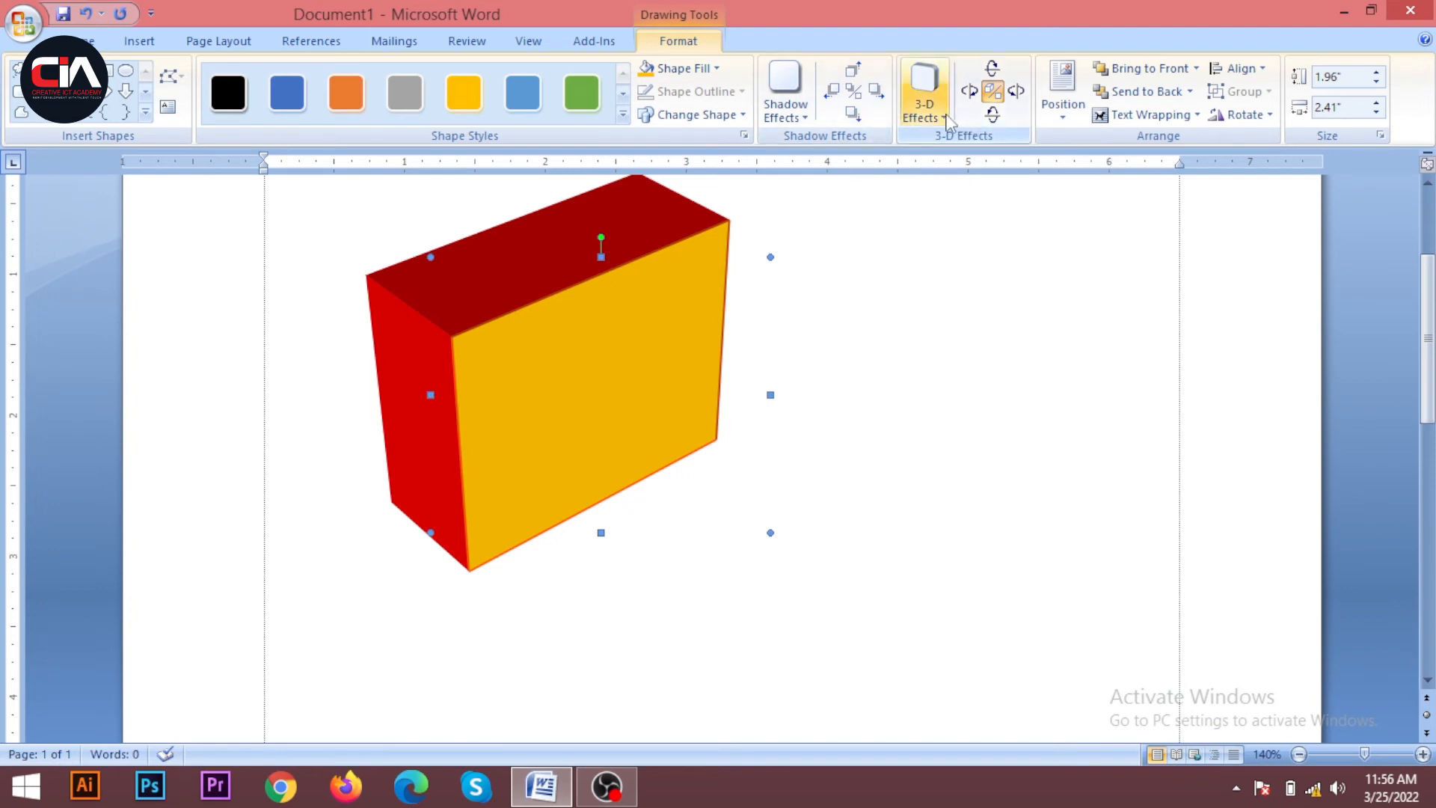
mouse_move(1026, 602)
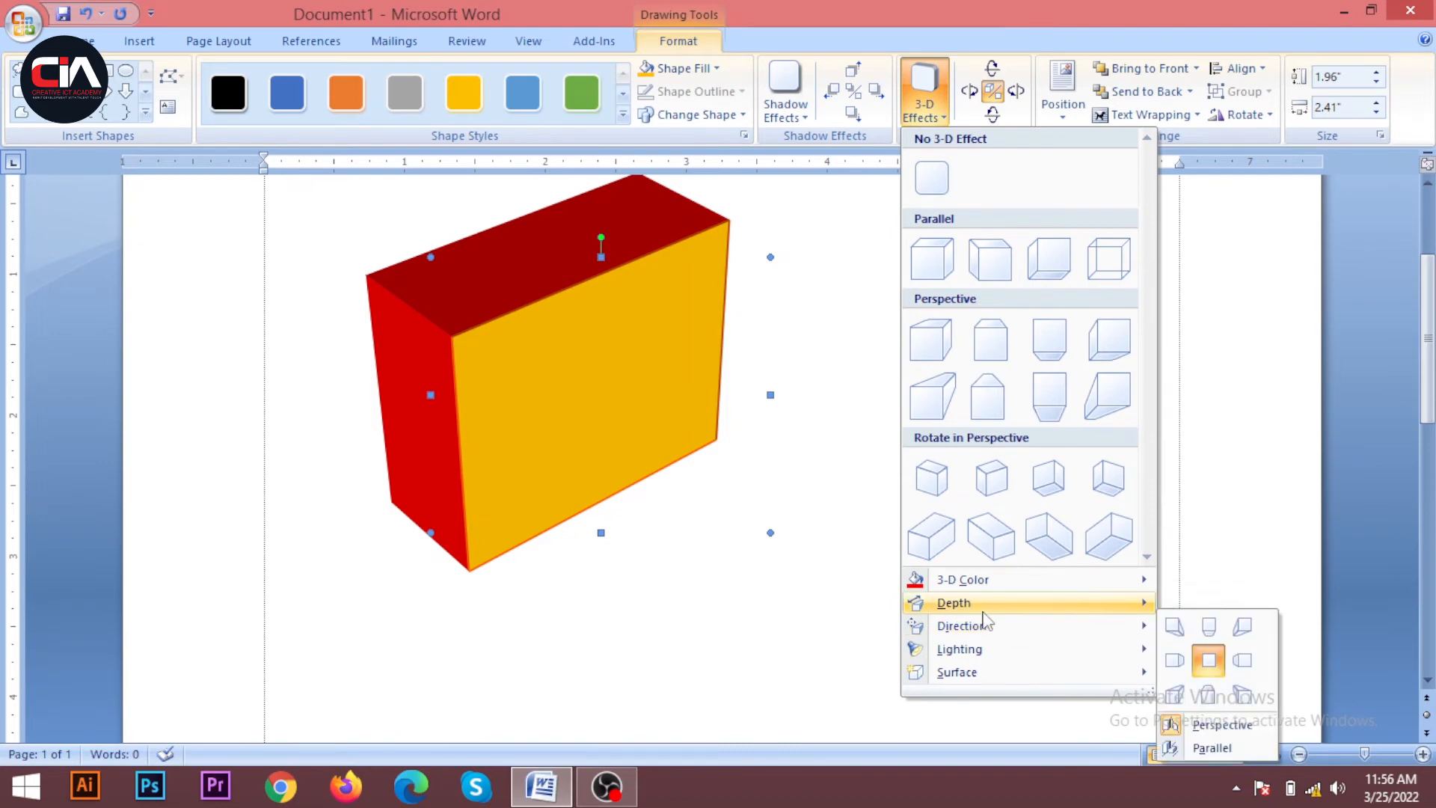
mouse_move(1035, 632)
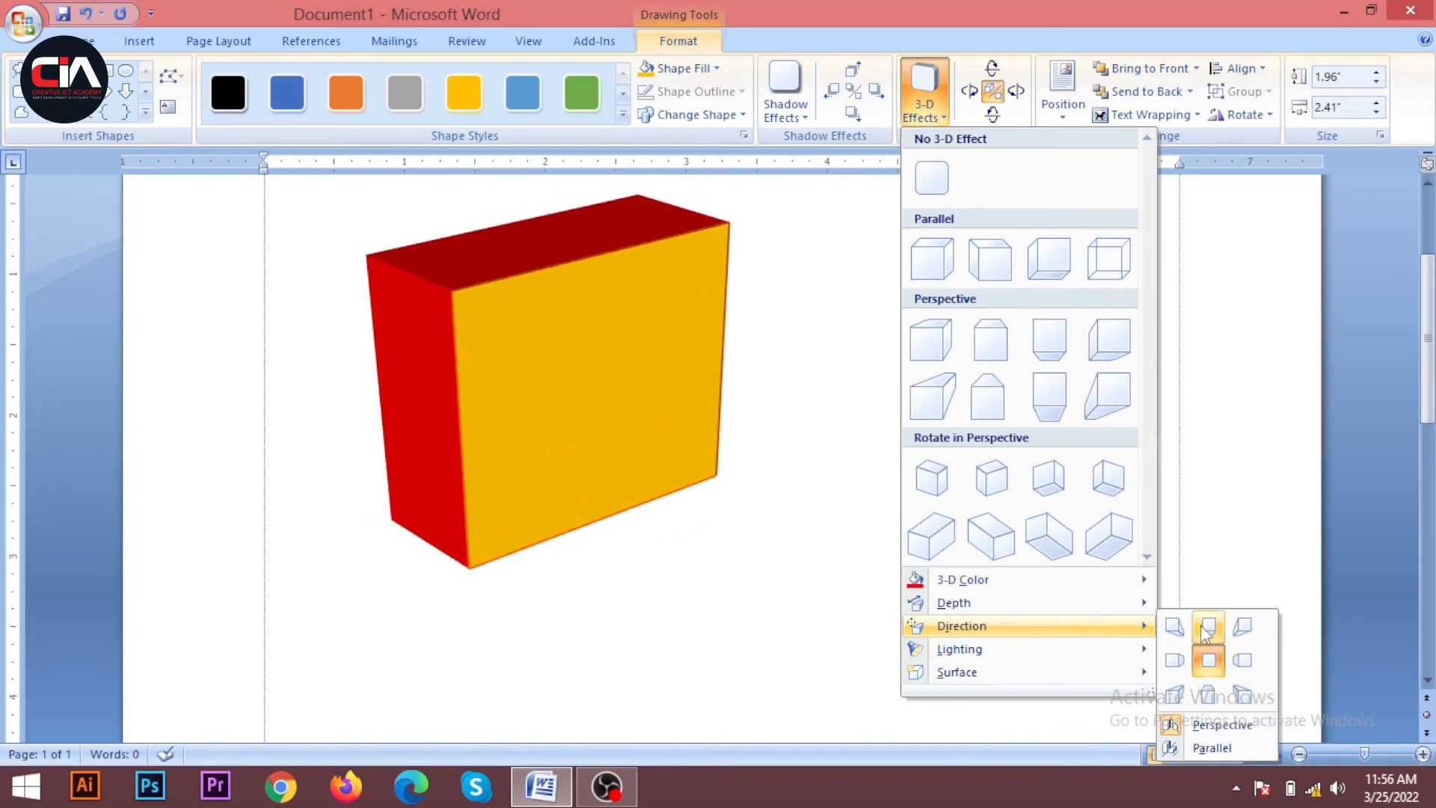
left_click(1242, 695)
Step: Examine the lighting direction, lighting intensity and surface options offered for the 3-D block
left_click(939, 116)
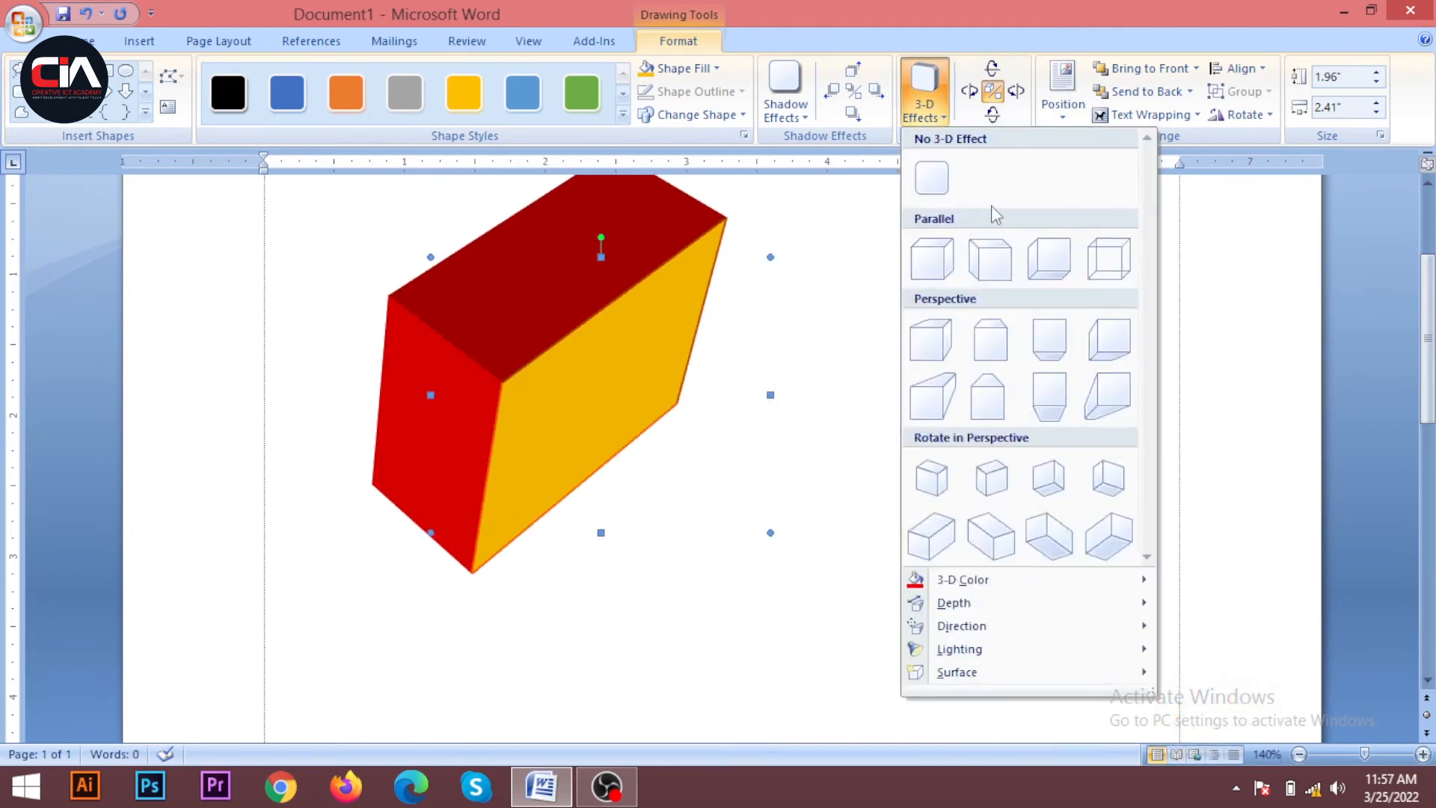
mouse_move(970, 659)
mouse_move(1144, 650)
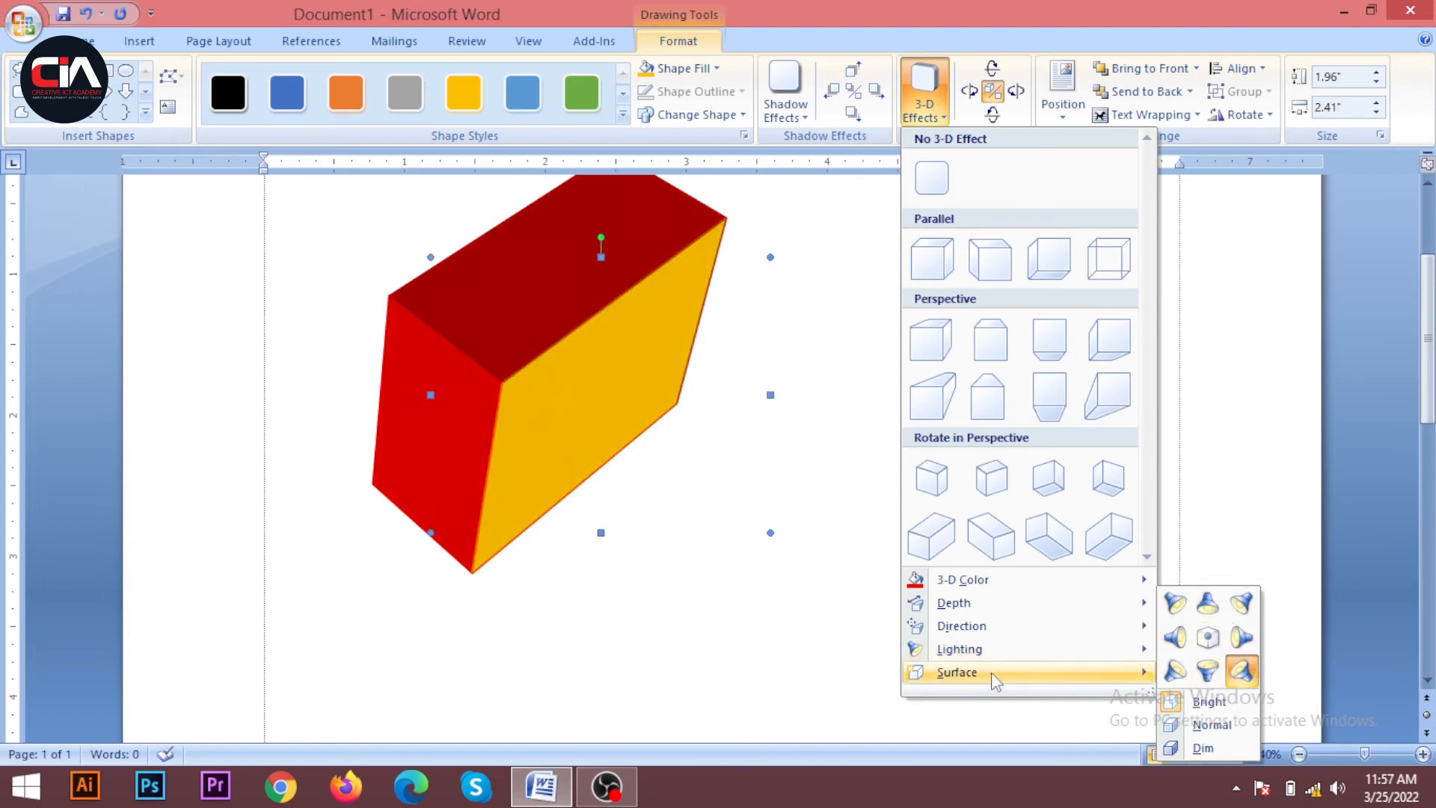
mouse_move(994, 679)
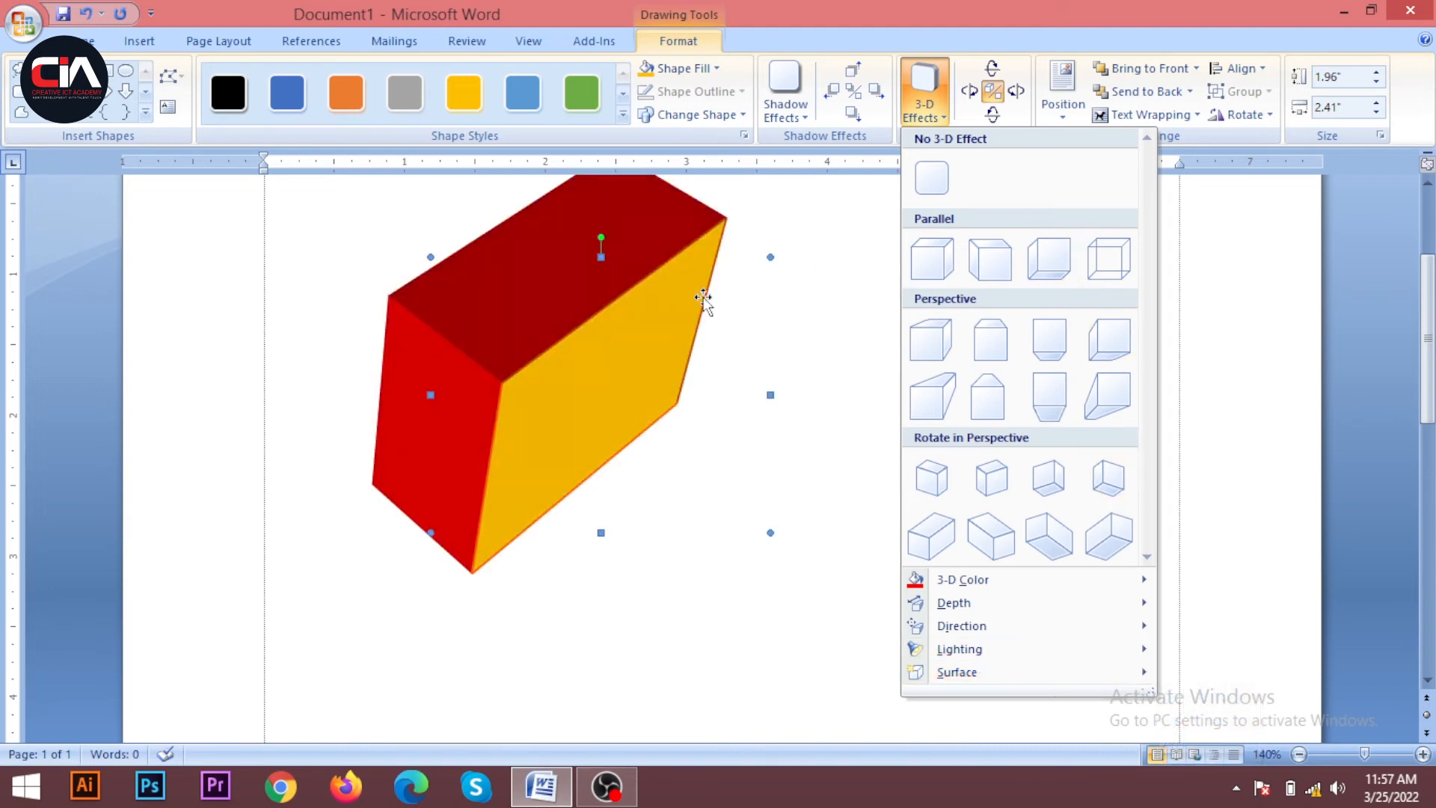
Step: Move the 3-D block slightly down and toward the page's left margin
left_click(810, 372)
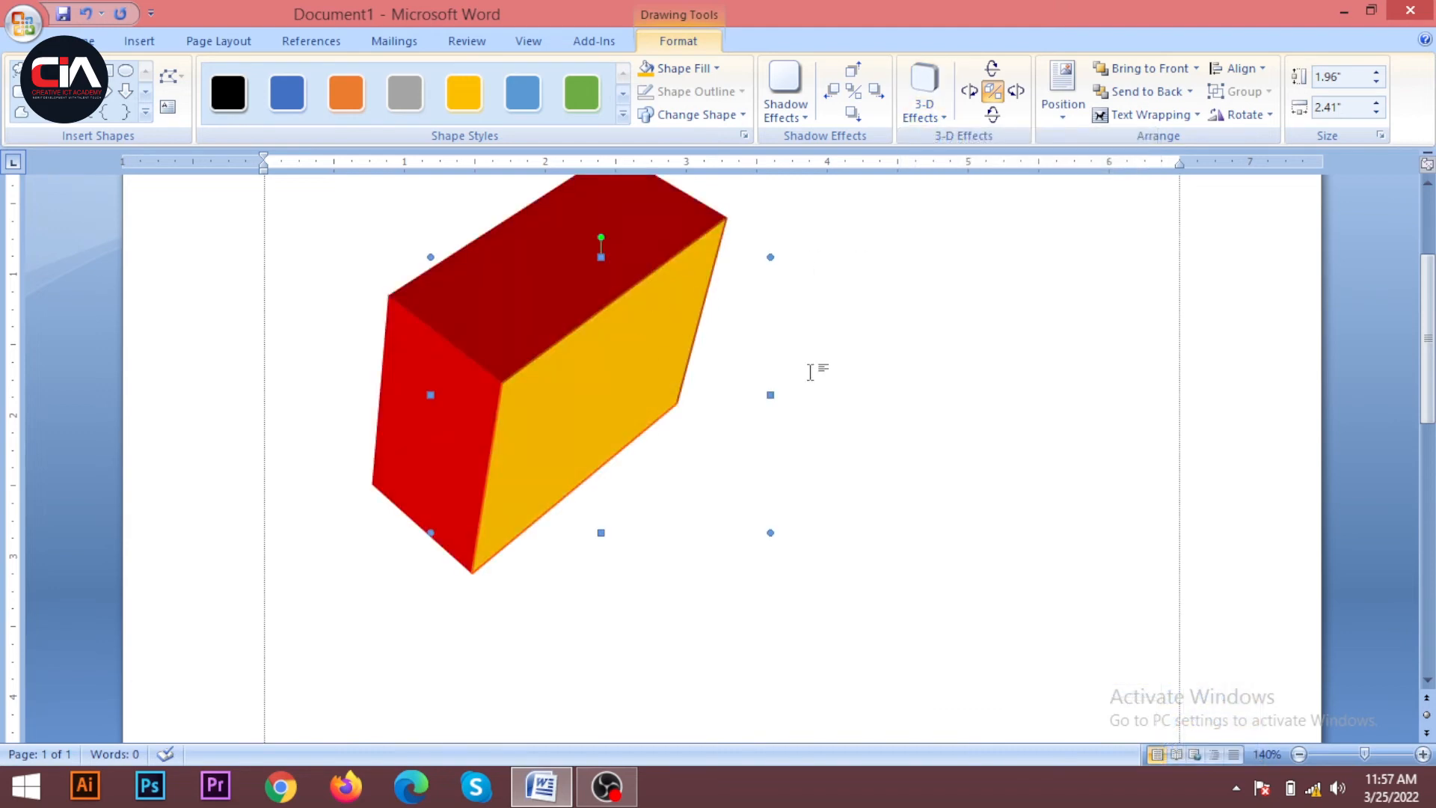
left_click(1062, 120)
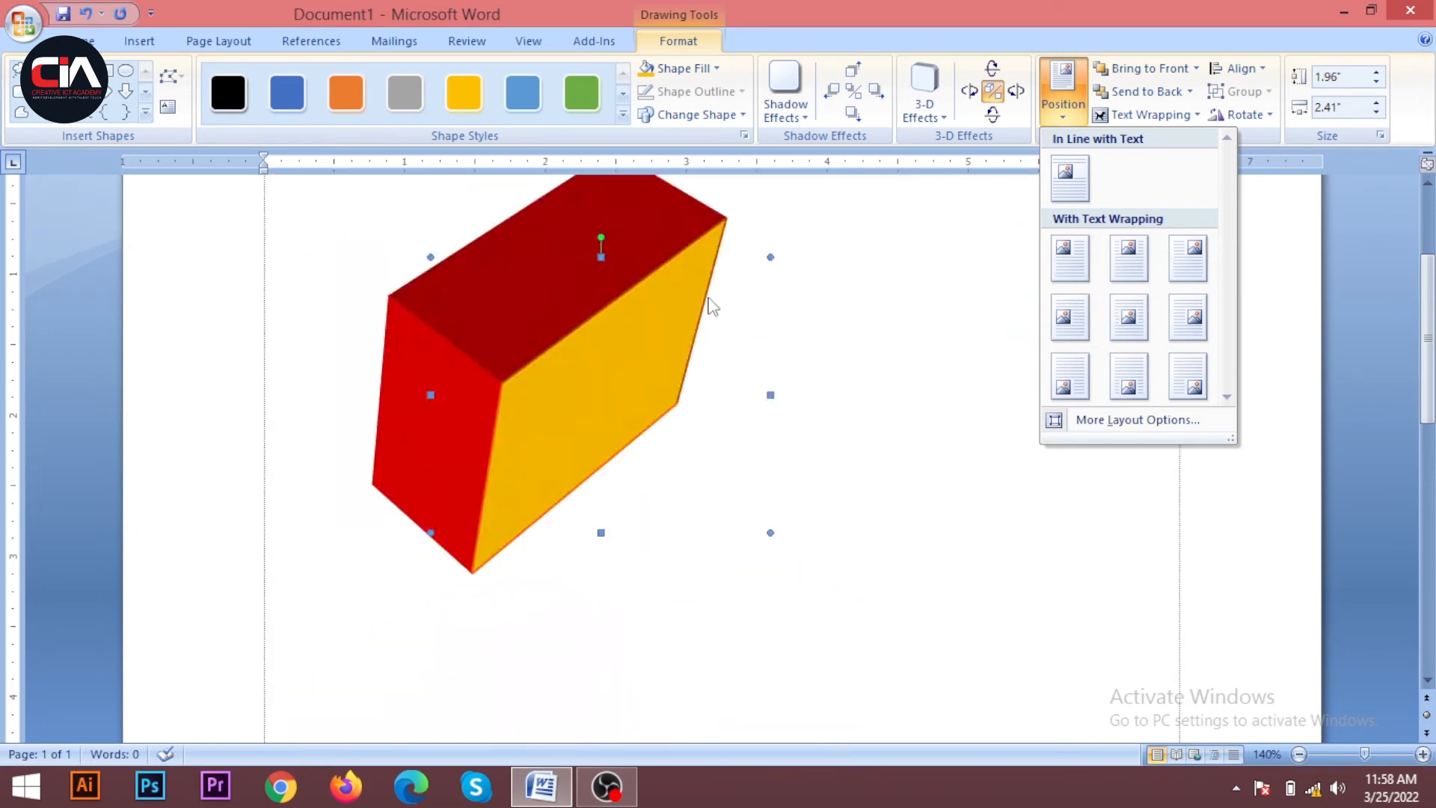
left_click(609, 311)
left_click_drag(609, 311, 479, 400)
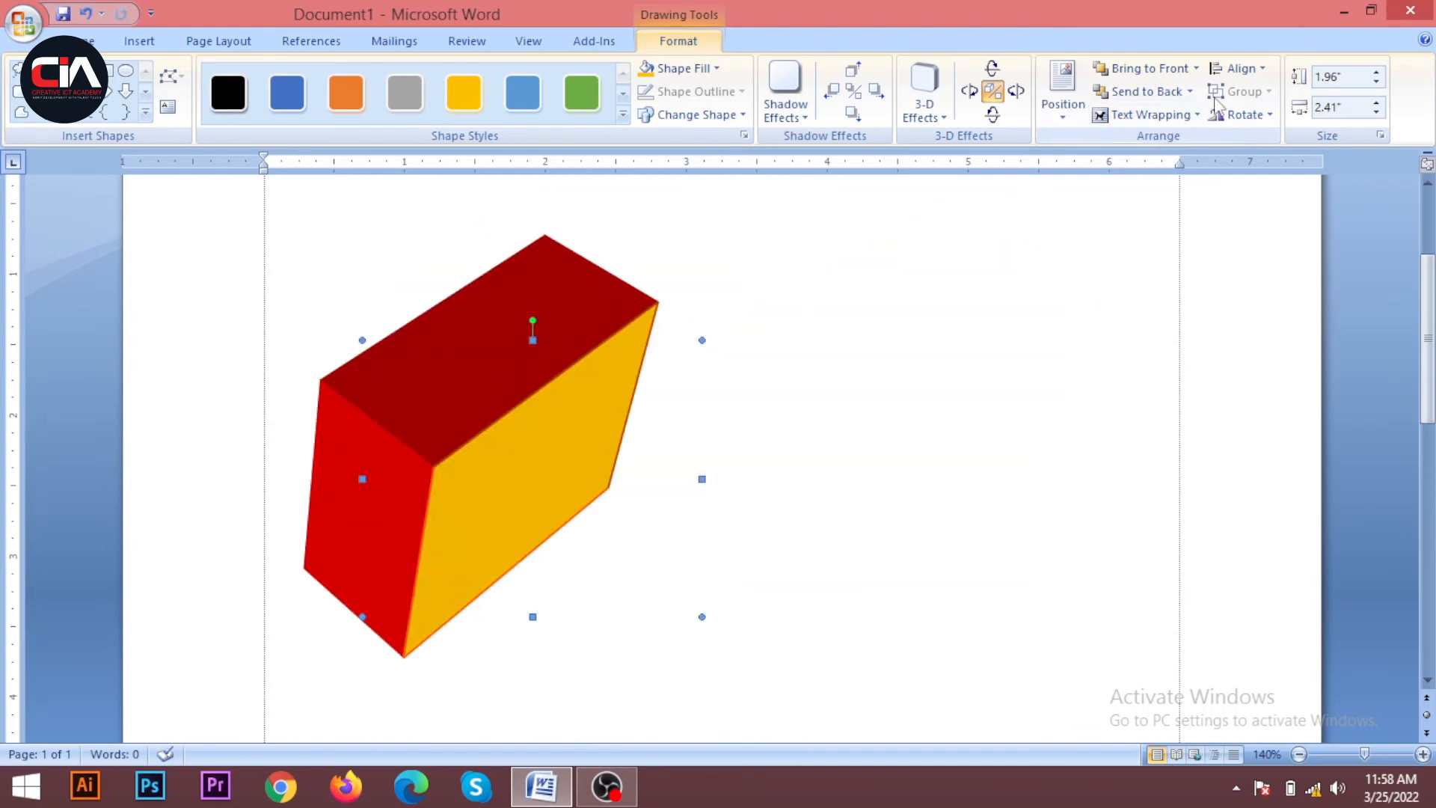
Step: Rotate the 3-D block 90° to the right three times
left_click(1266, 114)
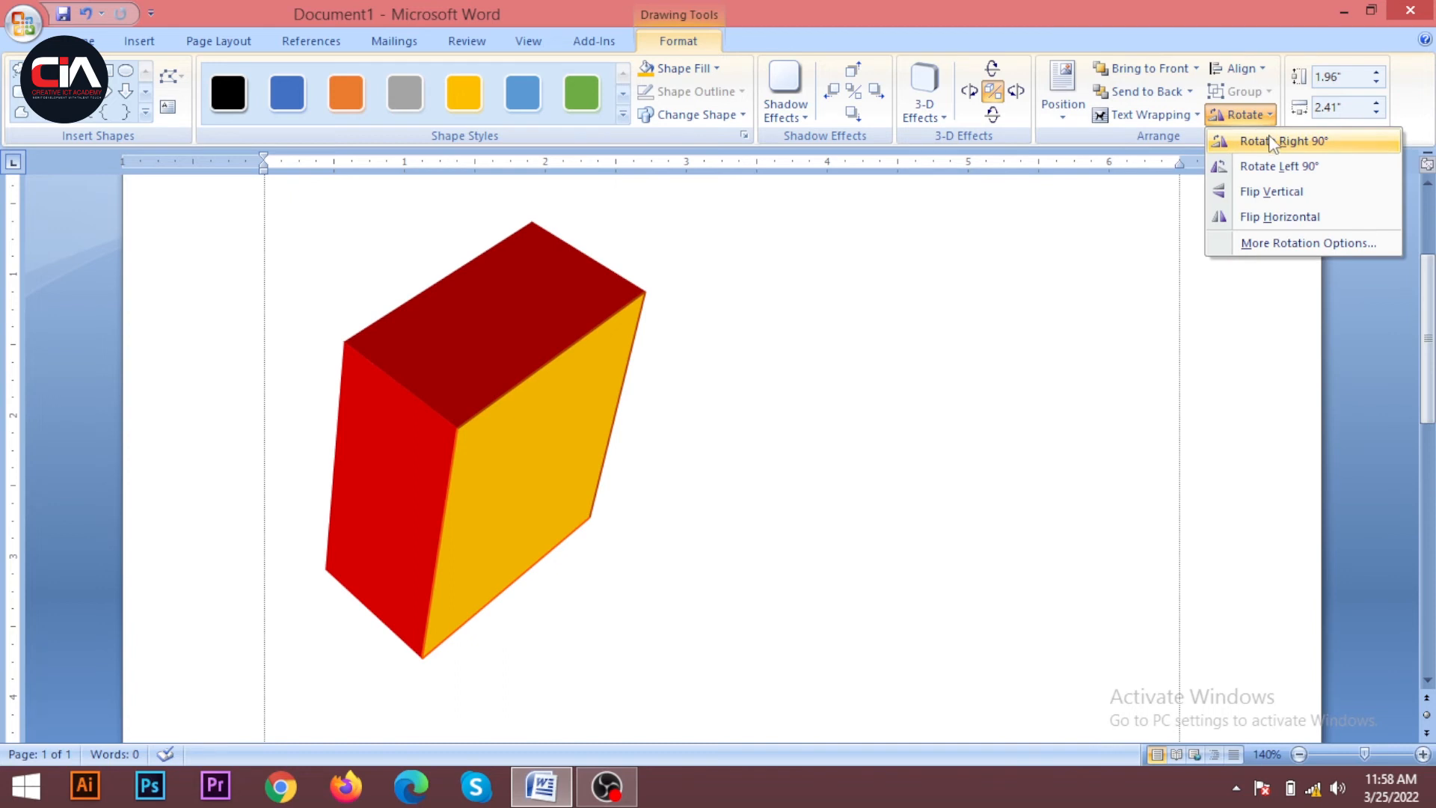
left_click(1244, 116)
left_click(1243, 116)
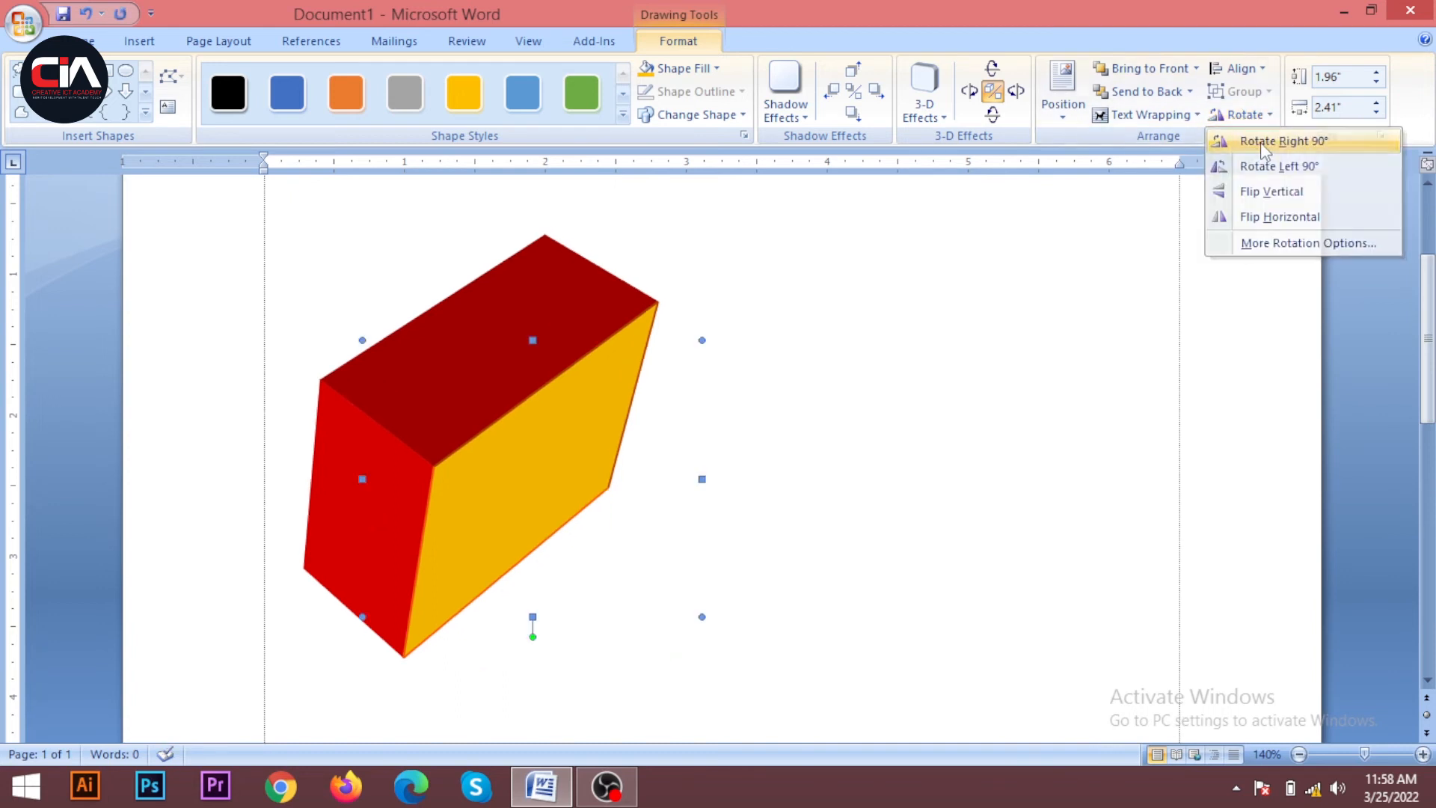
left_click(1272, 141)
left_click(1252, 117)
left_click(1291, 143)
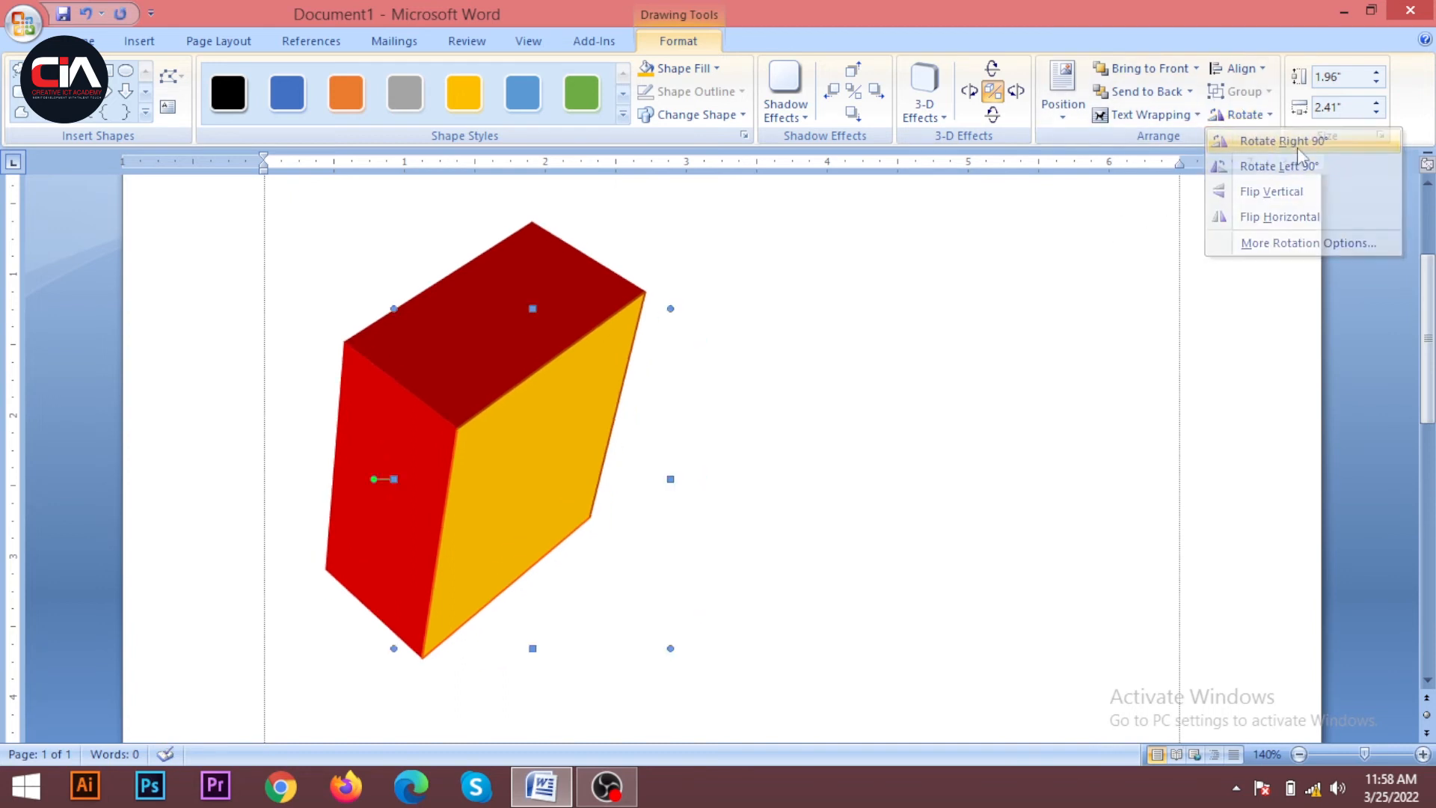
Step: Resize the 3-D block to a height of 3" and a width of 1.8"
left_click(1377, 73)
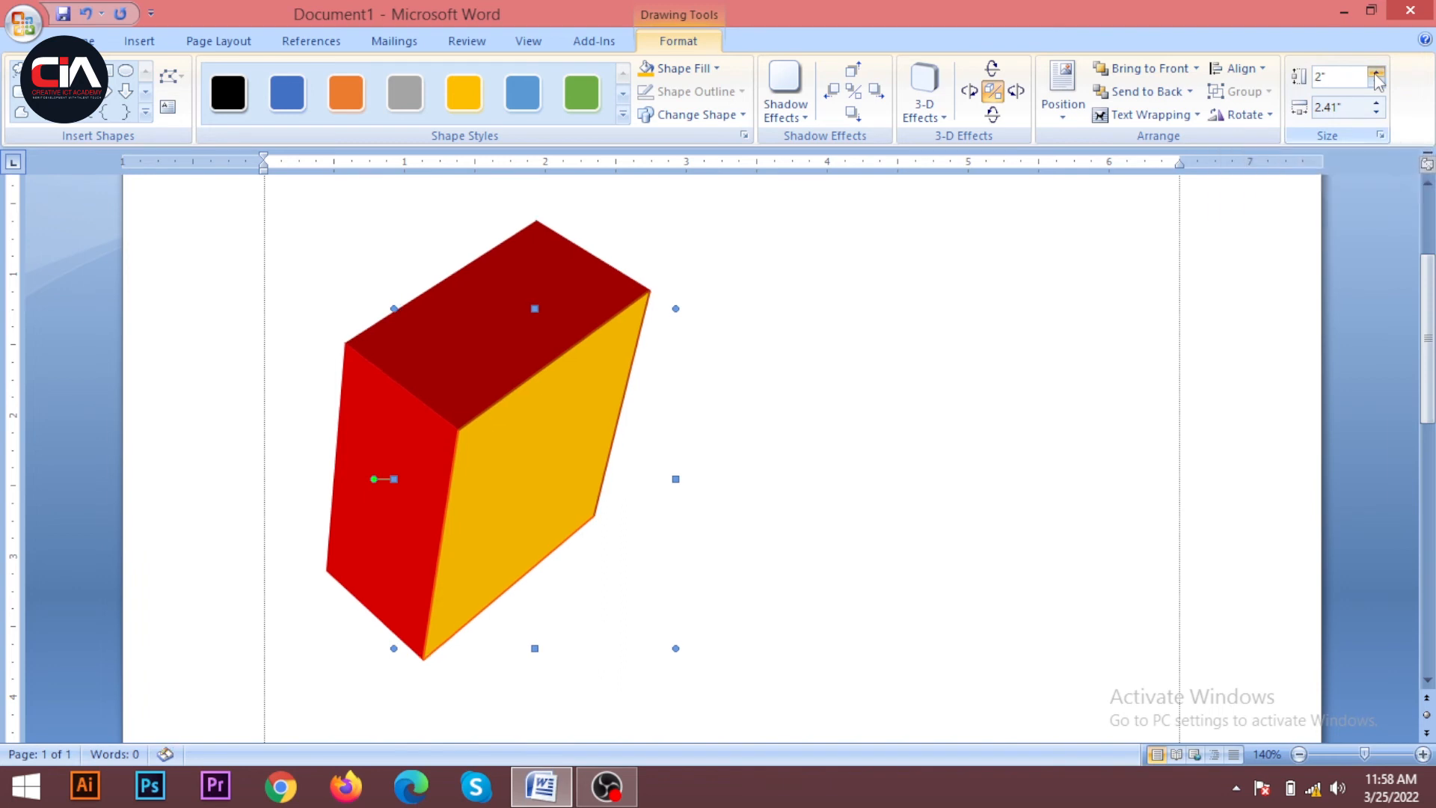
left_click(1377, 73)
left_click(1377, 74)
left_click(1377, 103)
left_click(1377, 103)
left_click(1377, 104)
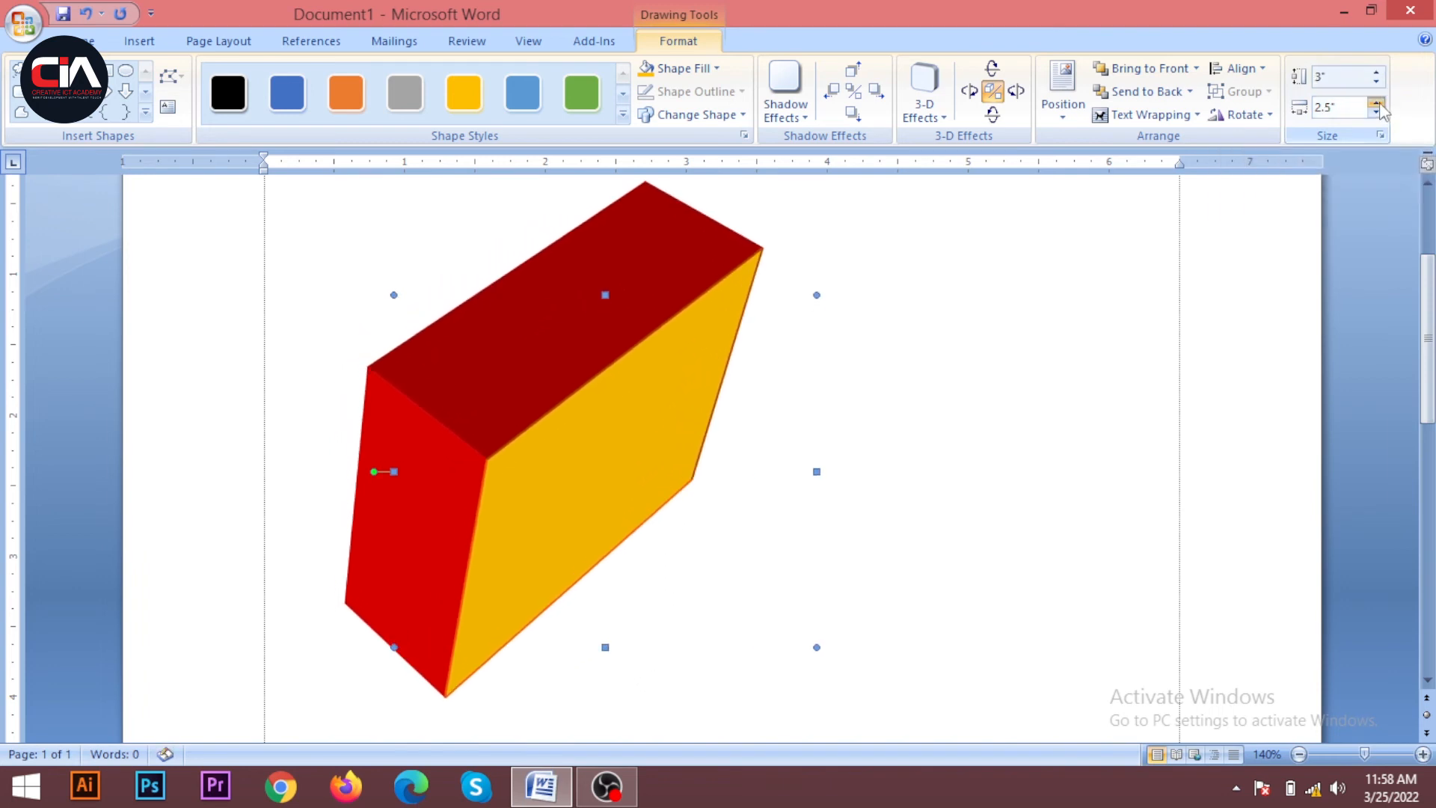
left_click(1377, 103)
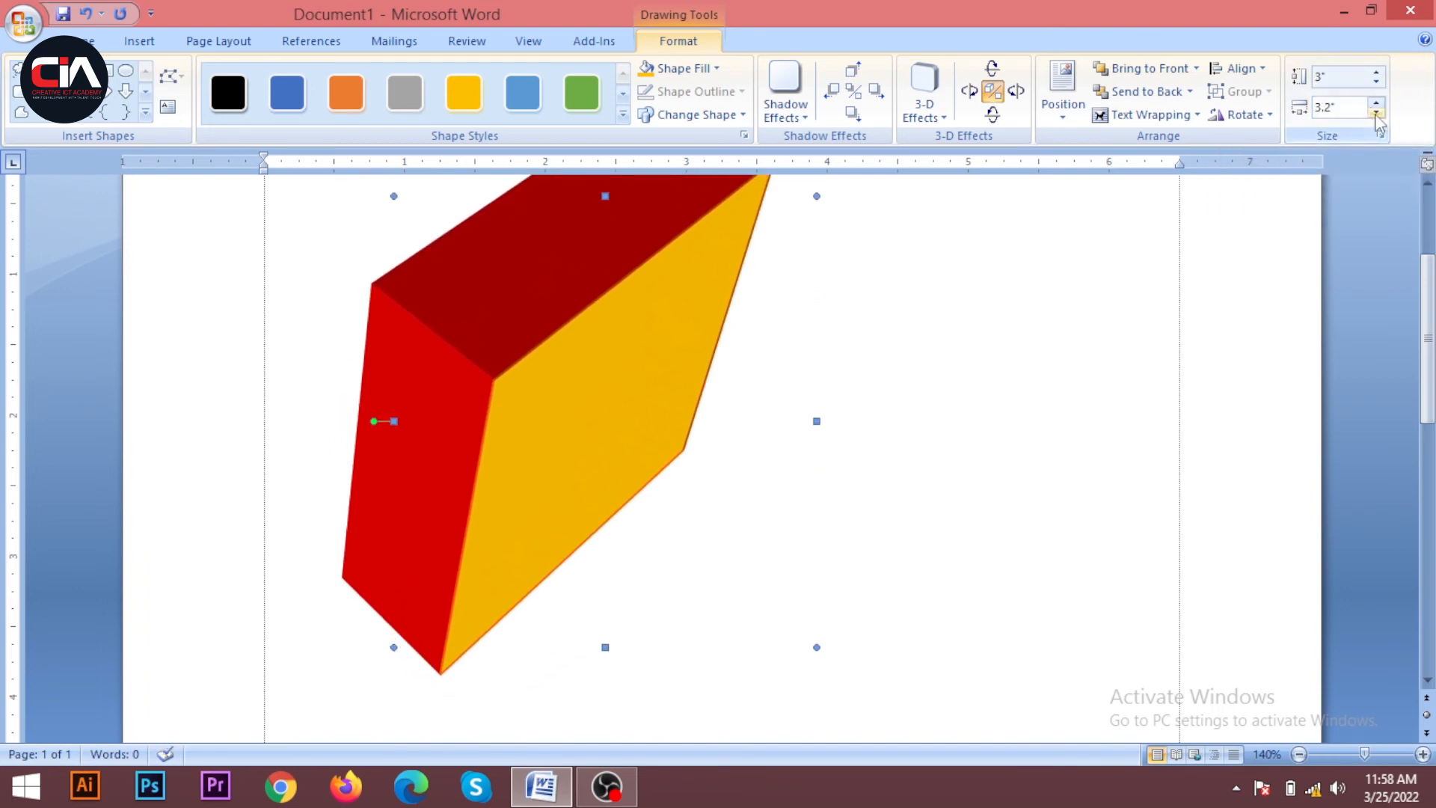
left_click(1378, 112)
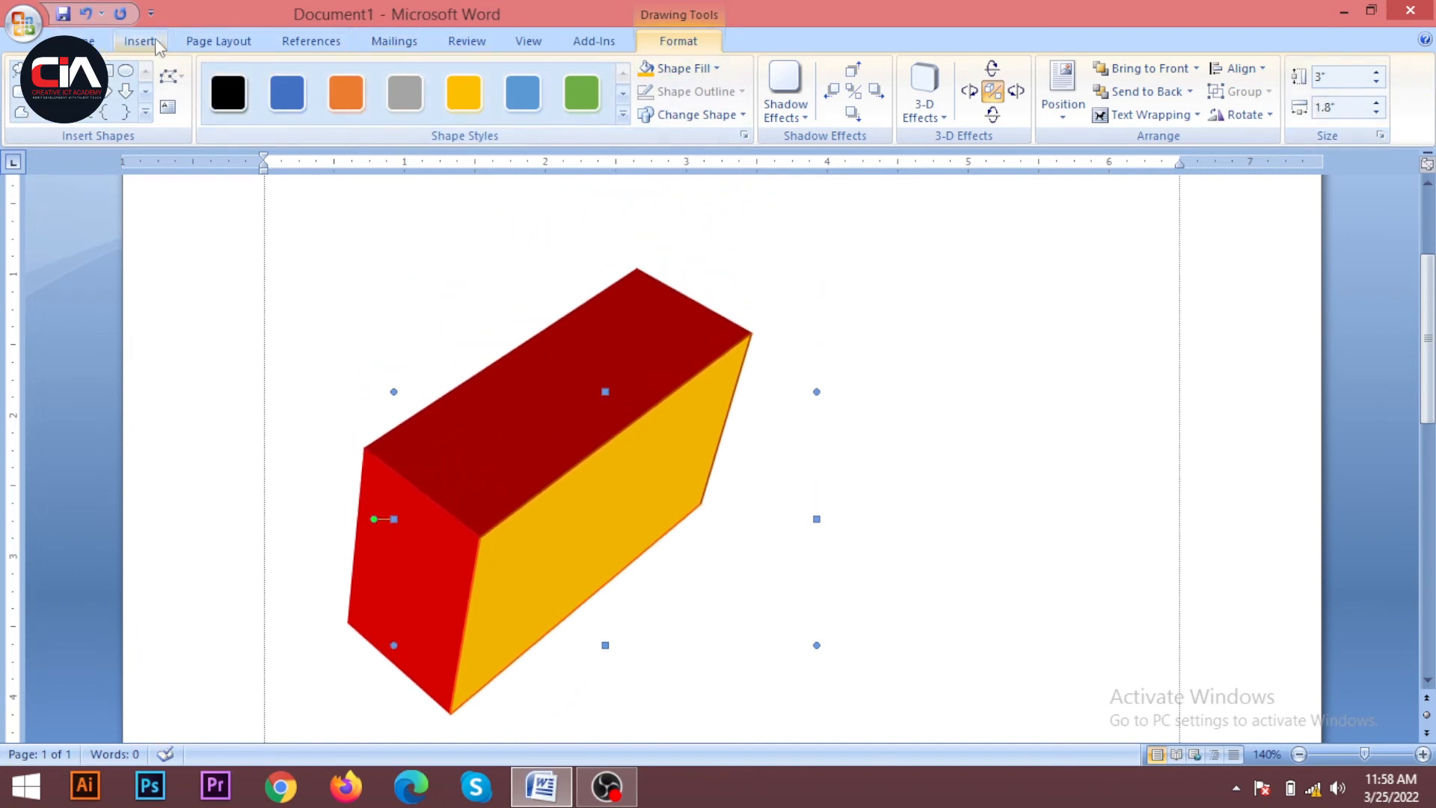
Step: Delete the 3-D block and draw a plain rectangle about 2.43" high and 4.31" wide near the top of the page
key("Delete")
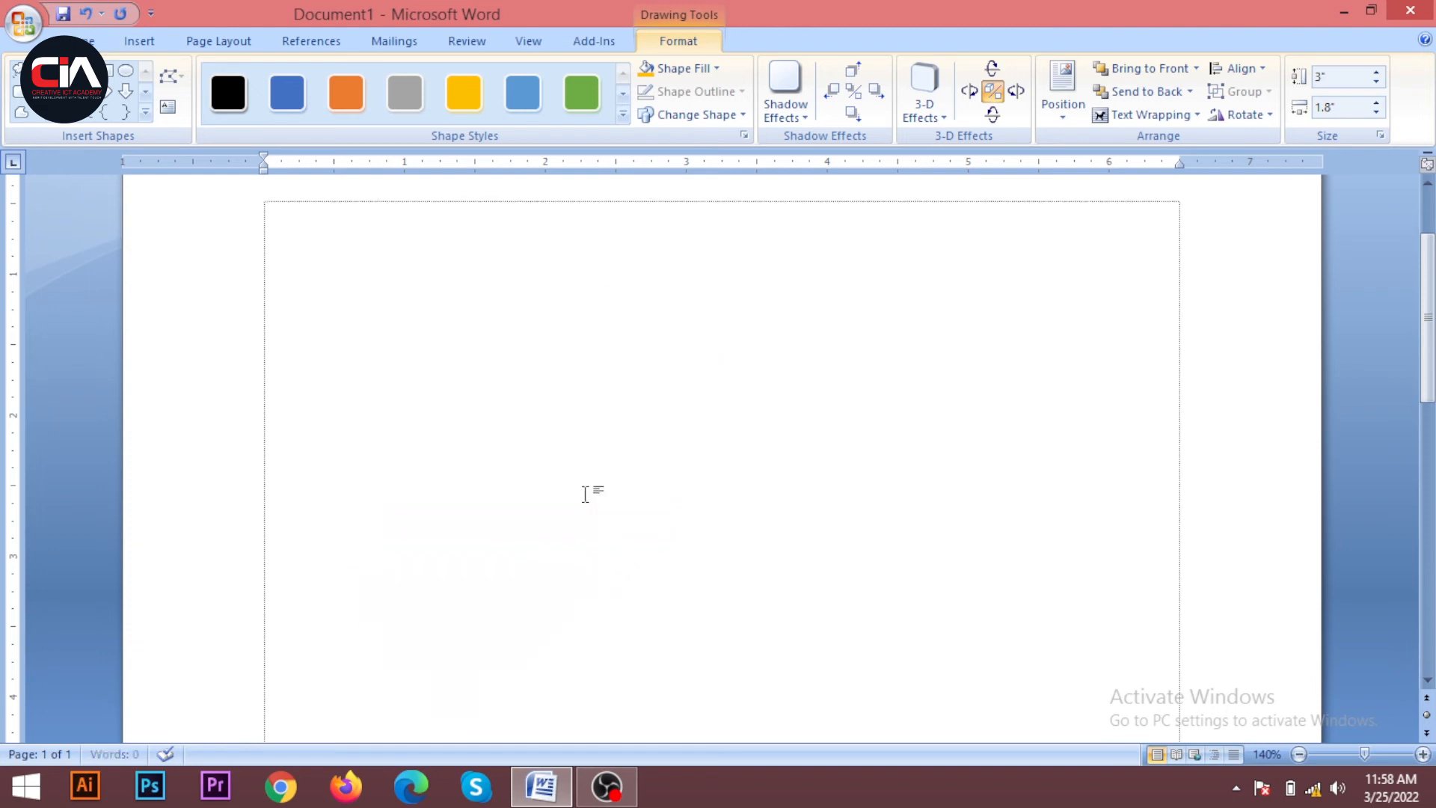
left_click(155, 48)
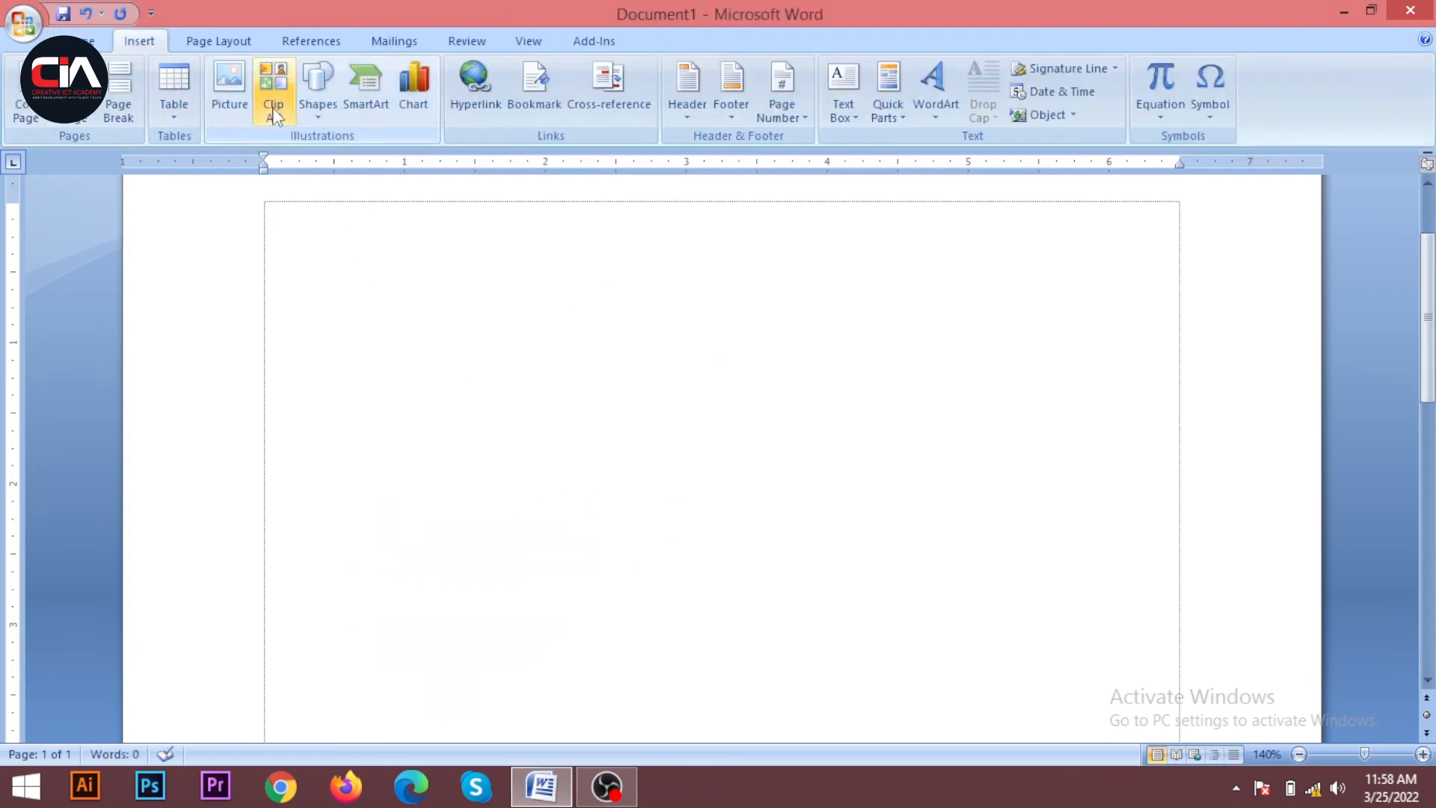
left_click(320, 112)
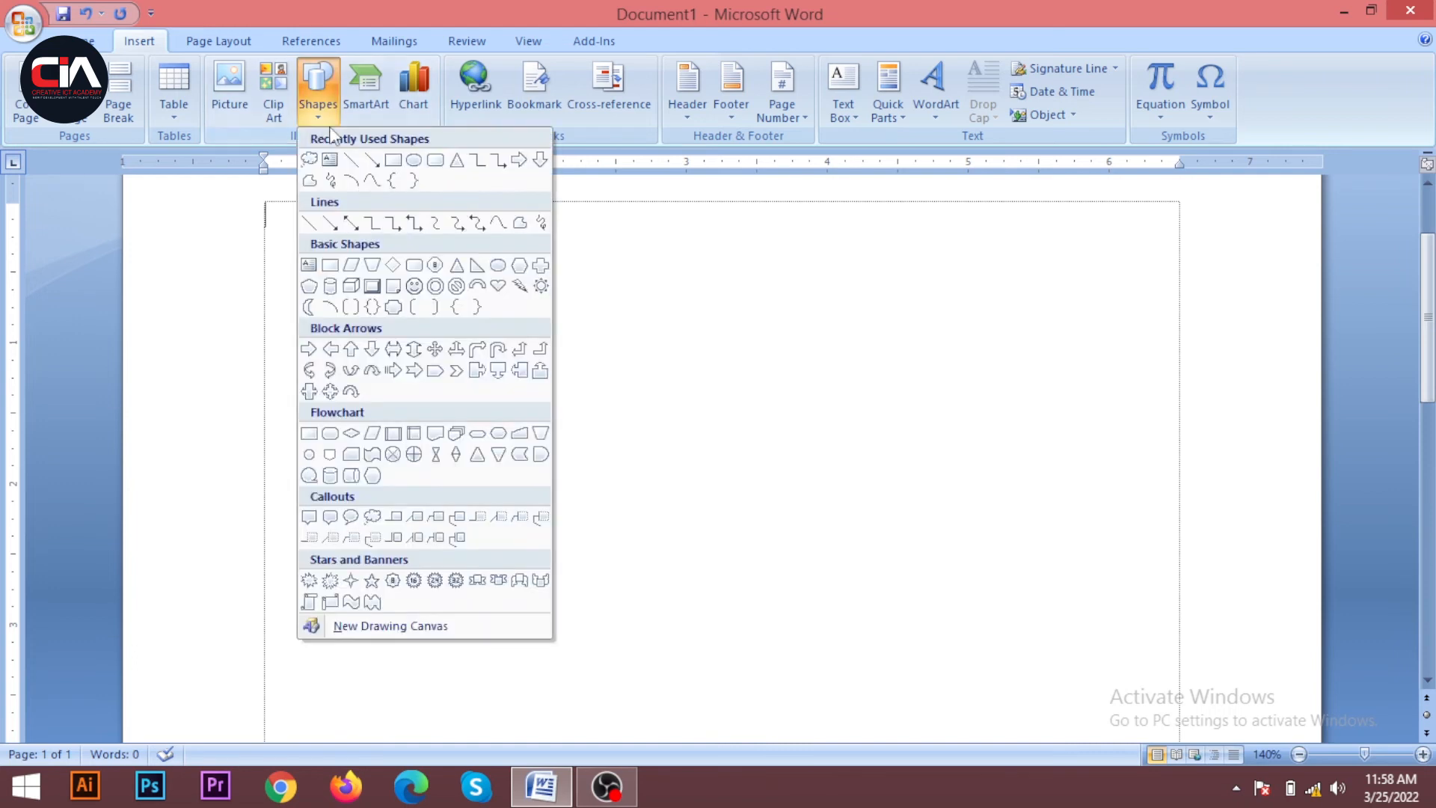
left_click(372, 160)
mouse_move(462, 287)
left_mouse_down()
mouse_move(869, 461)
mouse_move(991, 539)
mouse_move(1017, 635)
mouse_move(1070, 628)
left_mouse_up()
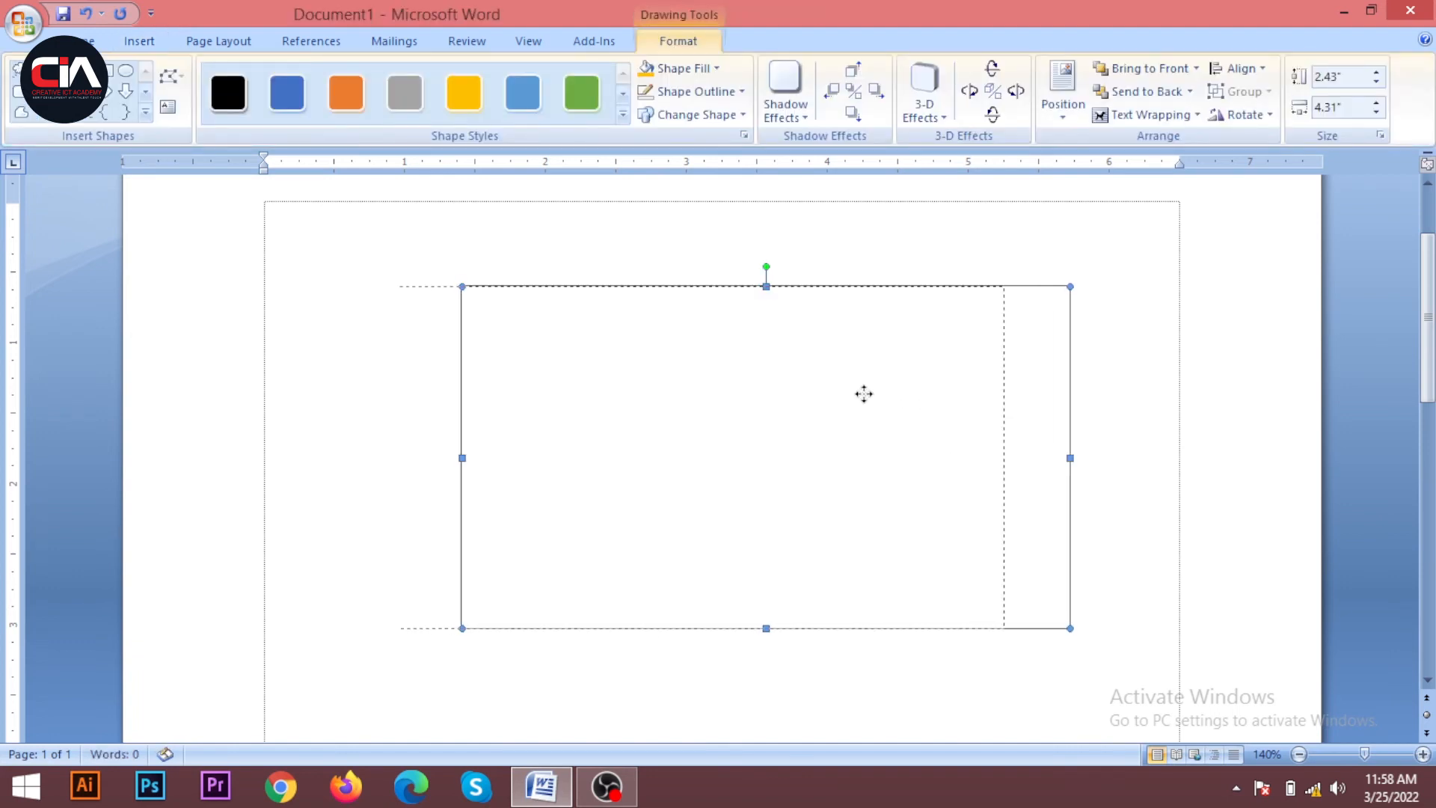
mouse_move(863, 397)
left_mouse_down()
mouse_move(788, 395)
mouse_move(827, 417)
mouse_move(852, 409)
left_mouse_up()
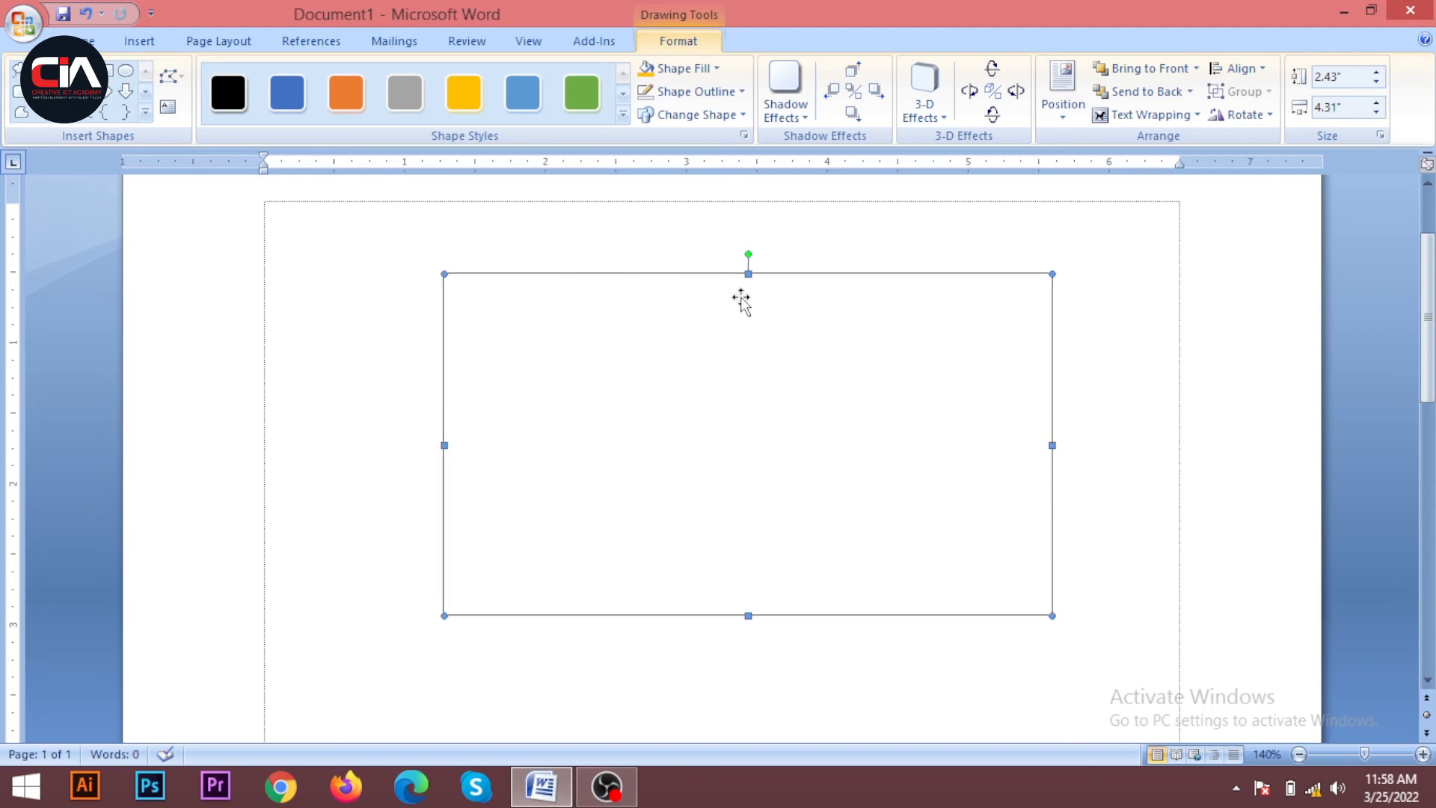
Step: Fill the new rectangle with standard green
left_click(717, 70)
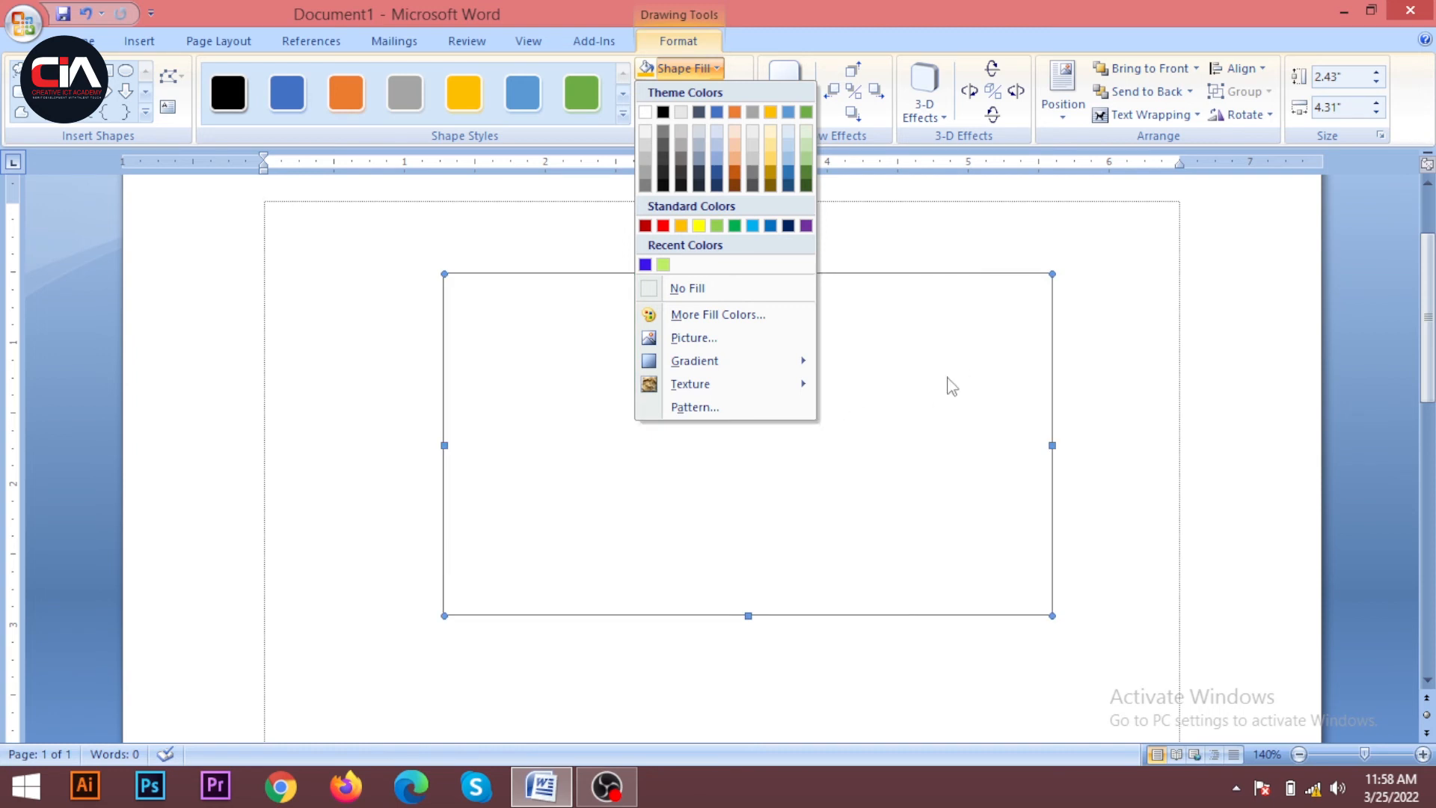
left_click(734, 225)
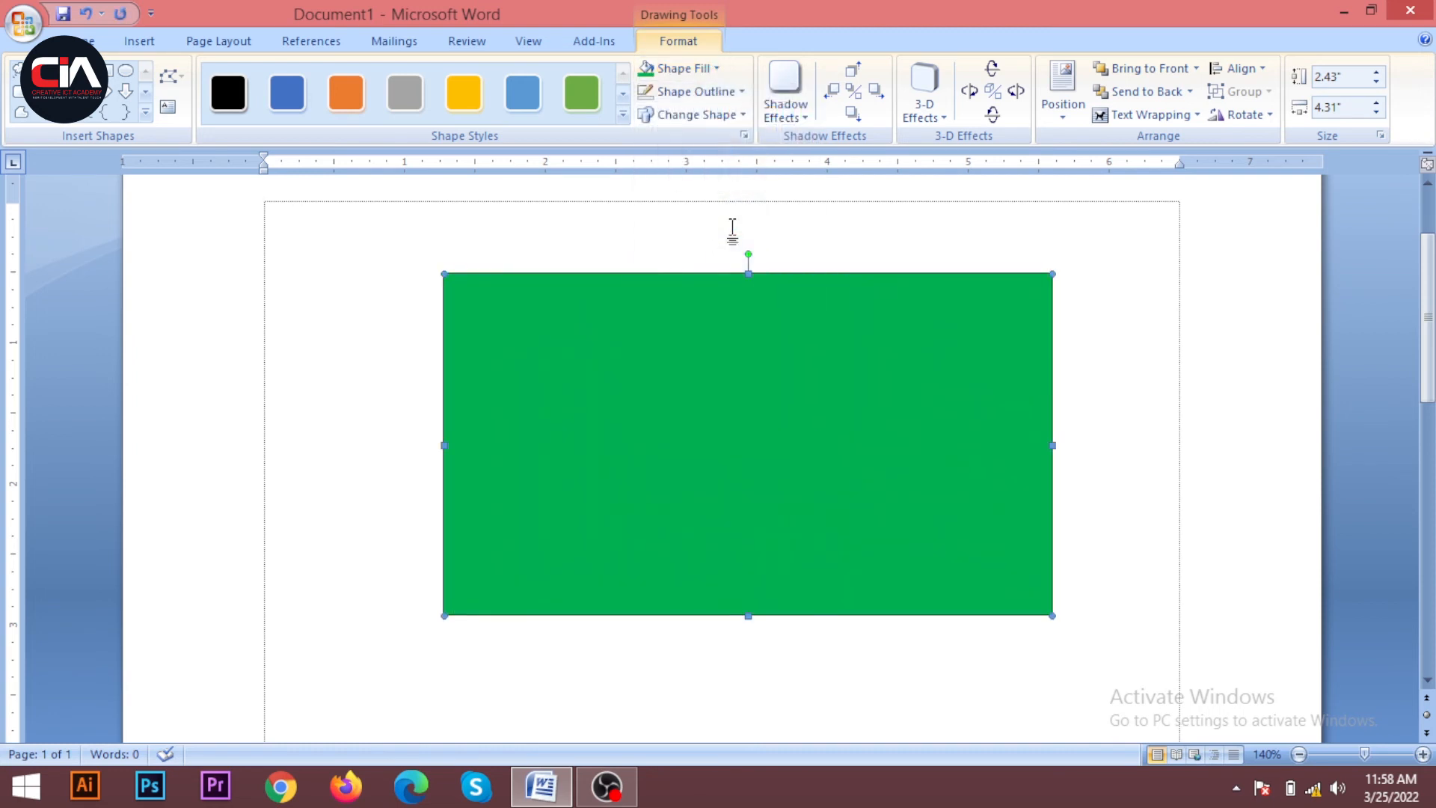
left_click(1131, 344)
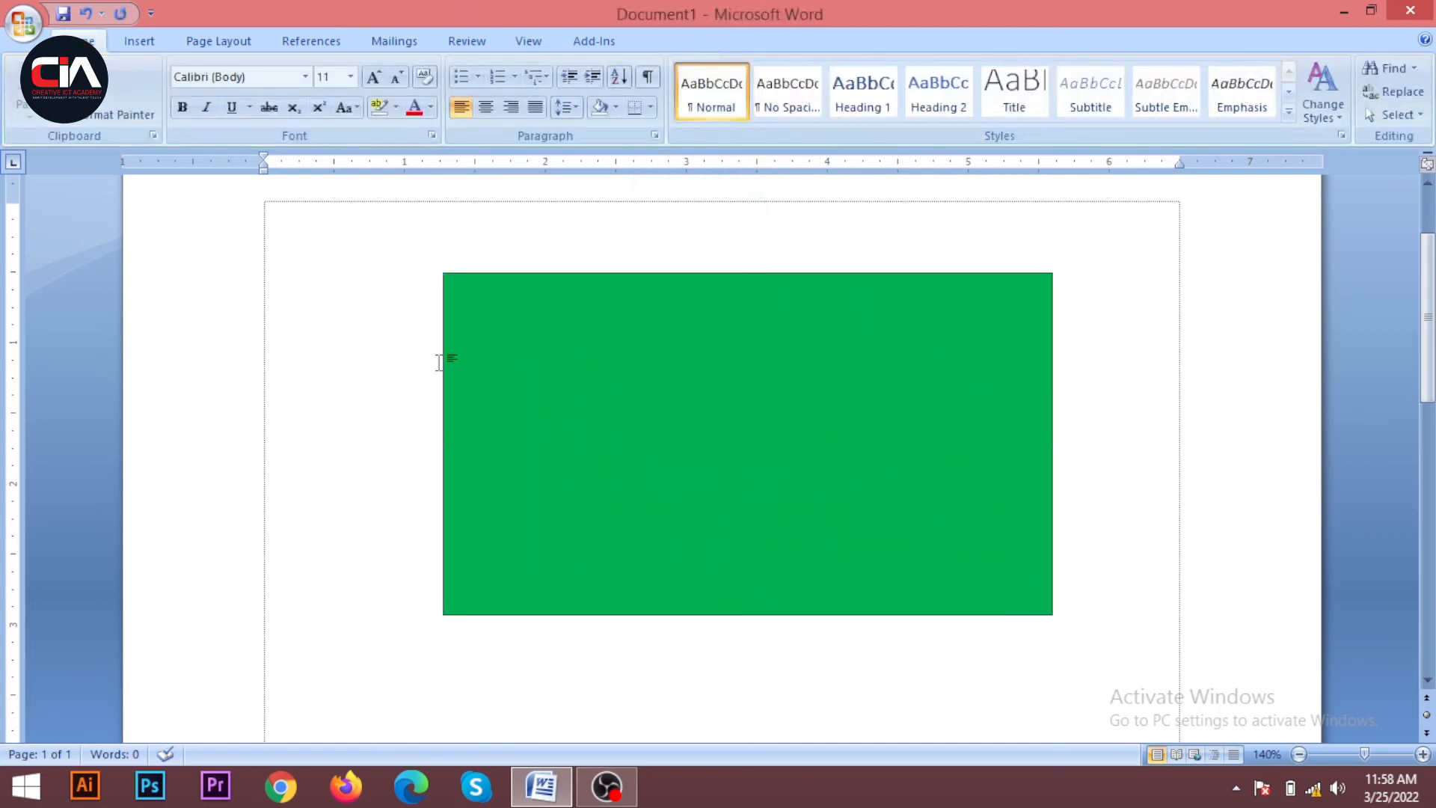
Step: Remove the green rectangle's outline and shift the rectangle slightly left on the page
double_click(667, 382)
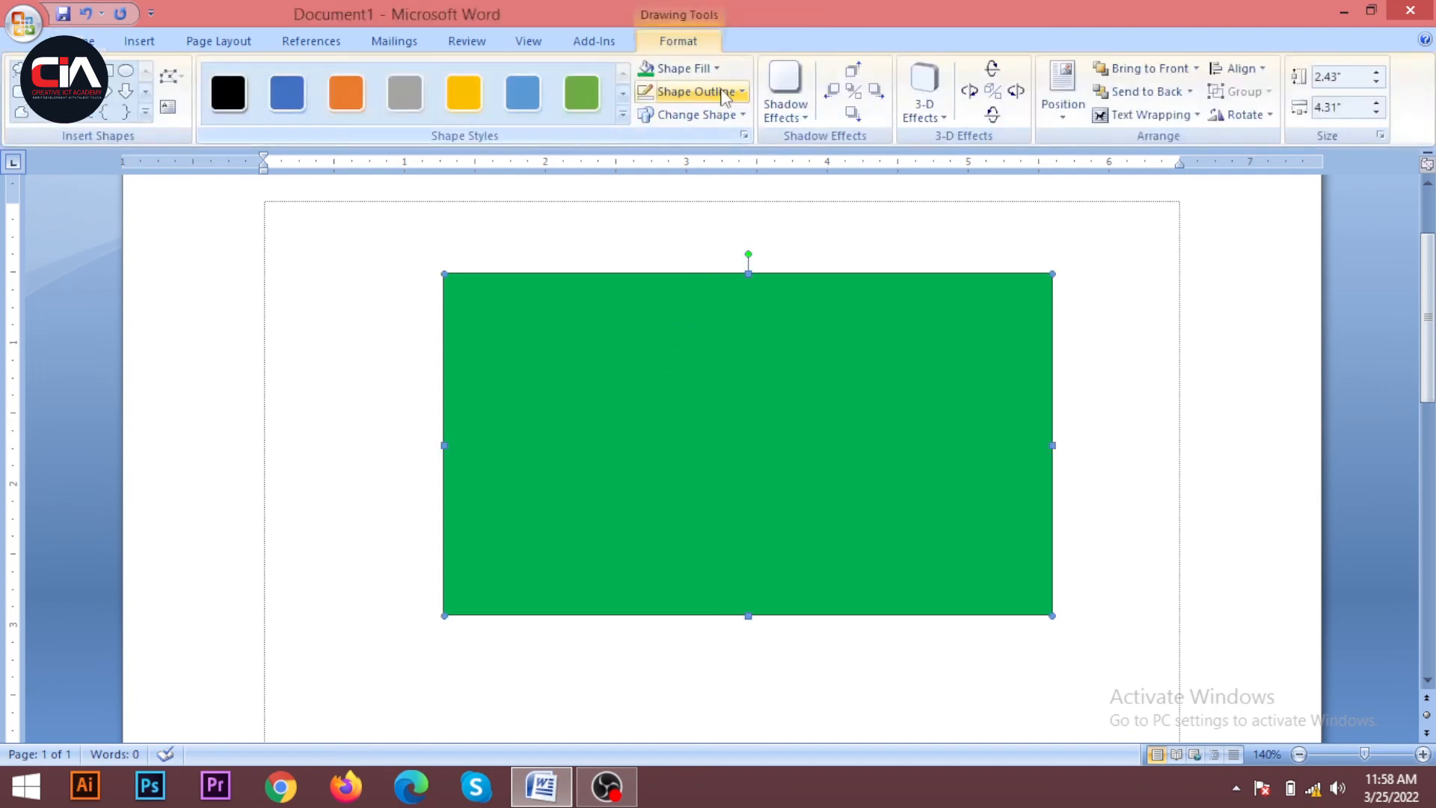
left_click(723, 94)
left_click(716, 311)
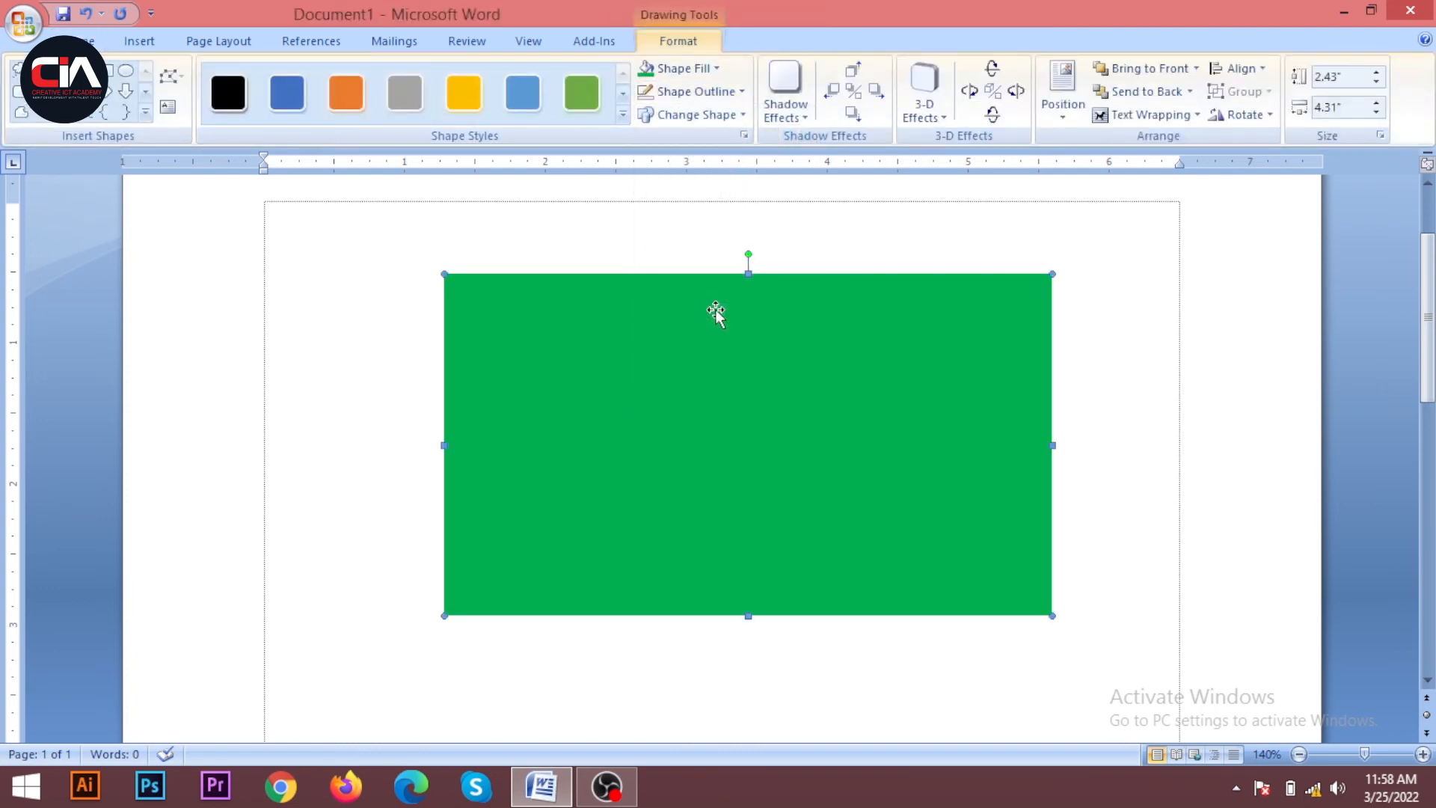
left_click(1133, 389)
mouse_move(772, 446)
left_mouse_down()
mouse_move(805, 446)
mouse_move(766, 442)
left_mouse_up()
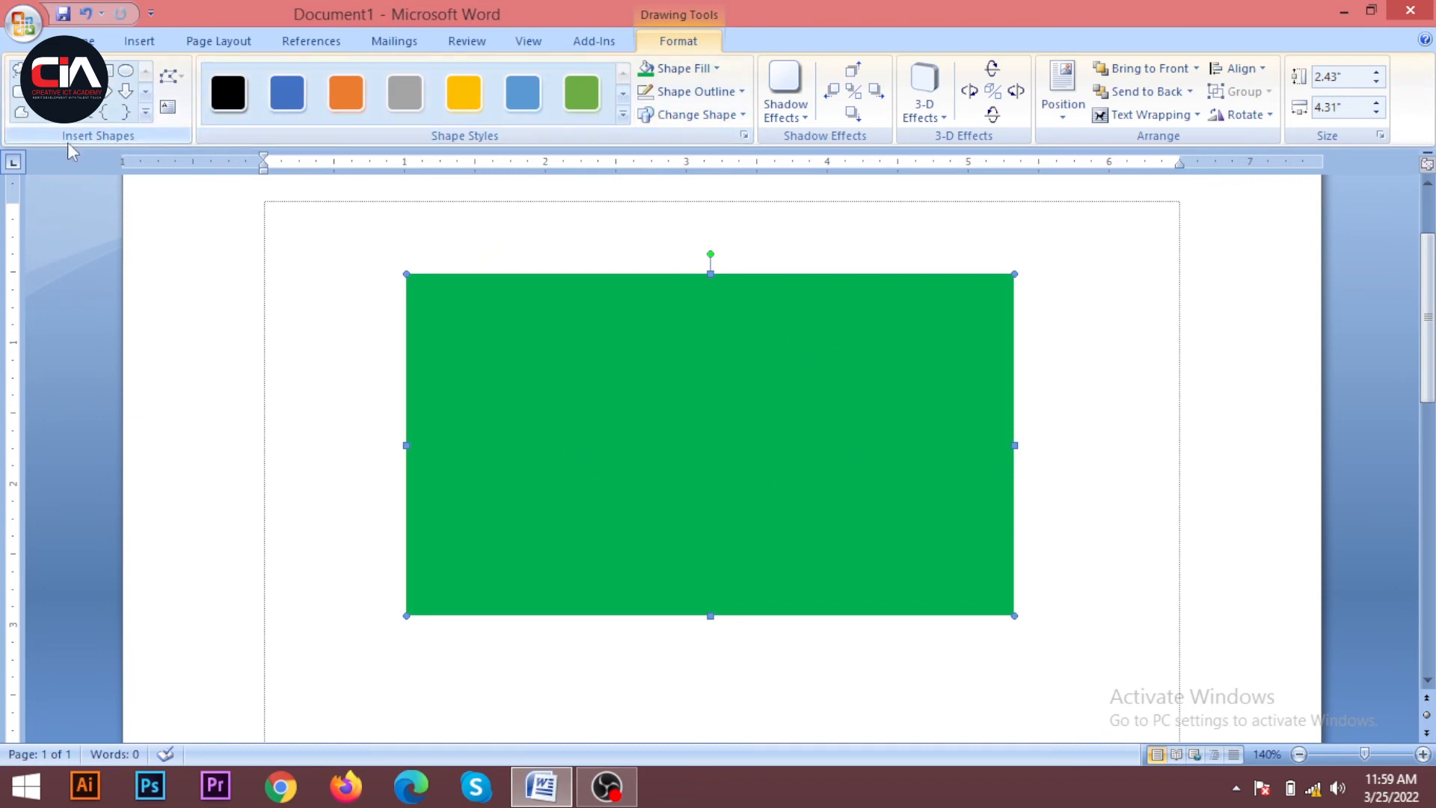
Step: Try drawing an ellipse over the green rectangle and narrowing it to about 1.66" wide
left_click(146, 113)
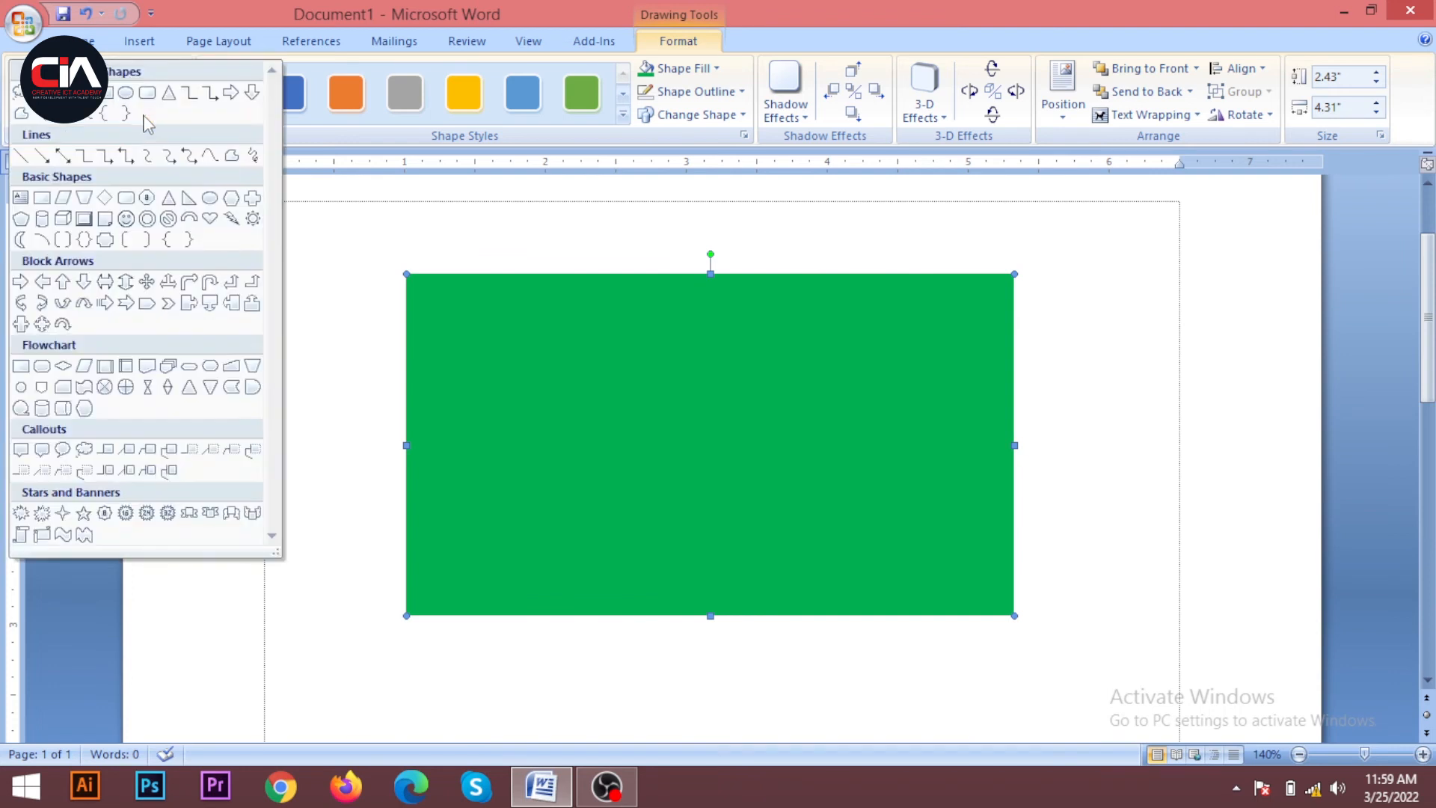
left_click(125, 92)
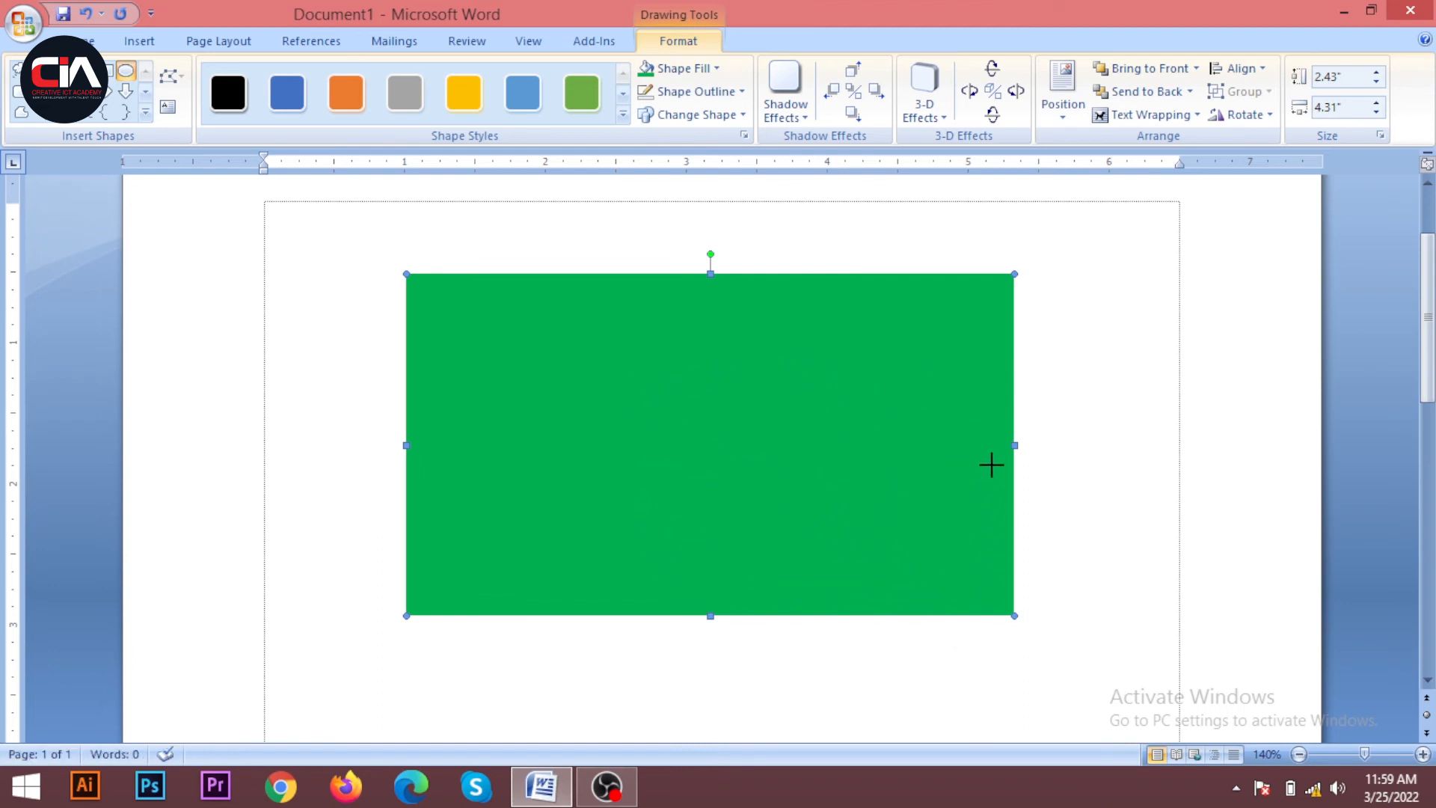
left_click_drag(1093, 591, 829, 580)
mouse_move(1356, 458)
left_mouse_down()
mouse_move(1375, 471)
mouse_move(981, 465)
mouse_move(1126, 588)
left_mouse_up()
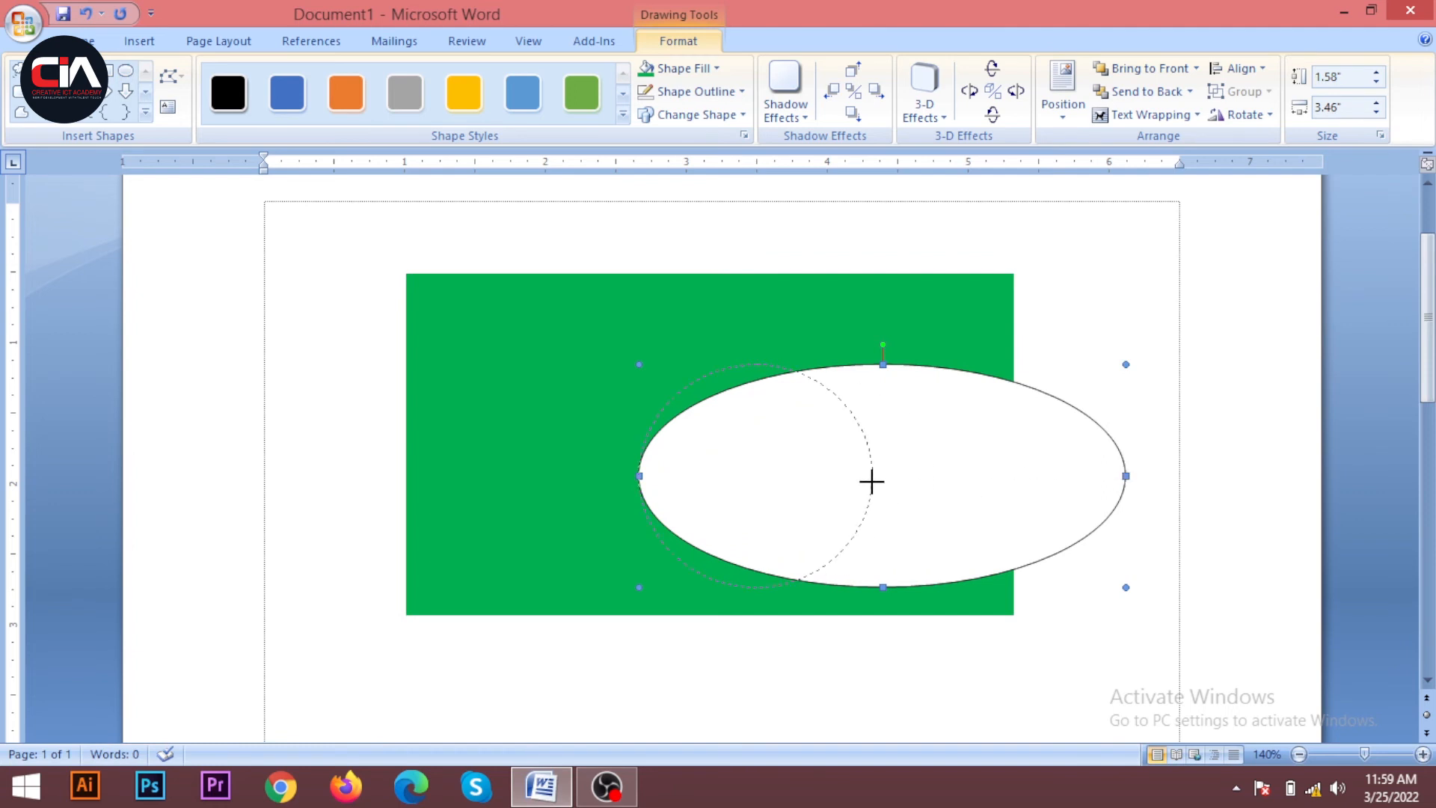
left_click_drag(872, 481, 872, 483)
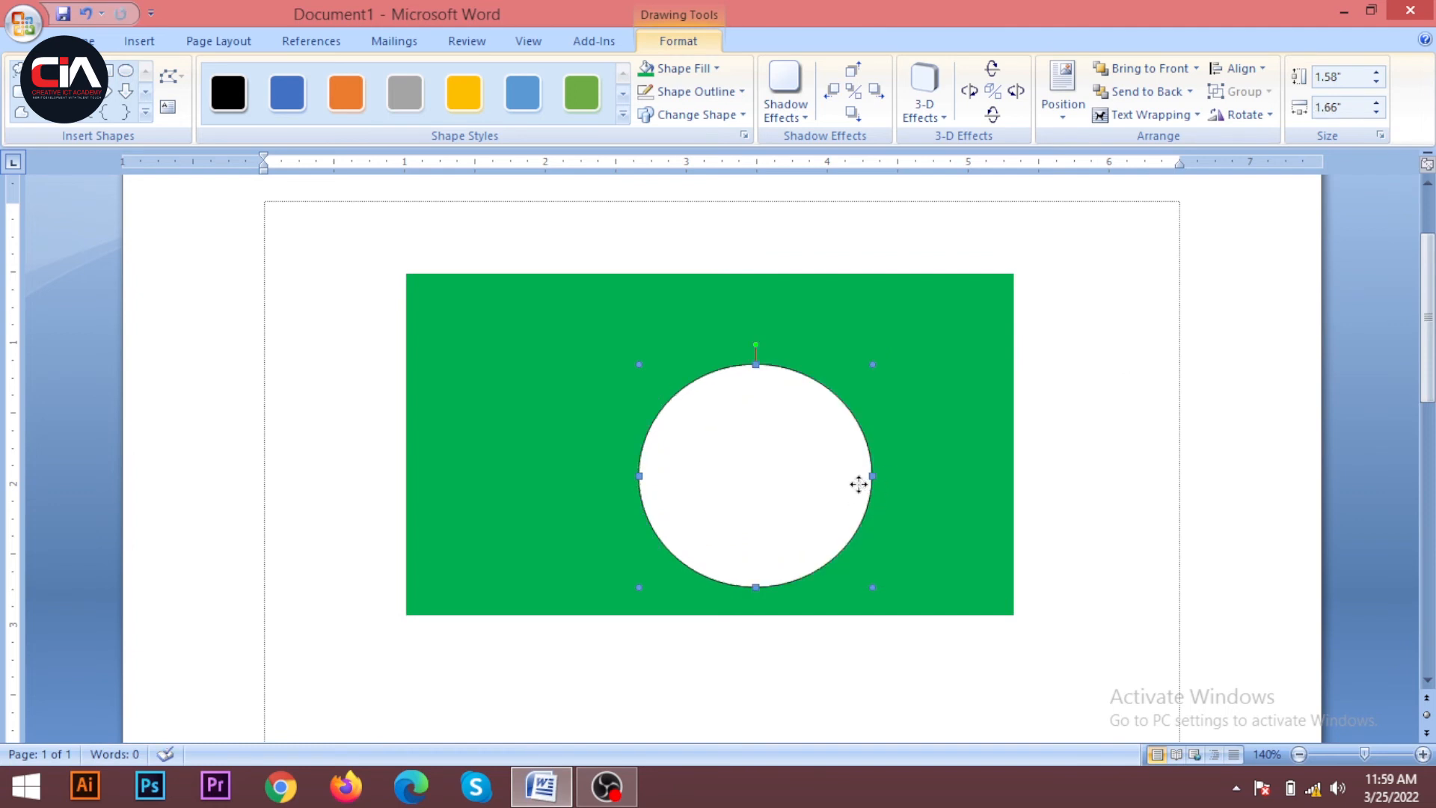
key("ctrl+z")
key("ctrl+z")
Step: Draw a perfect circle about 1.44" in diameter and move it to the centre of the green rectangle
left_click(139, 43)
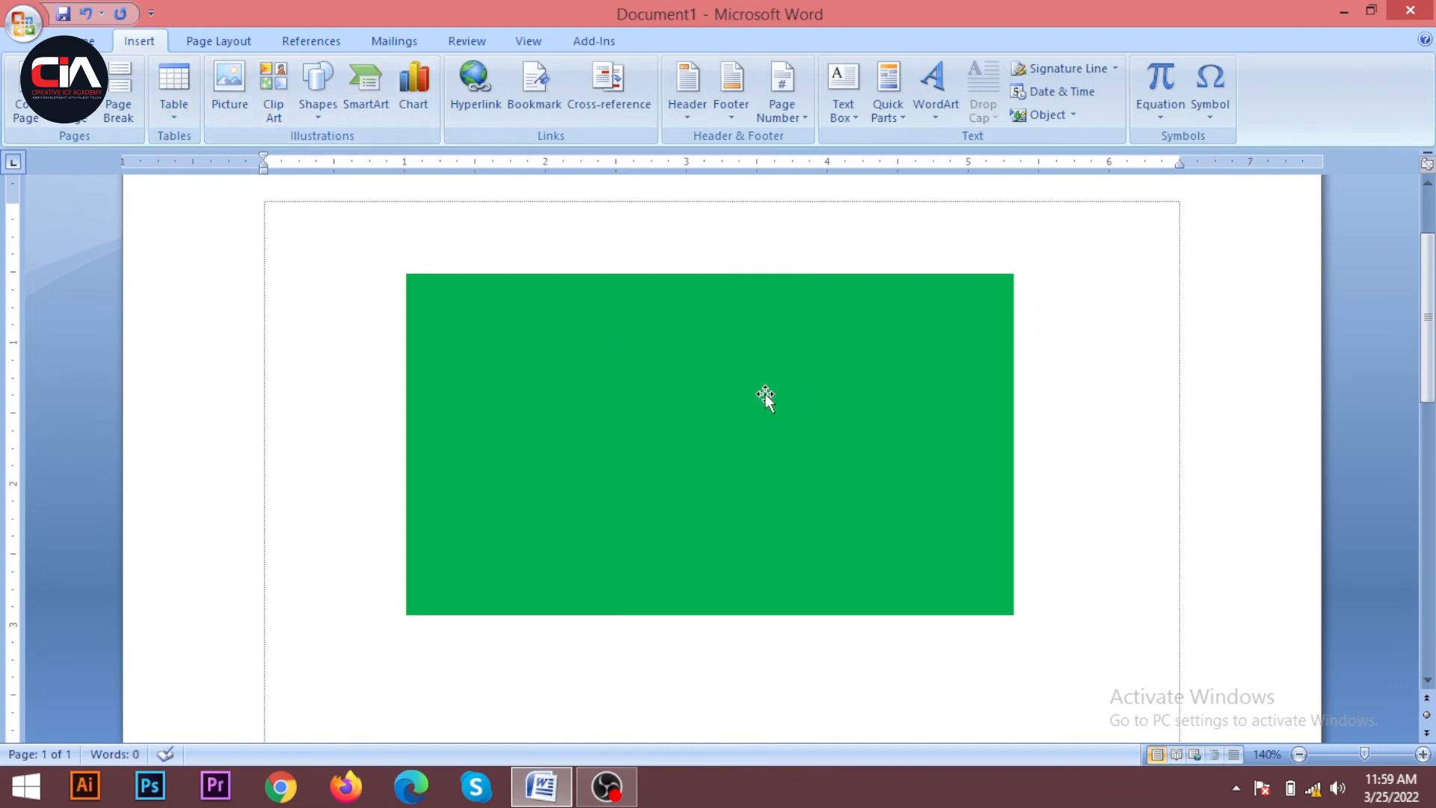
left_click(775, 412)
left_click(679, 41)
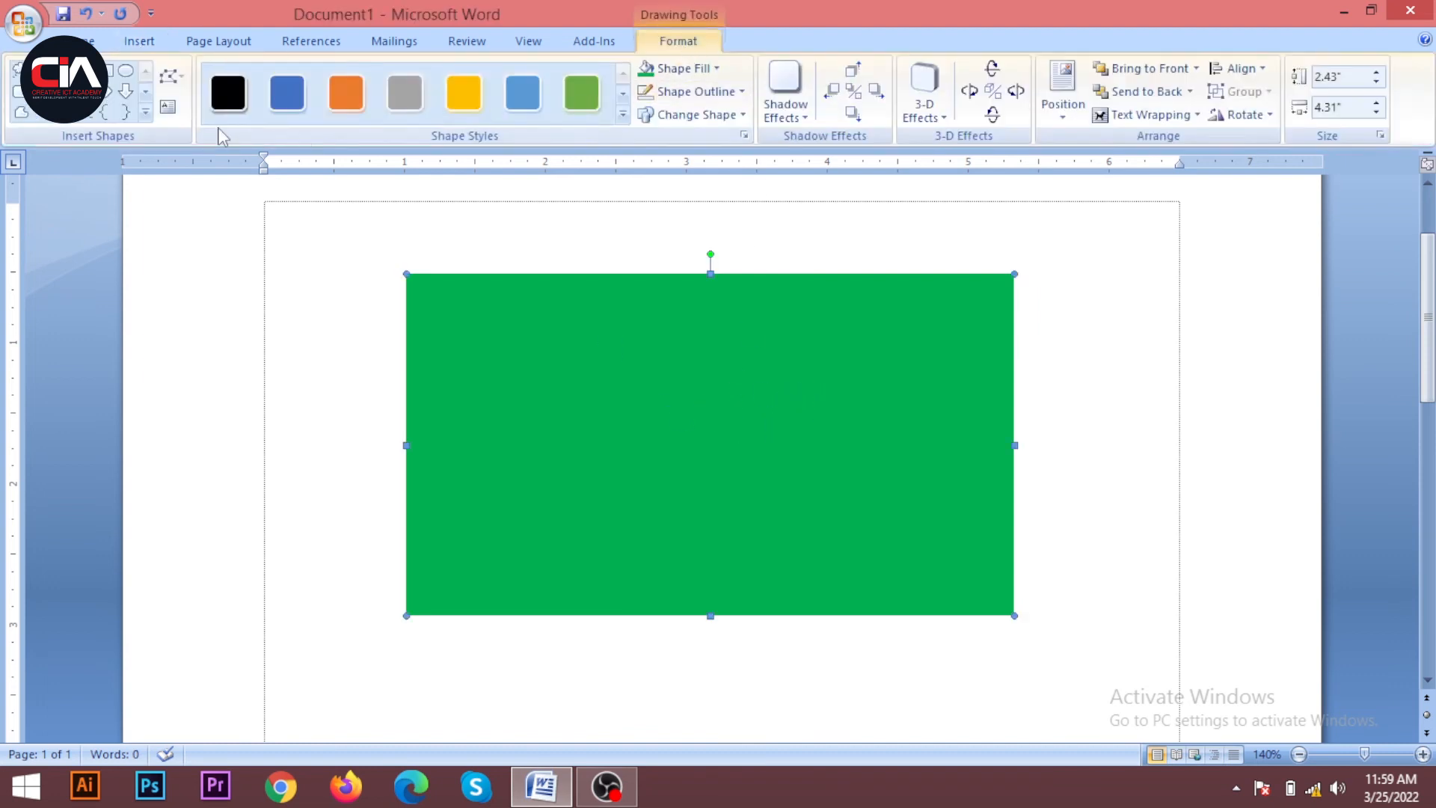
left_click(145, 116)
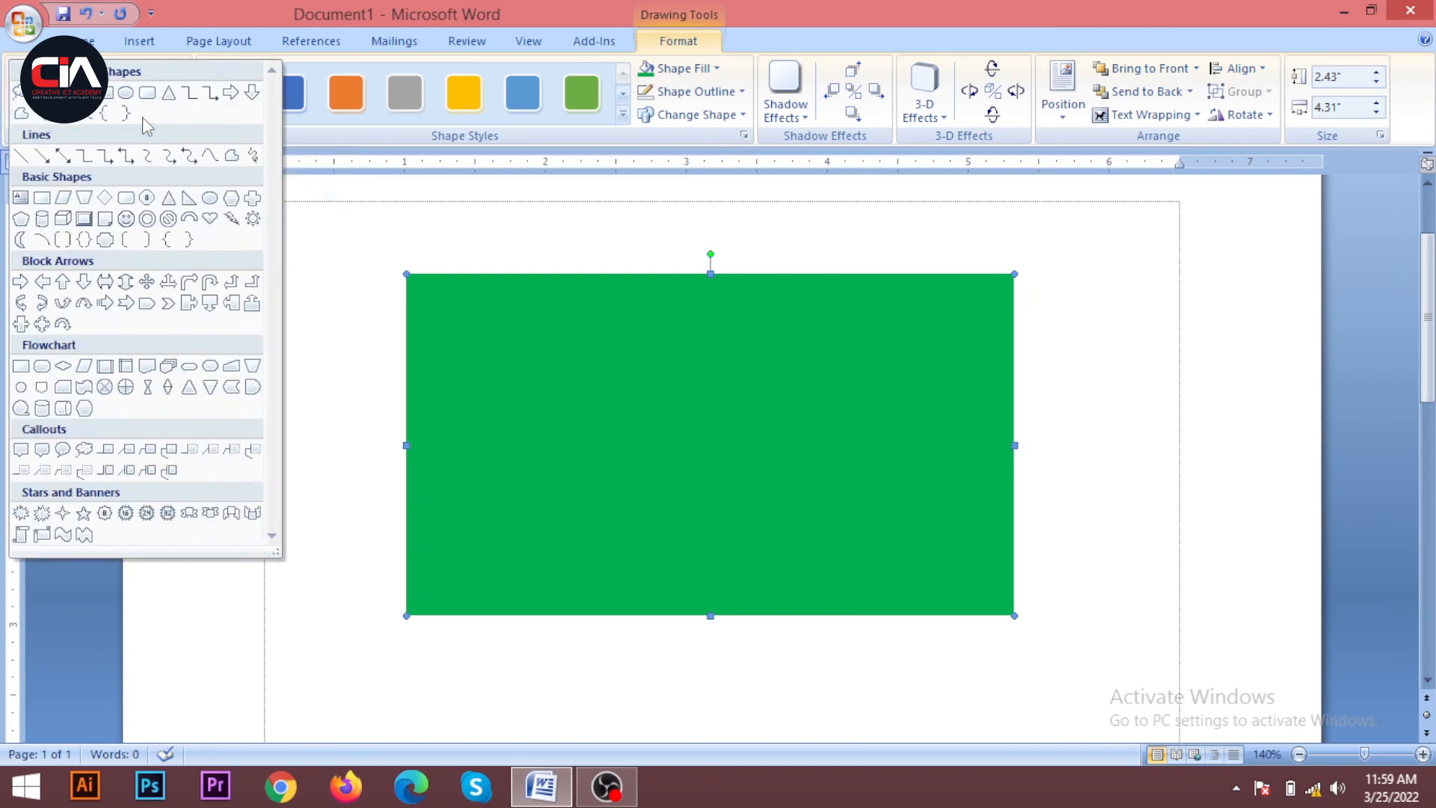
left_click(125, 99)
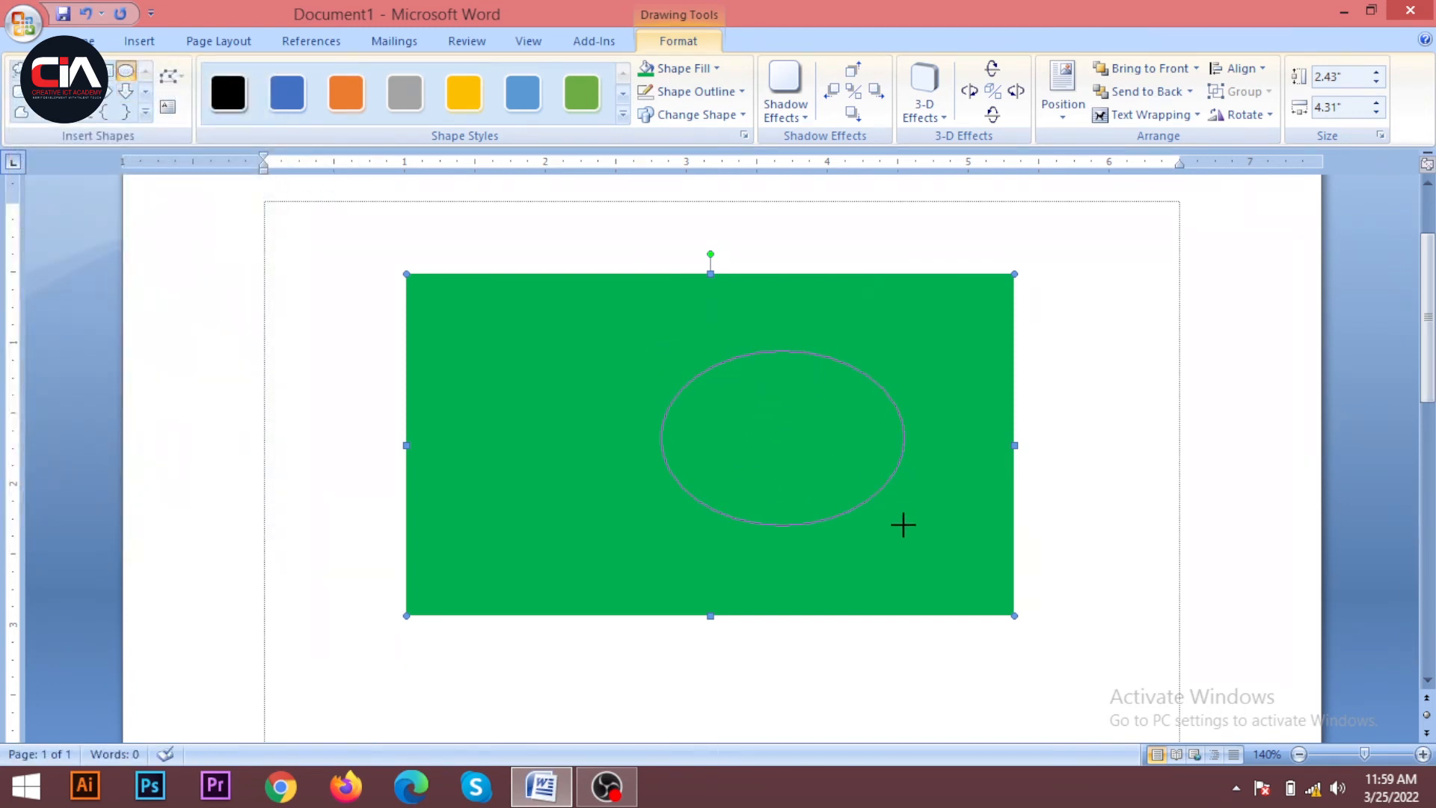
left_click_drag(863, 484, 994, 581)
key("Escape")
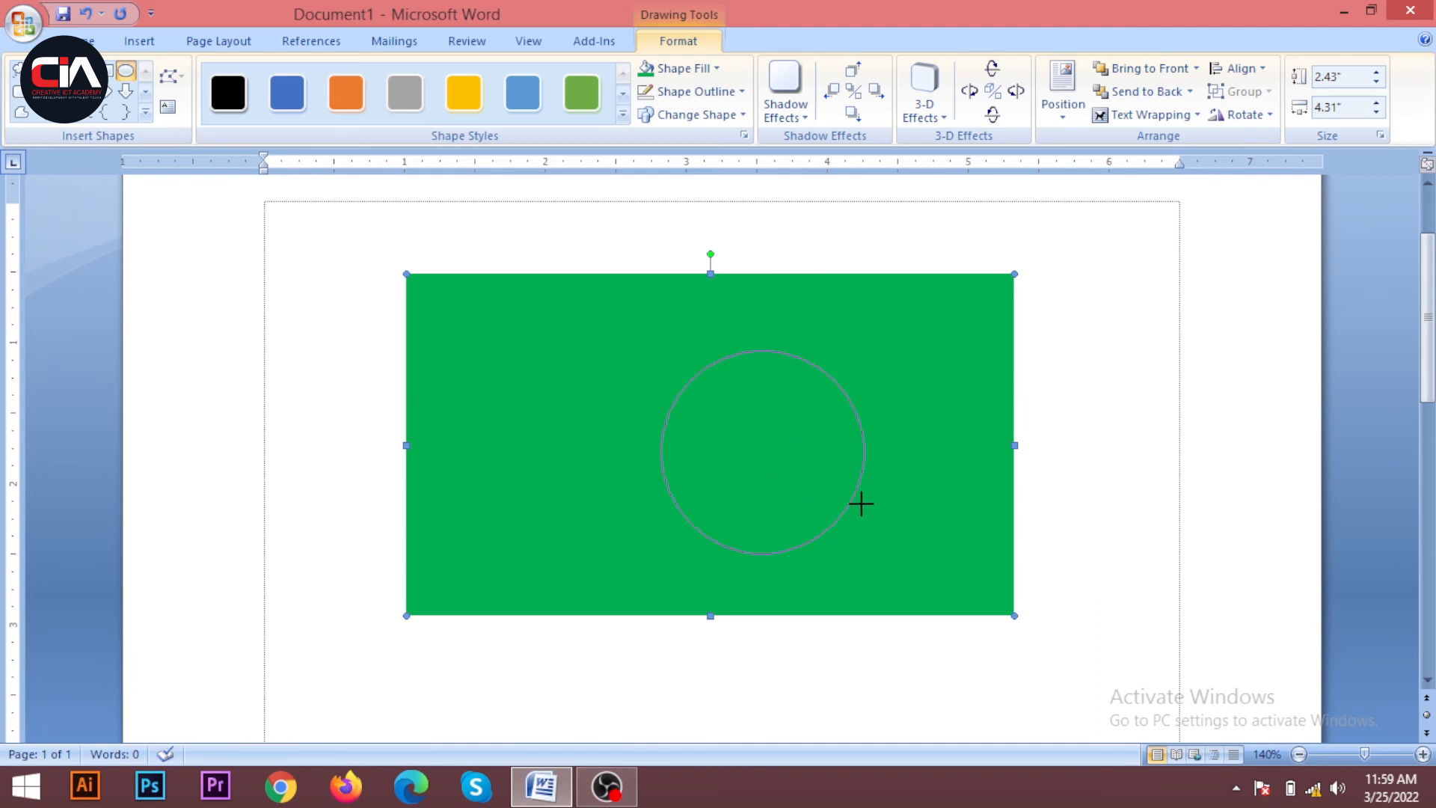
left_click_drag(861, 503, 760, 481)
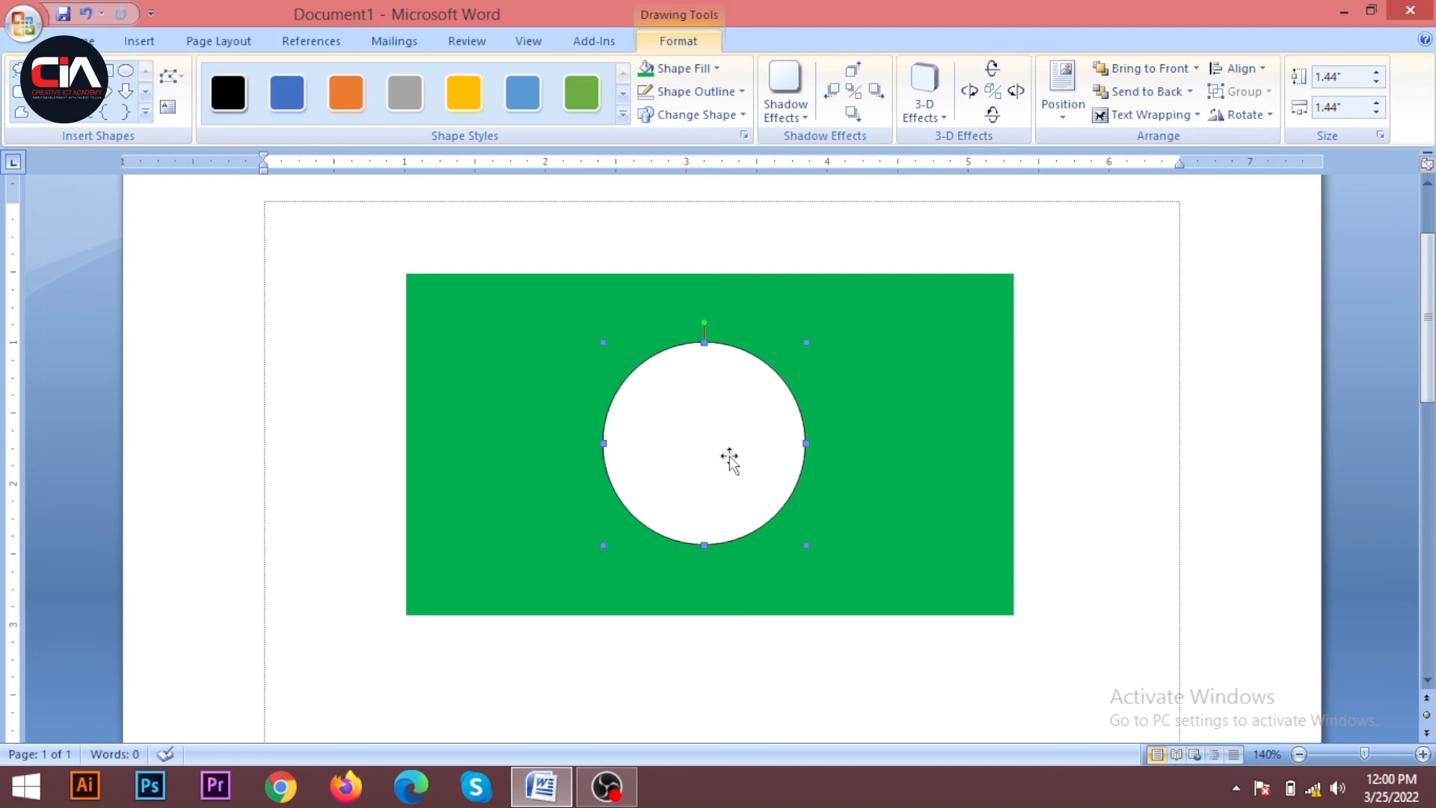
Step: Fill the circle with standard red
left_click(714, 73)
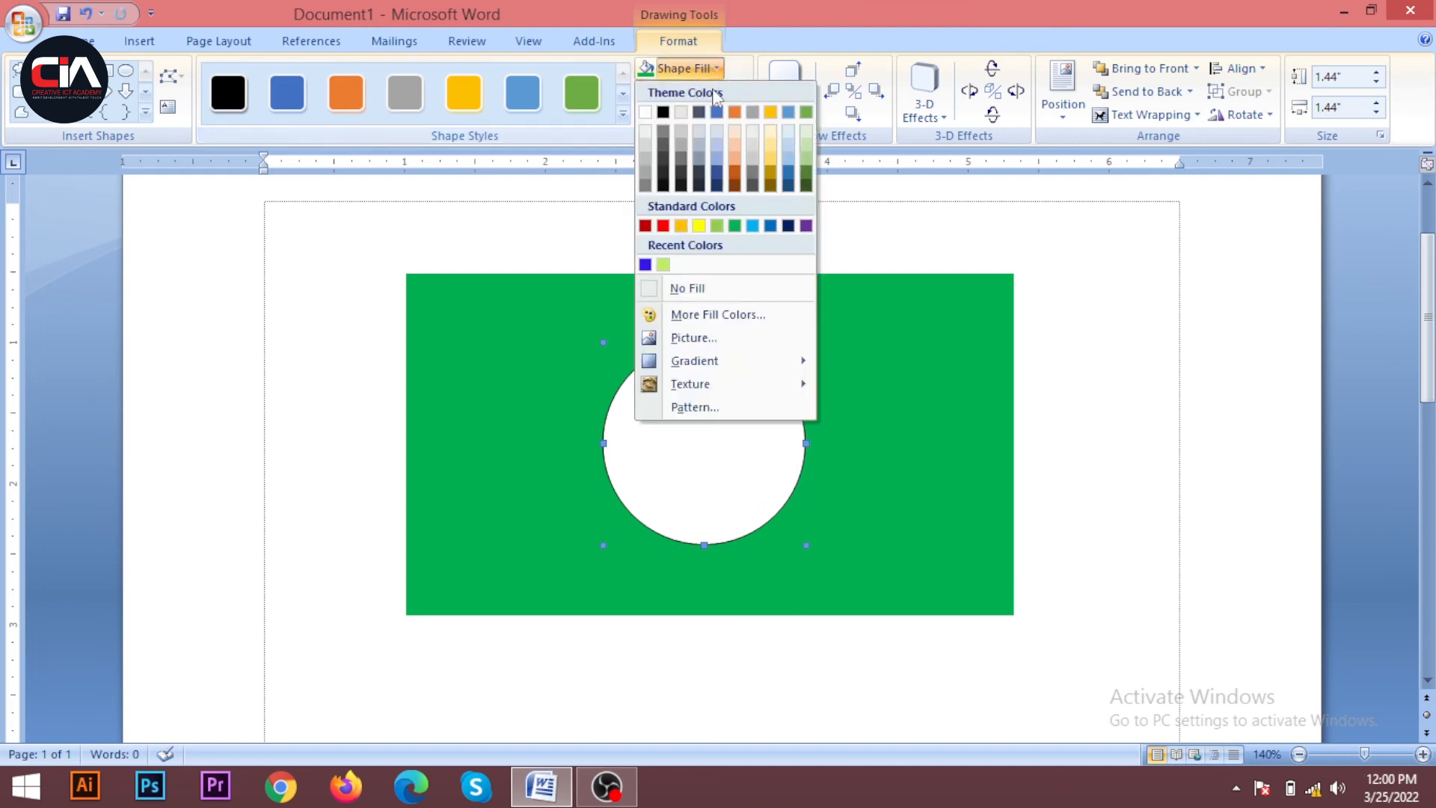
left_click(663, 225)
left_click(971, 516)
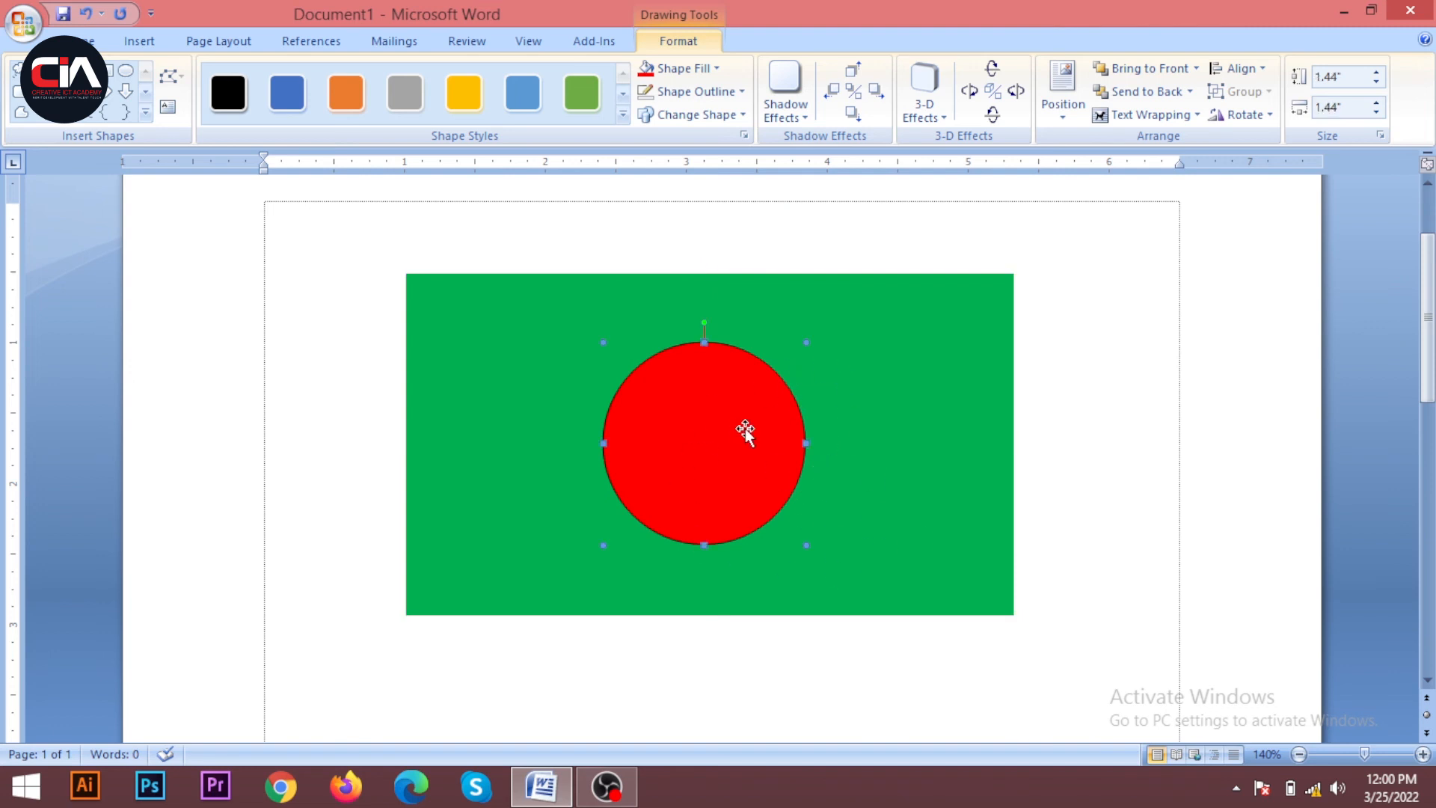
Step: Remove the red circle's outline and deselect the circle
left_click(737, 91)
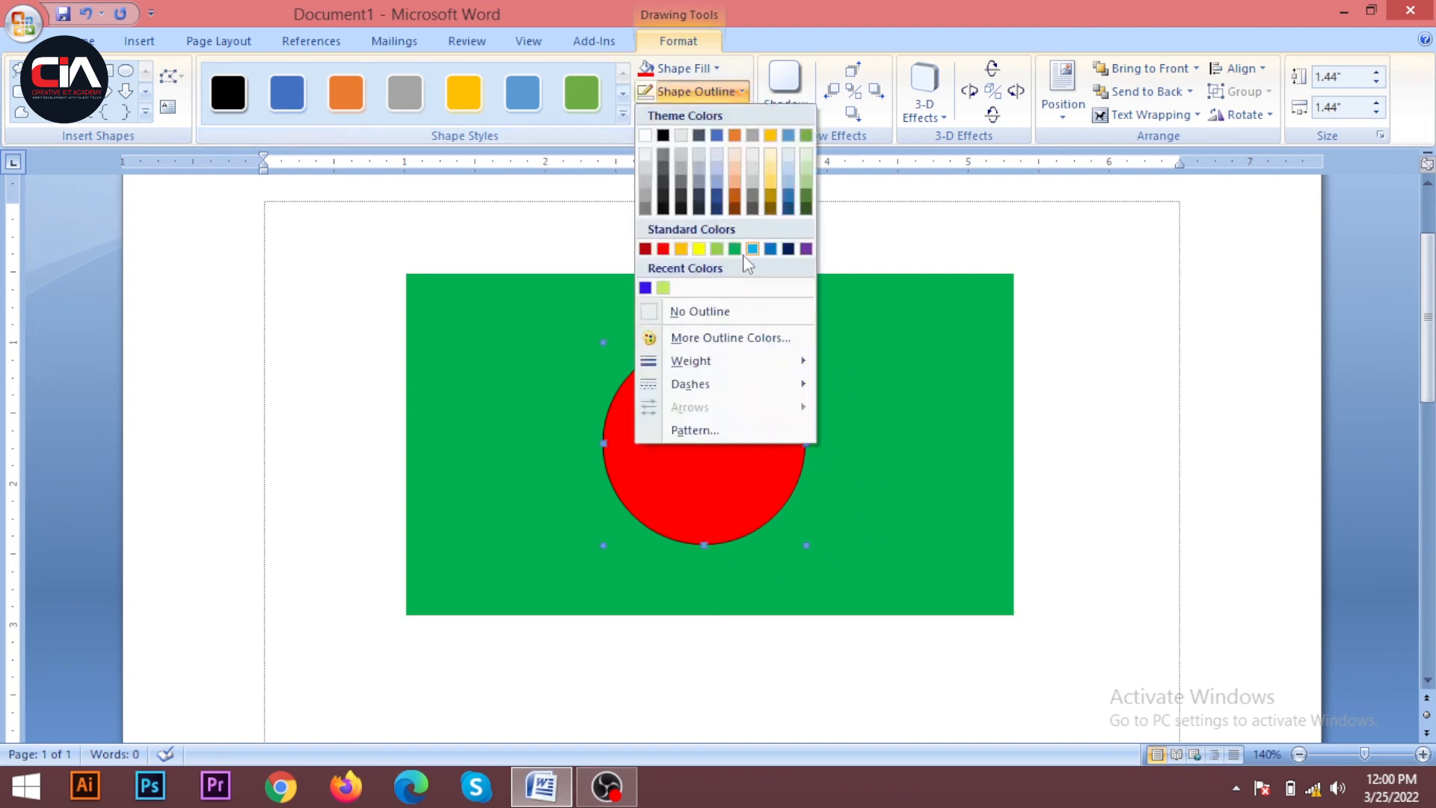
left_click(729, 312)
left_click(1058, 378)
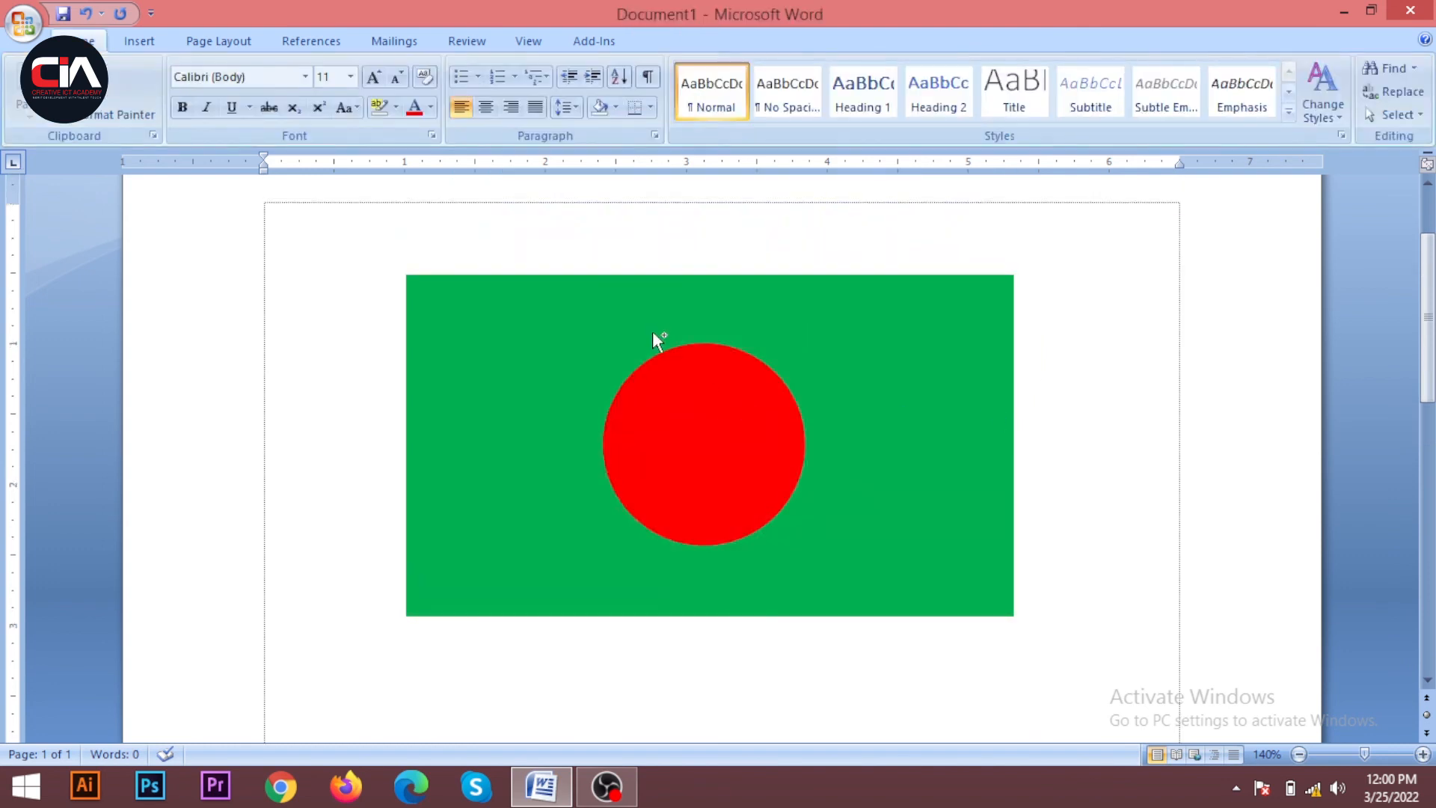
scroll(653, 328, "down", 4)
scroll(640, 362, "down", 3)
scroll(580, 349, "up", 1)
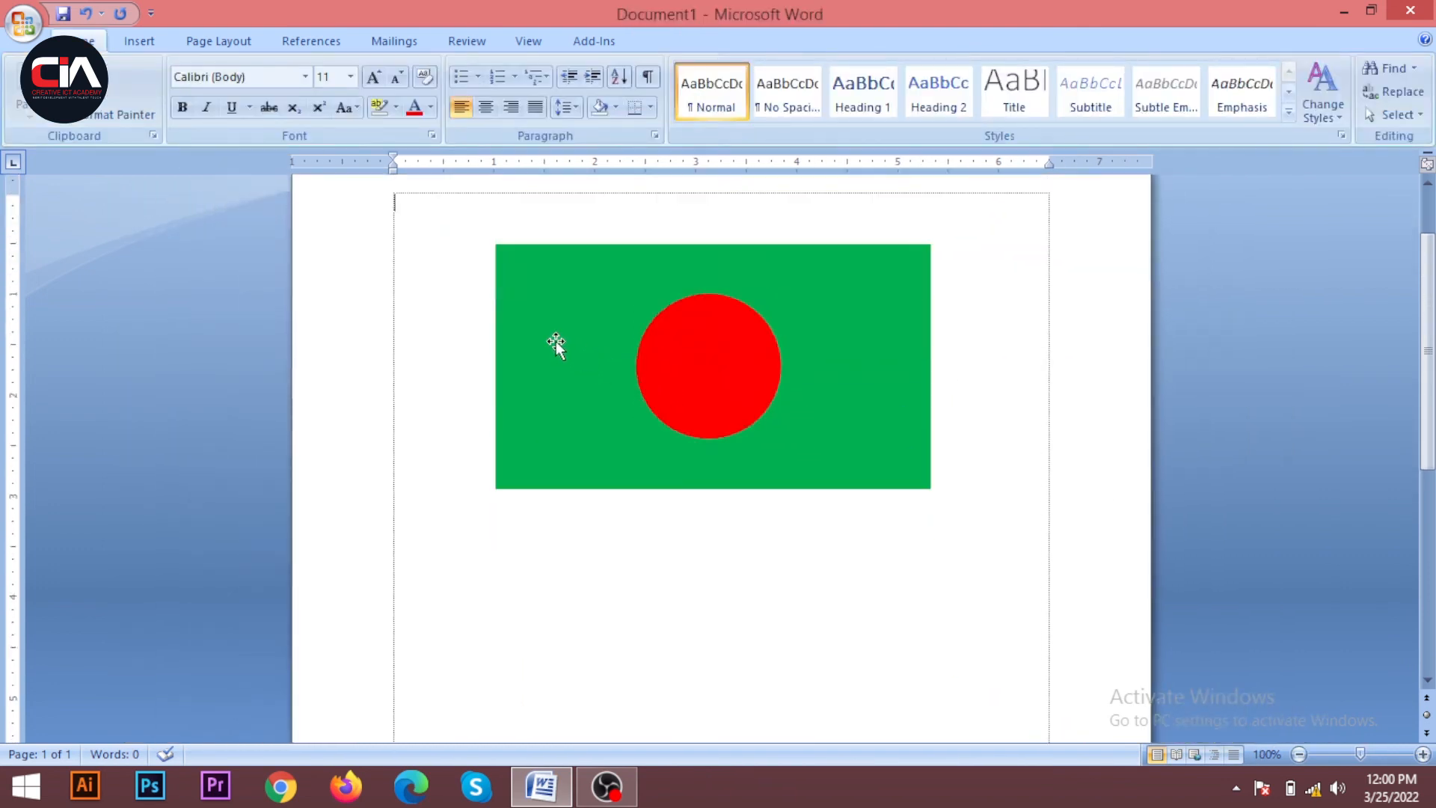